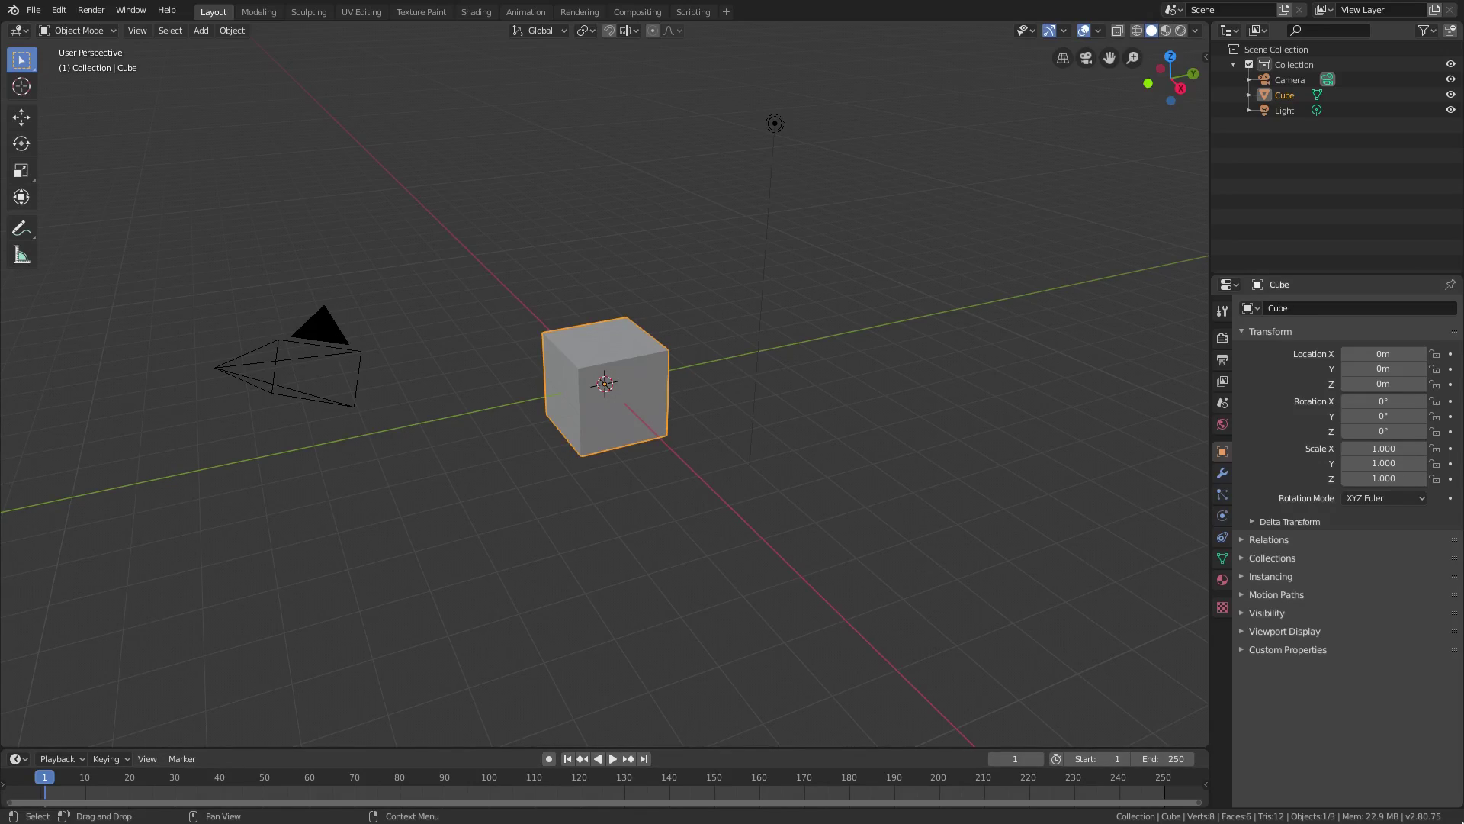
Step: Delete the default cube and add a mesh plane at the scene origin
key(Delete)
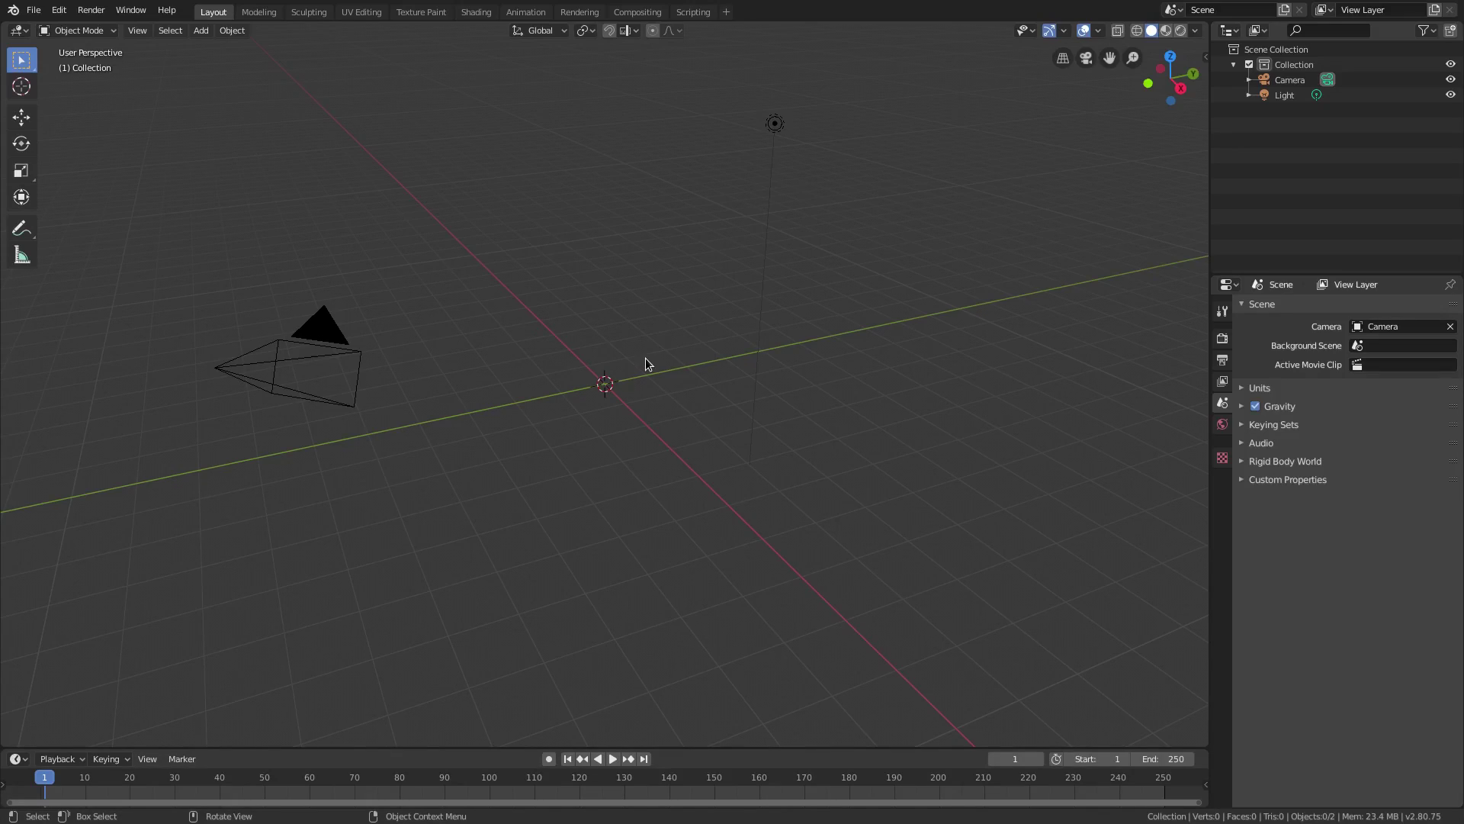
key(shift+a)
mouse_move(645, 367)
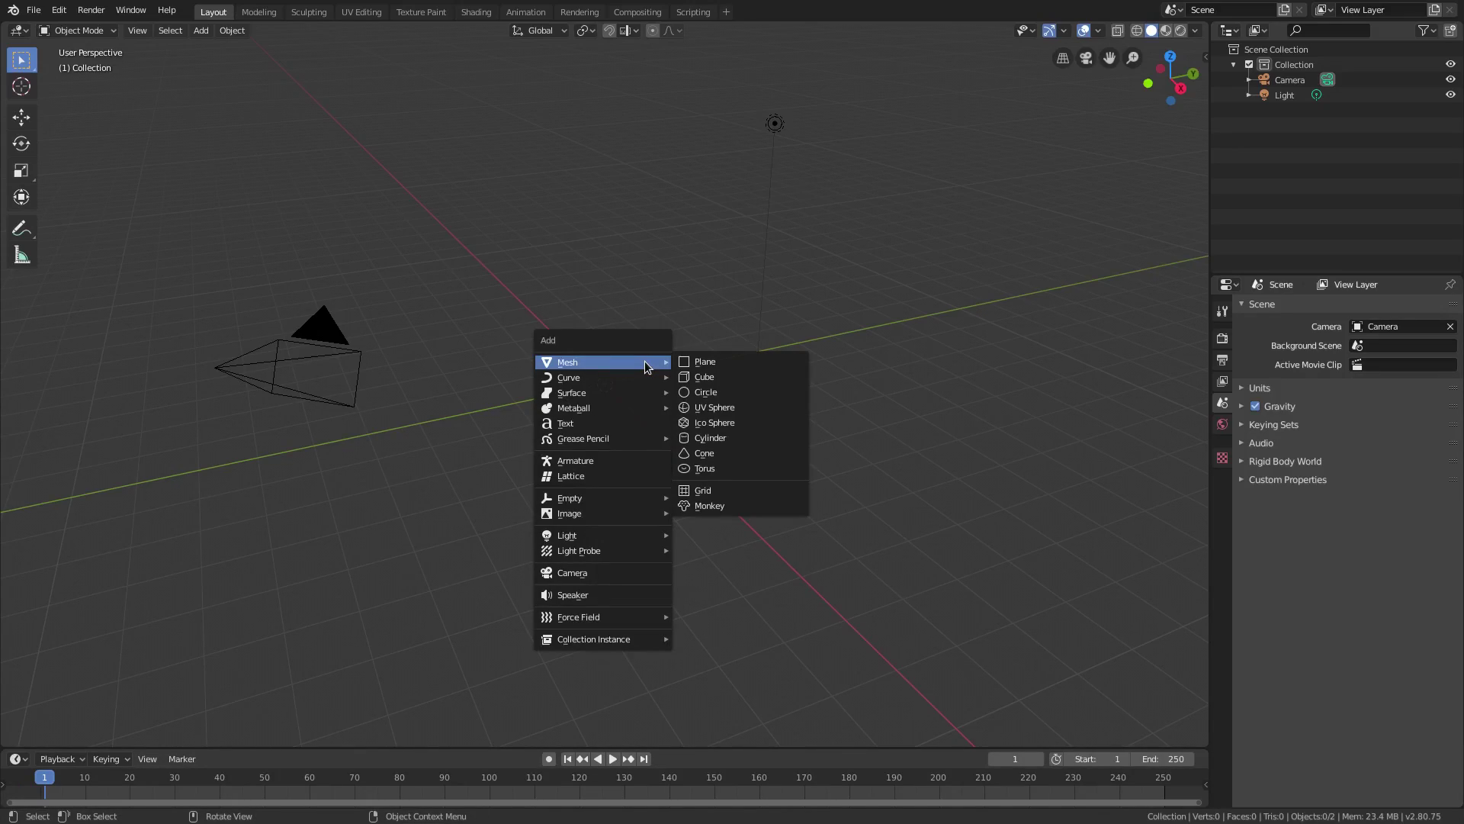
click(721, 365)
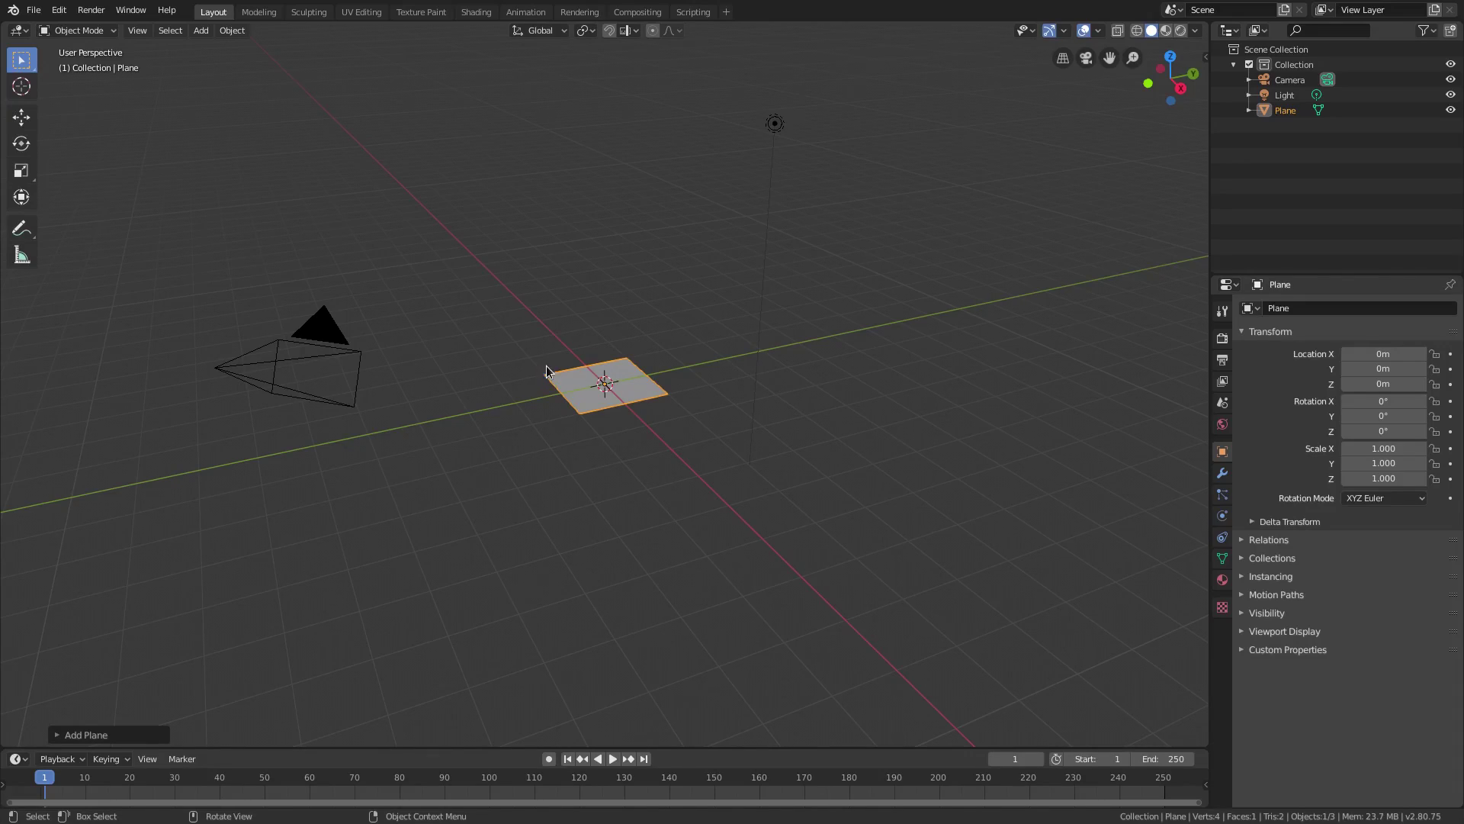
Step: Orbit and zoom the viewport for a close diagonal view of the new plane
middle_drag(546, 370, 757, 511)
scroll(688, 392, up, 6)
middle_drag(888, 502, 883, 500)
middle_drag(648, 432, 610, 317)
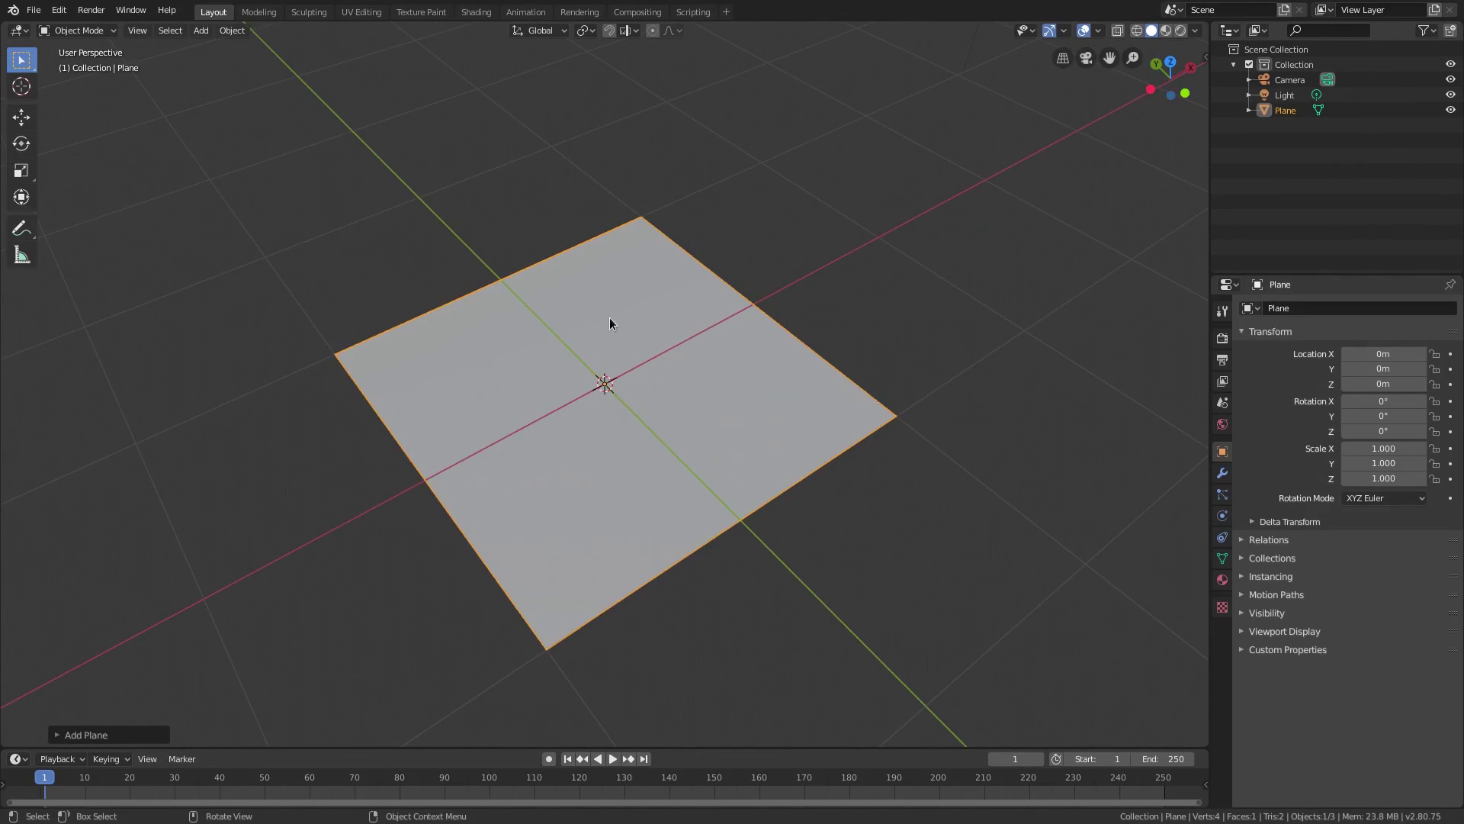
Step: With snapping enabled, move the plane's mesh 1 m along Y in Edit Mode
key(Tab)
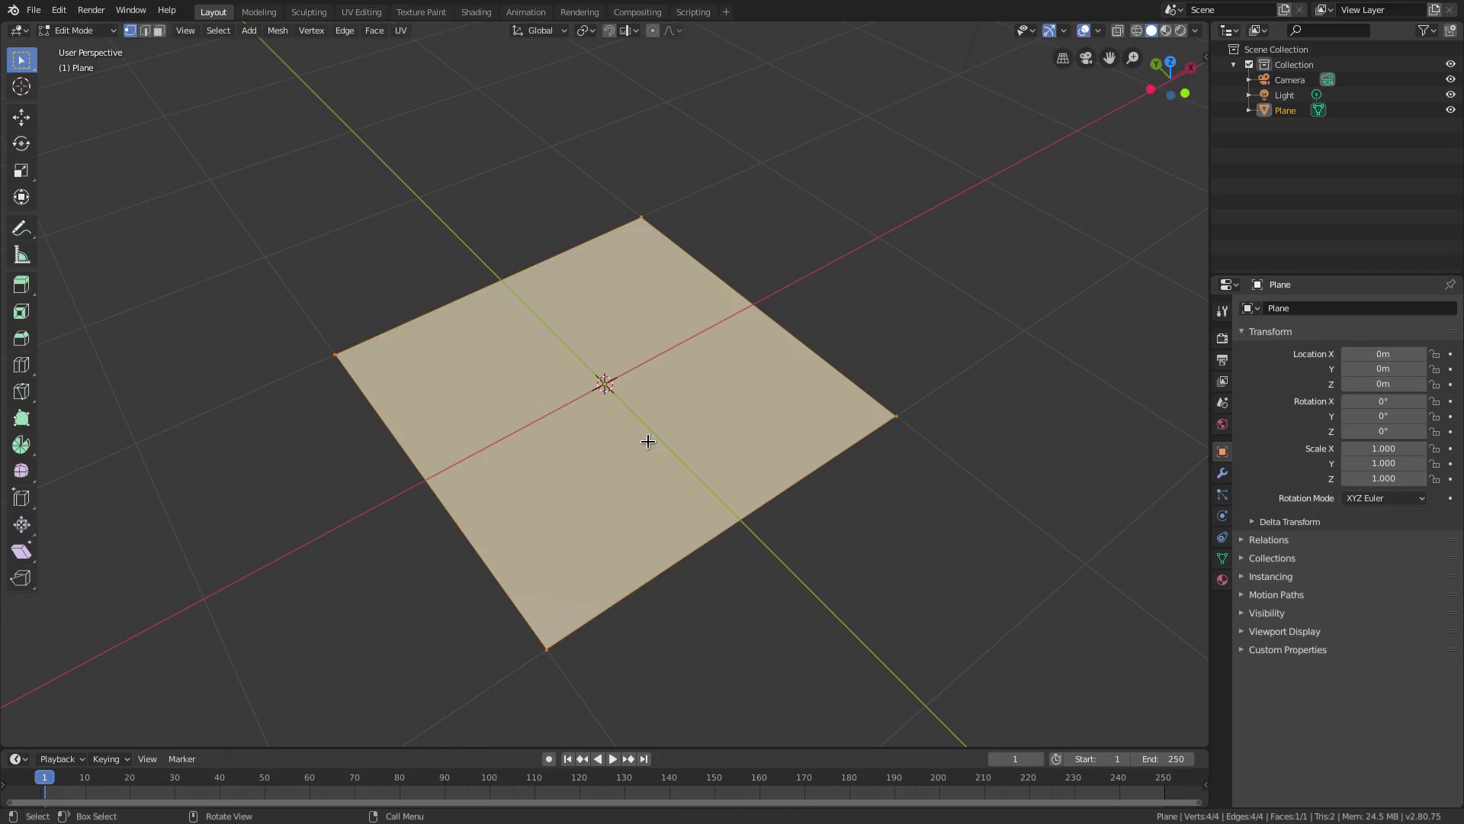
key(g)
key(y)
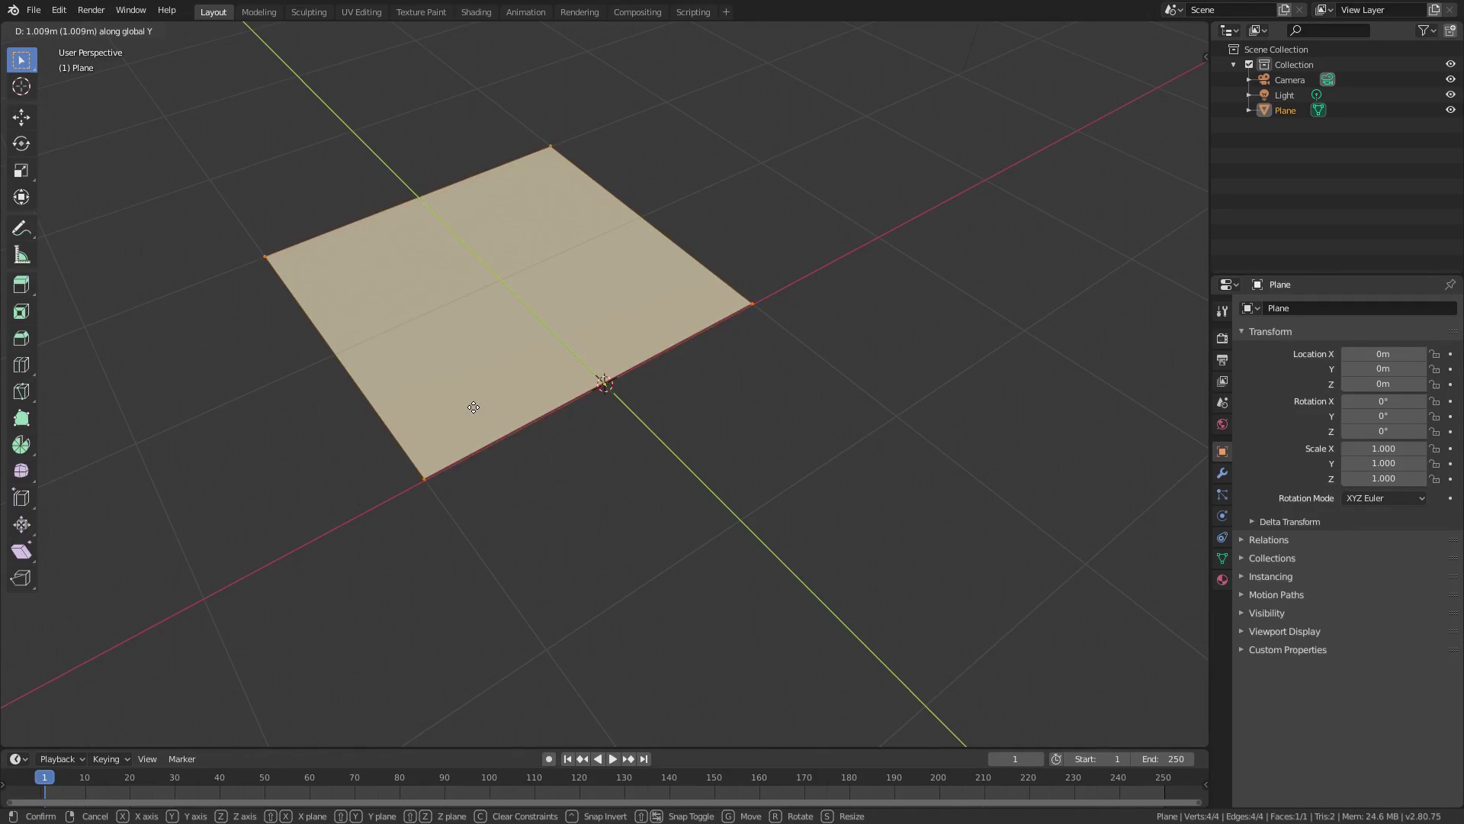
key(Escape)
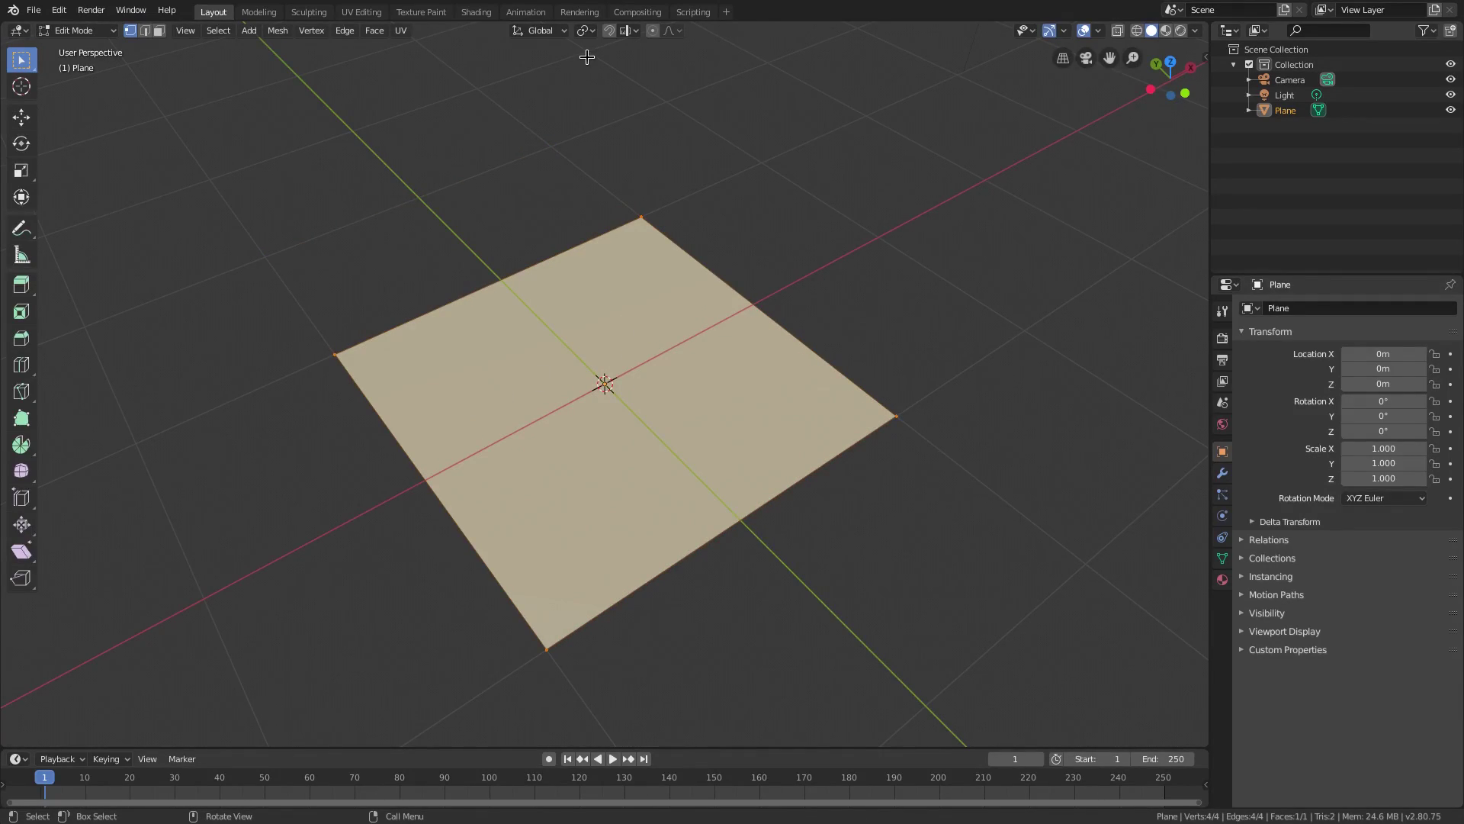
key(Tab)
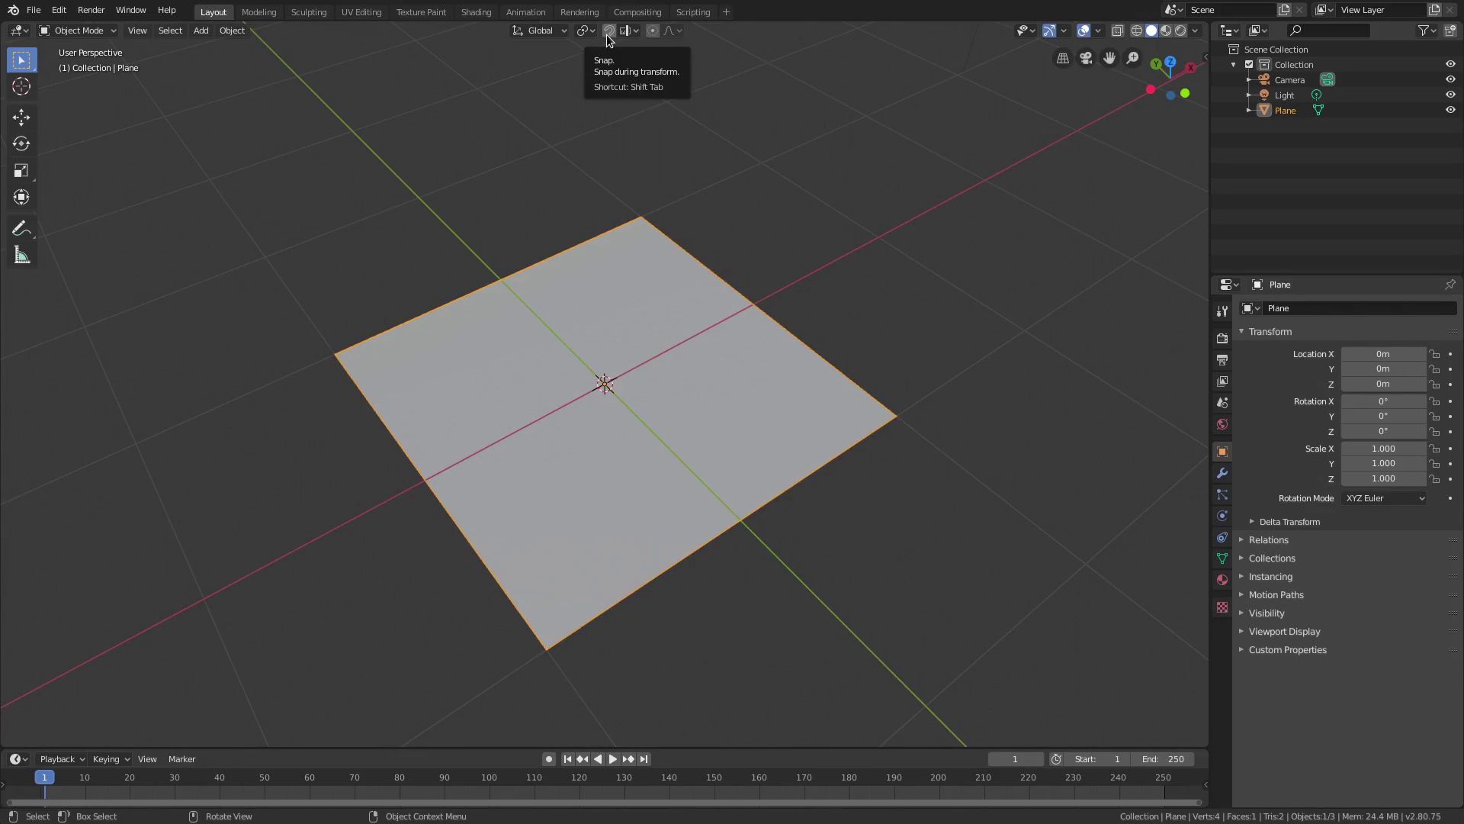
click(610, 32)
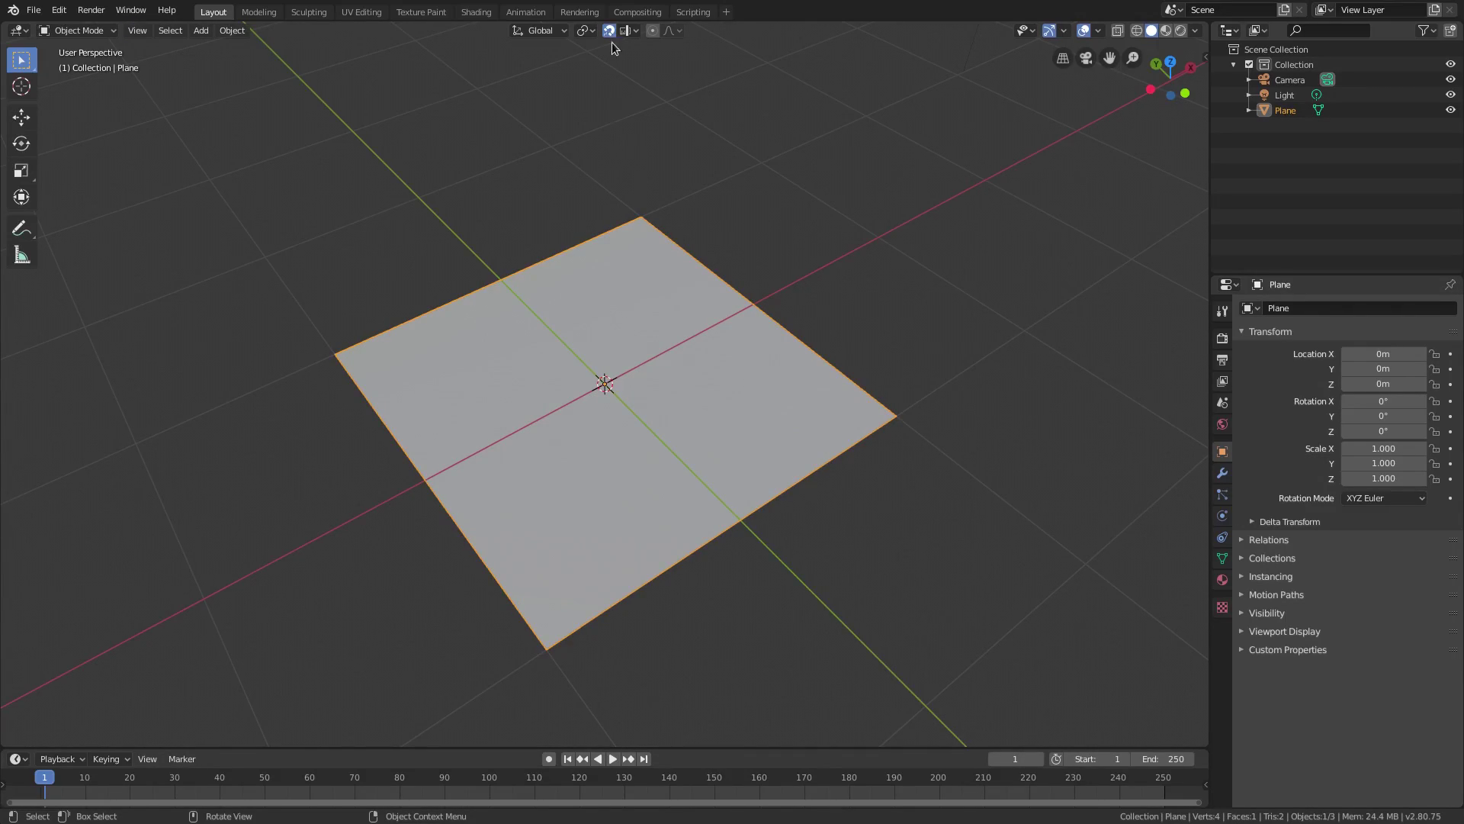
key(Tab)
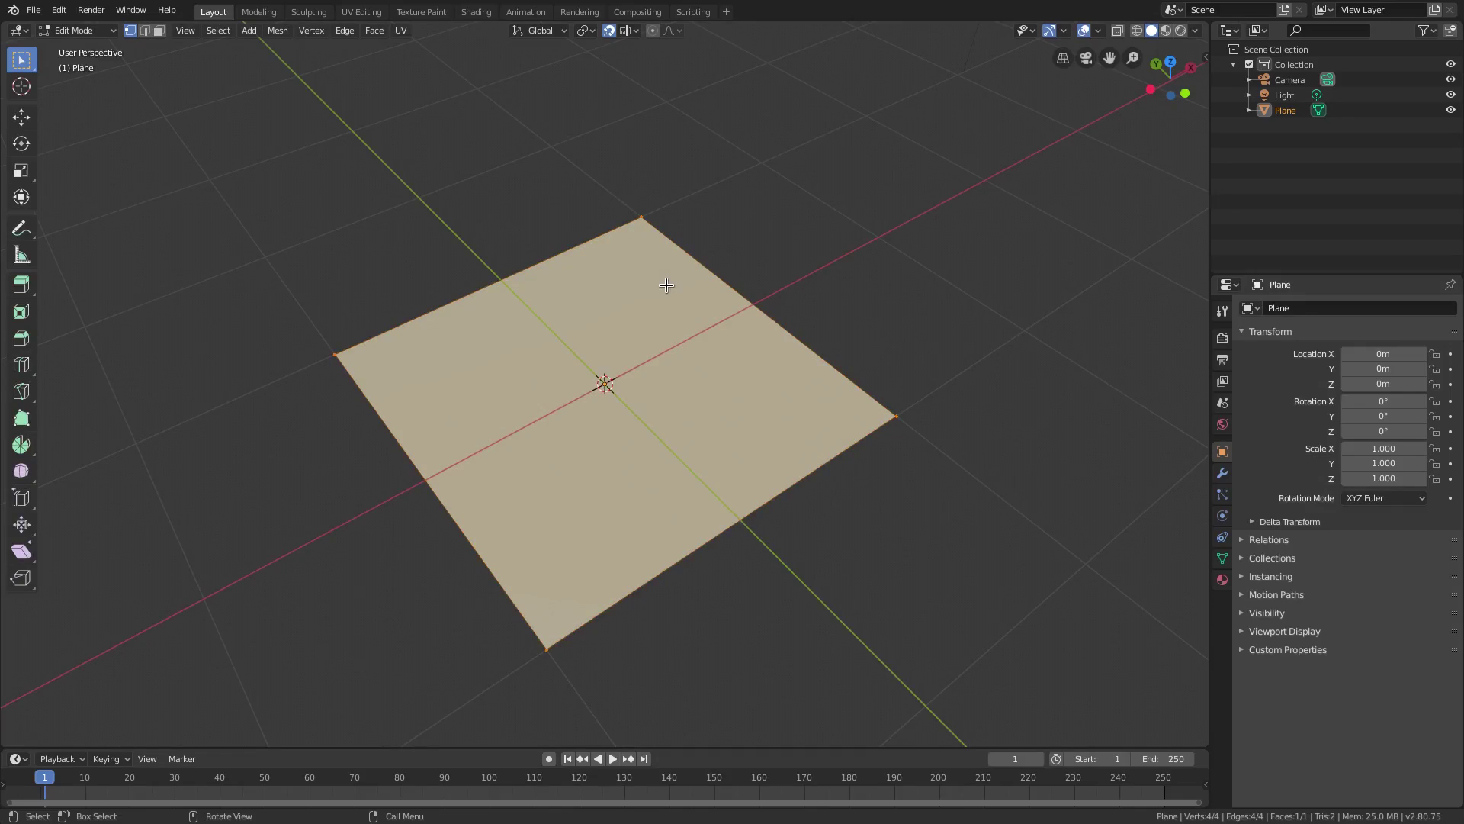
key(g)
key(y)
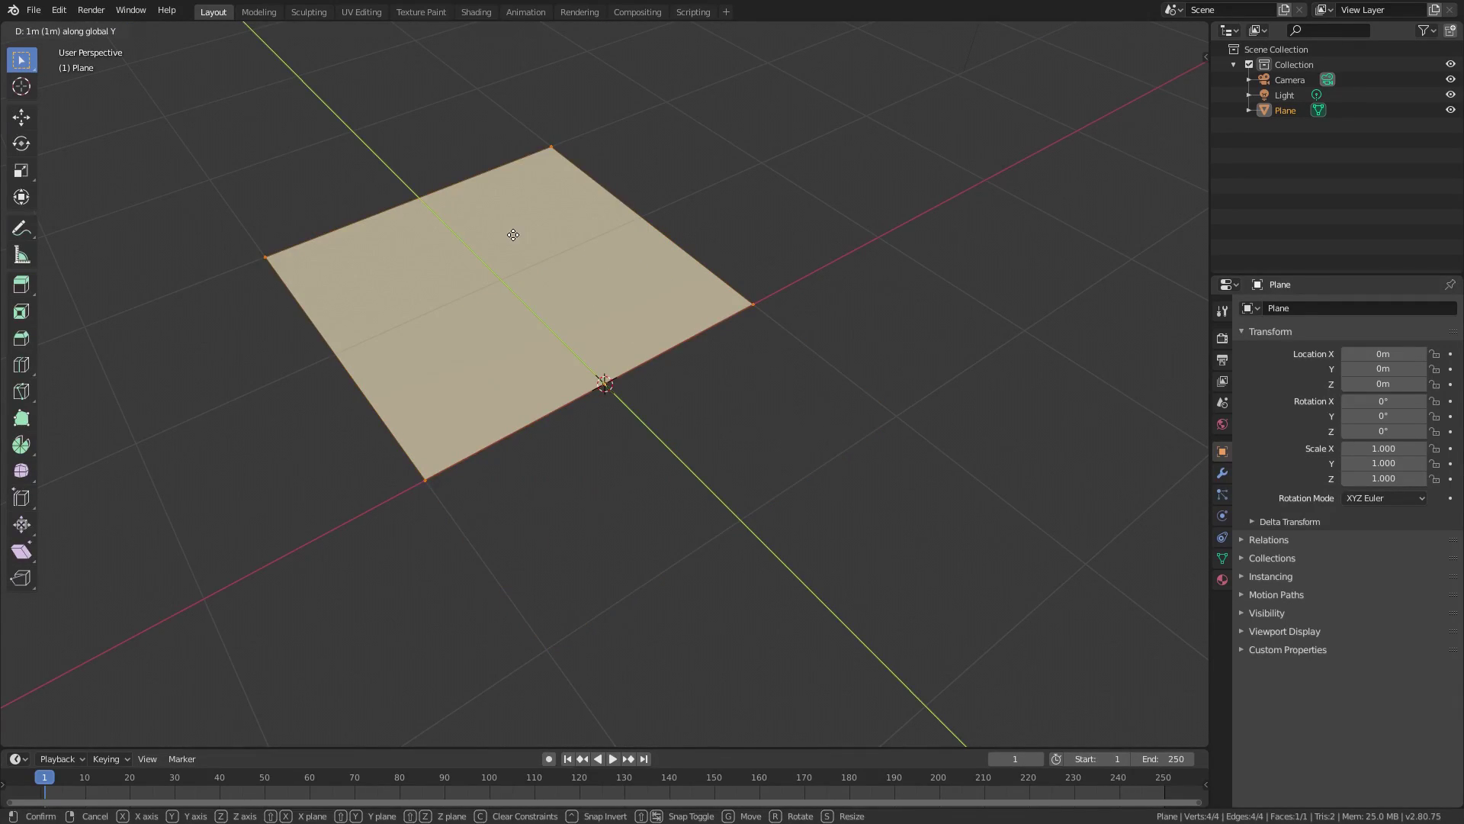
click(513, 235)
Step: Select the plane's top-left and top-right corner vertices
middle_drag(664, 266, 524, 263)
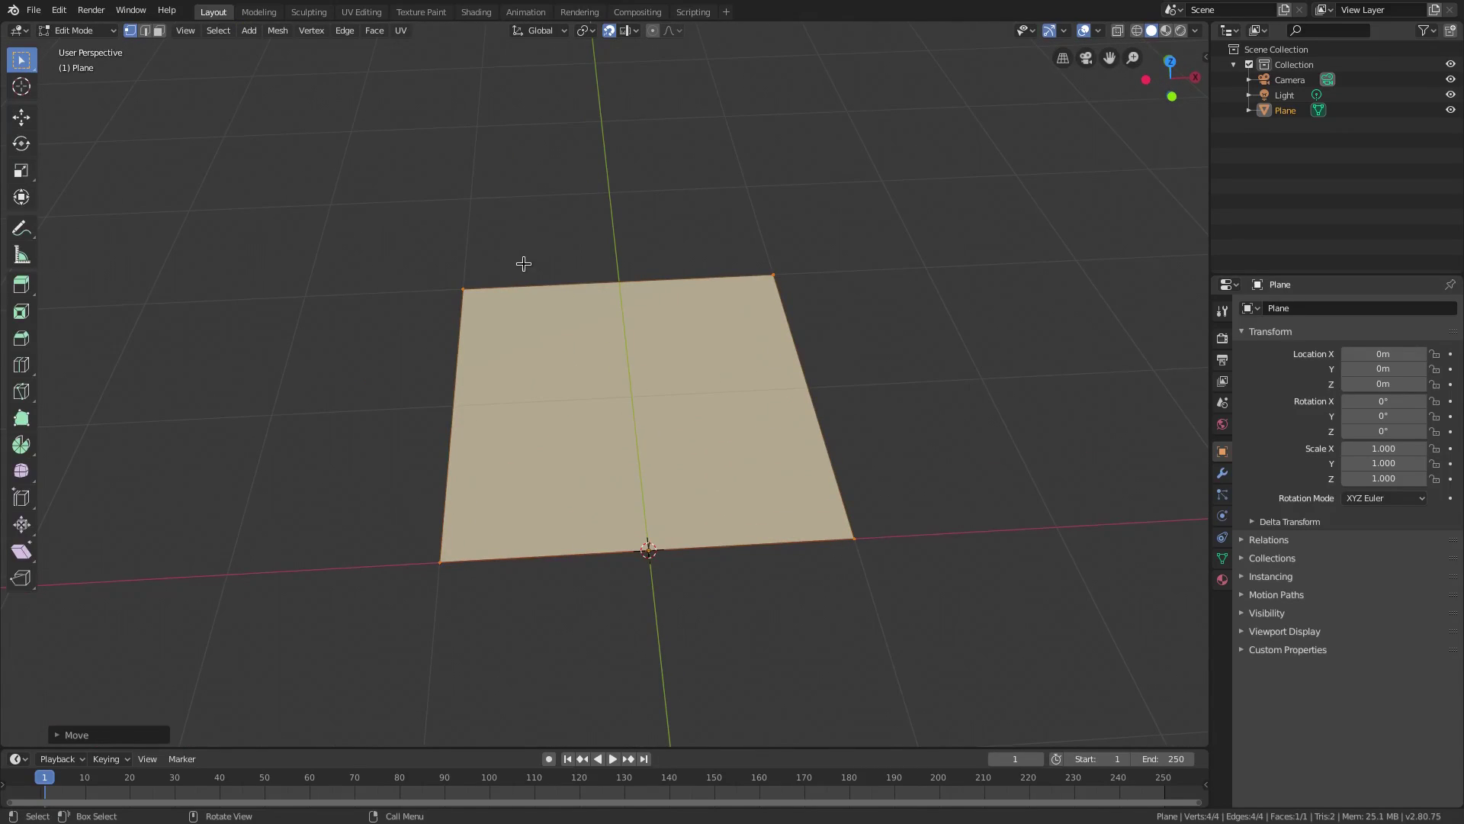
click(462, 284)
shift+click(774, 273)
scroll(721, 375, up, 3)
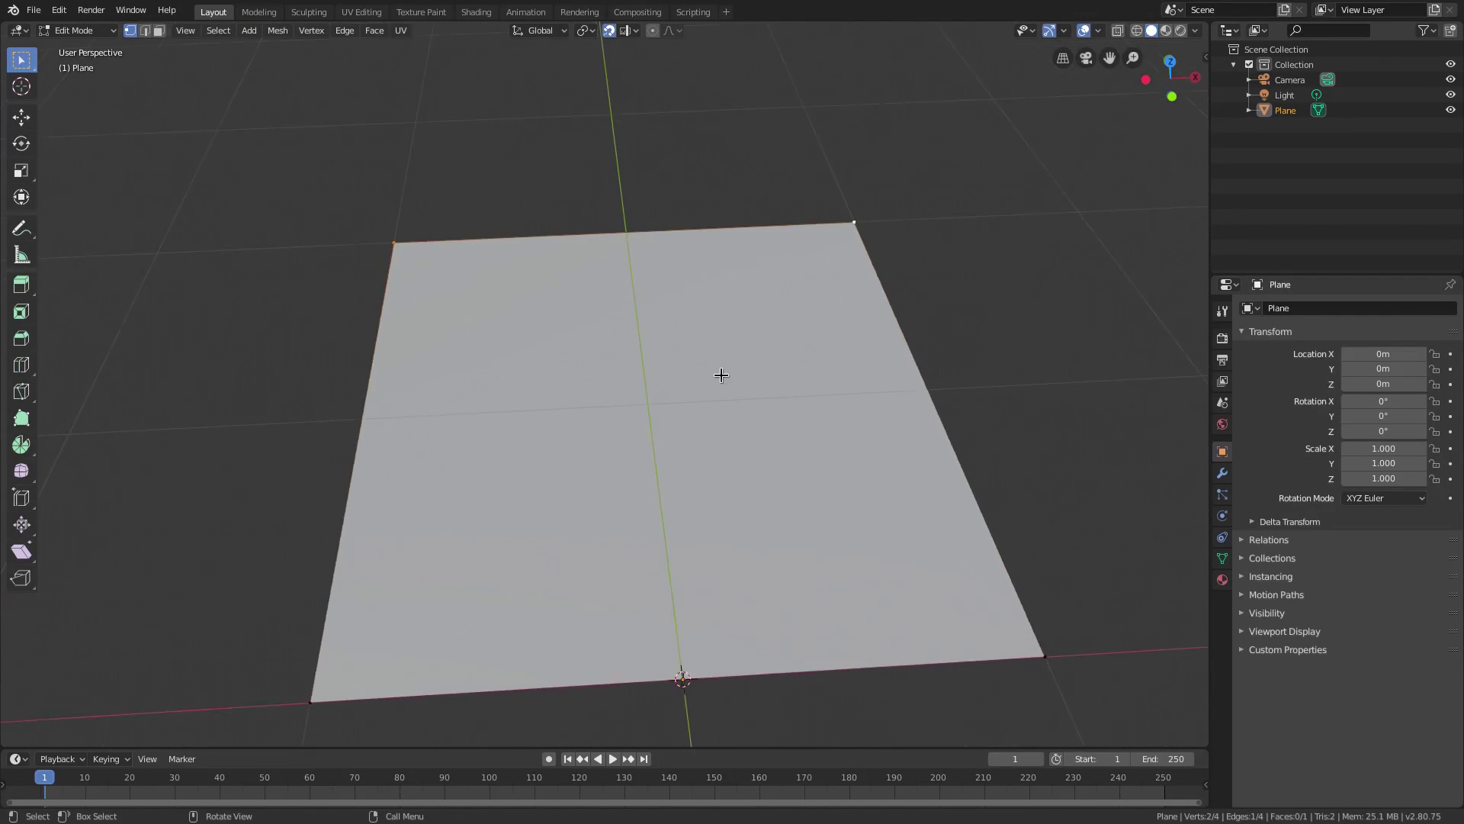
shift+scroll(758, 327, up, 3)
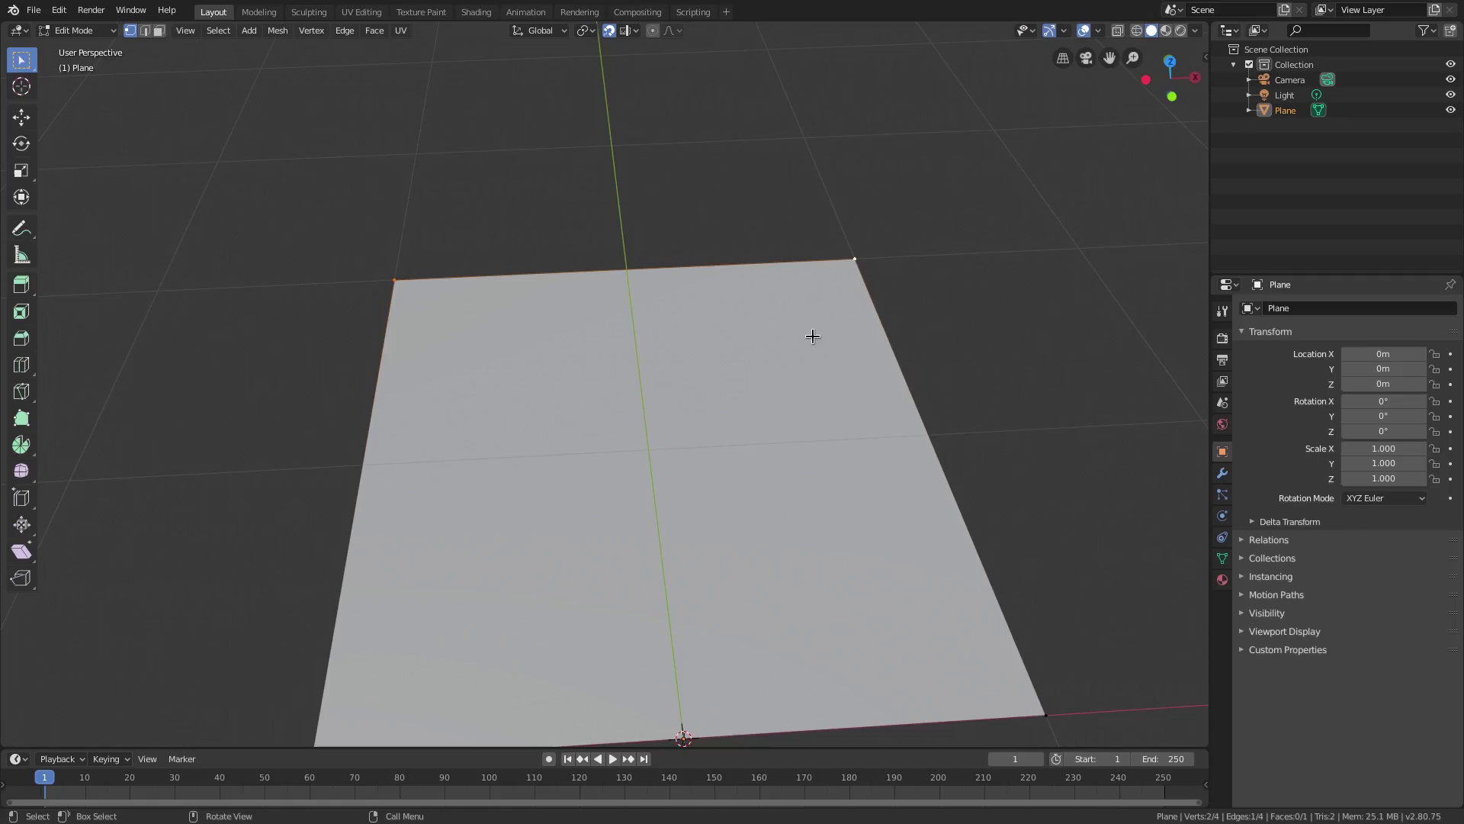
Step: Scale the top edge to 0, collapsing it into a single apex point
key(s)
key(0)
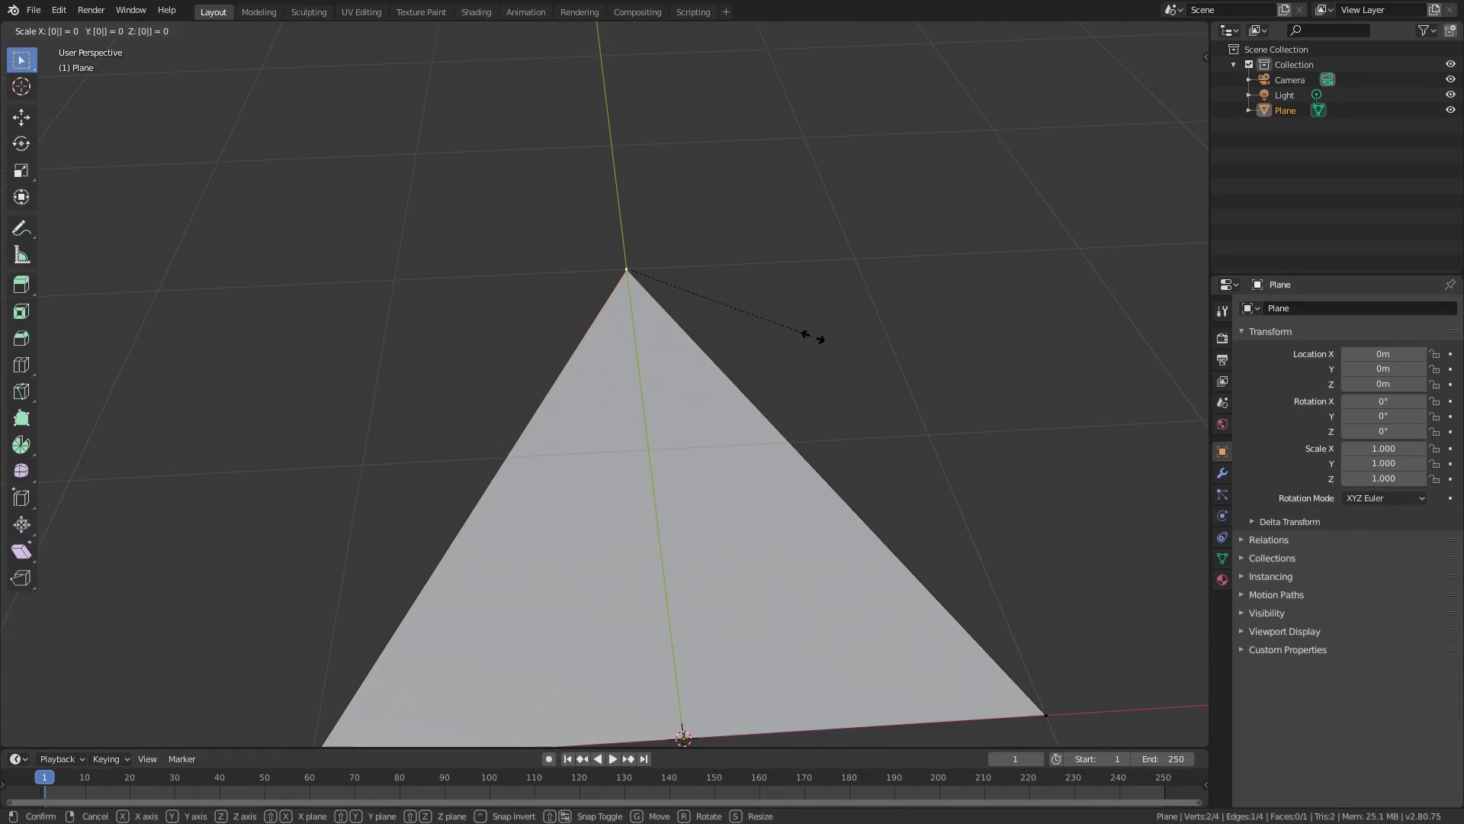
key(Return)
scroll(778, 303, up, 2)
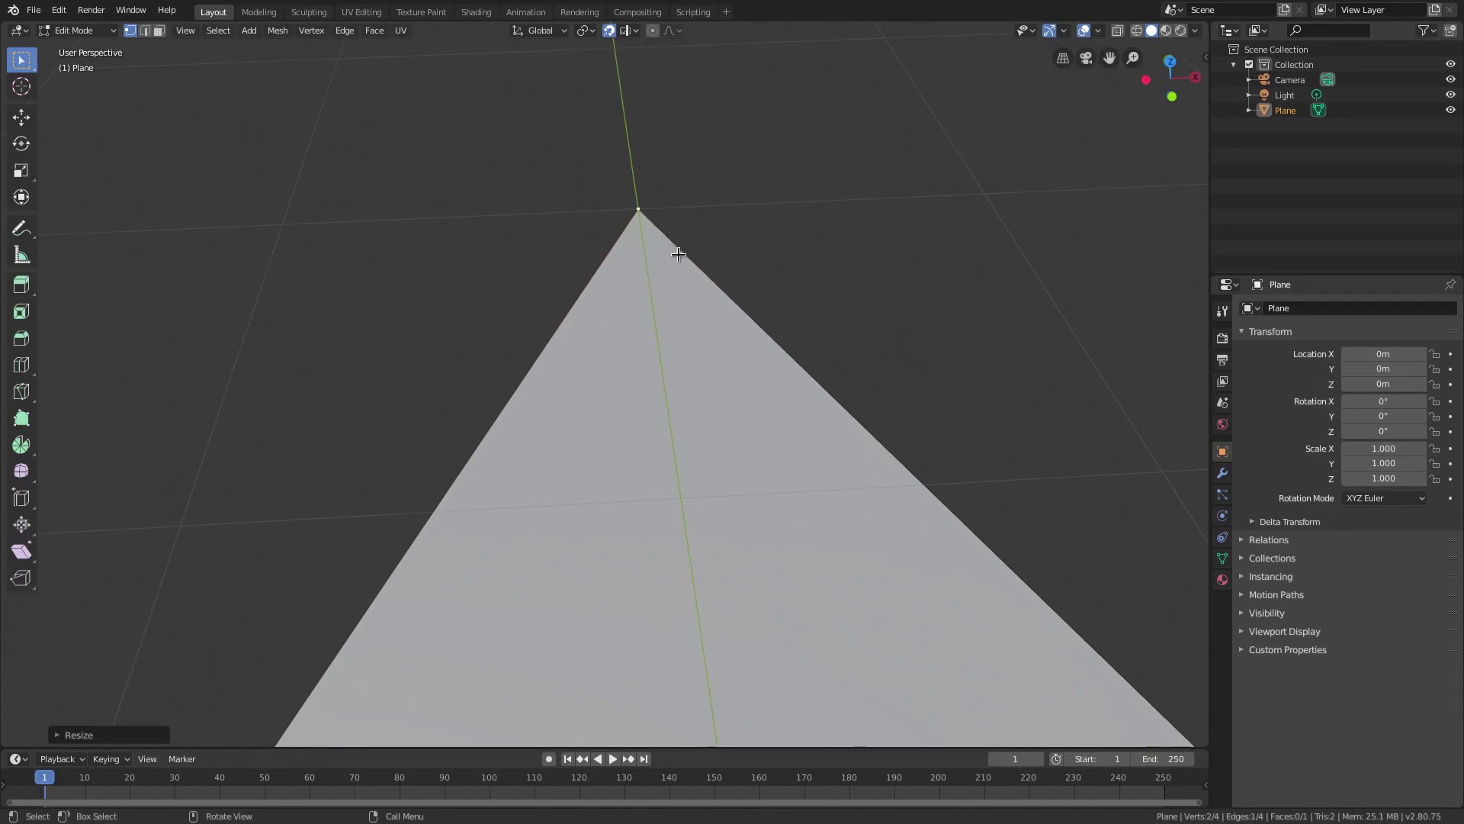
key(g)
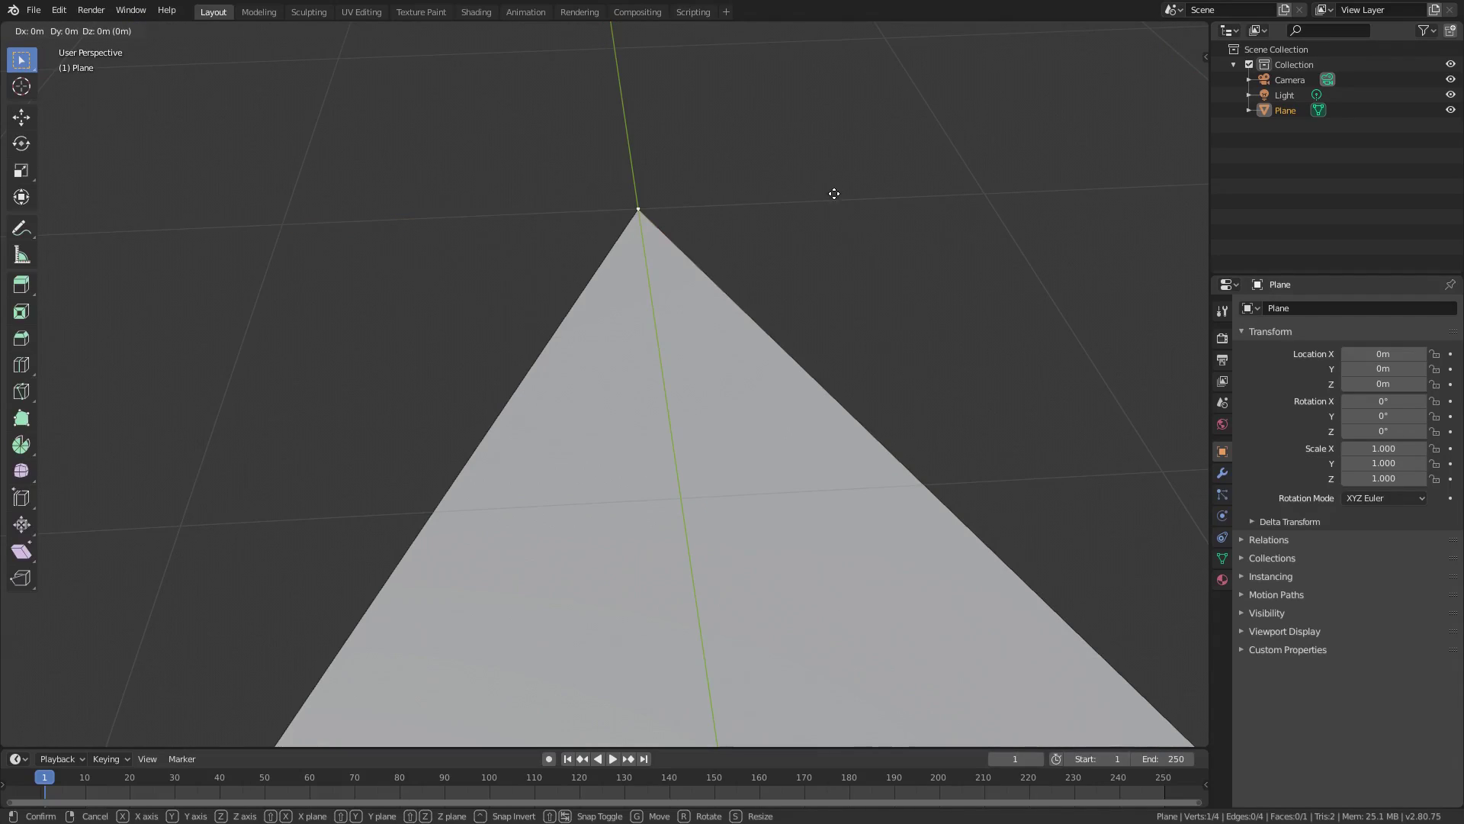
key(Escape)
scroll(873, 262, down, 2)
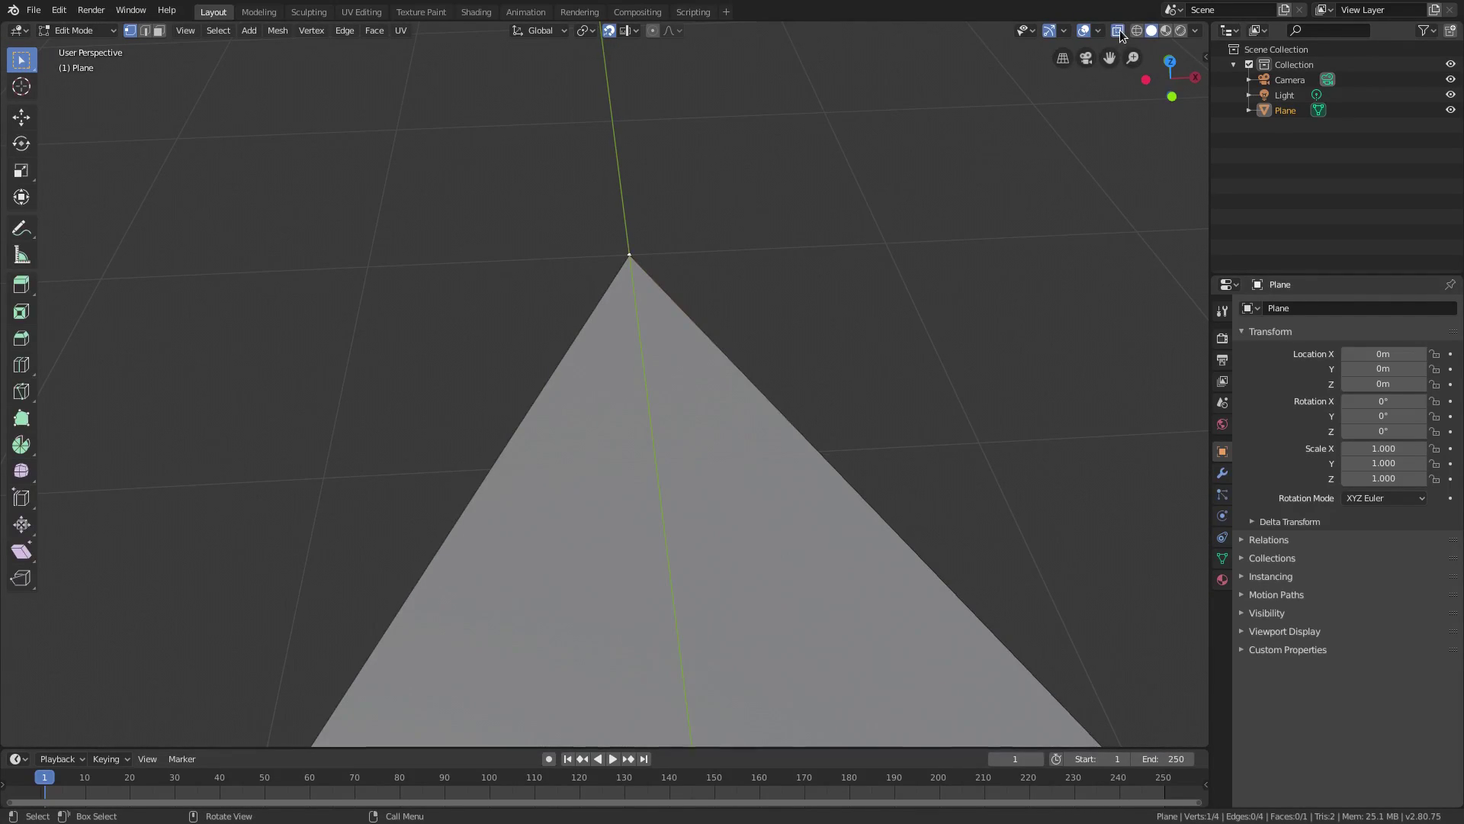
Step: With X-ray on, box-select the apex vertices, merge them At First, then turn X-ray off
click(1119, 30)
drag(483, 154, 723, 360)
click(311, 31)
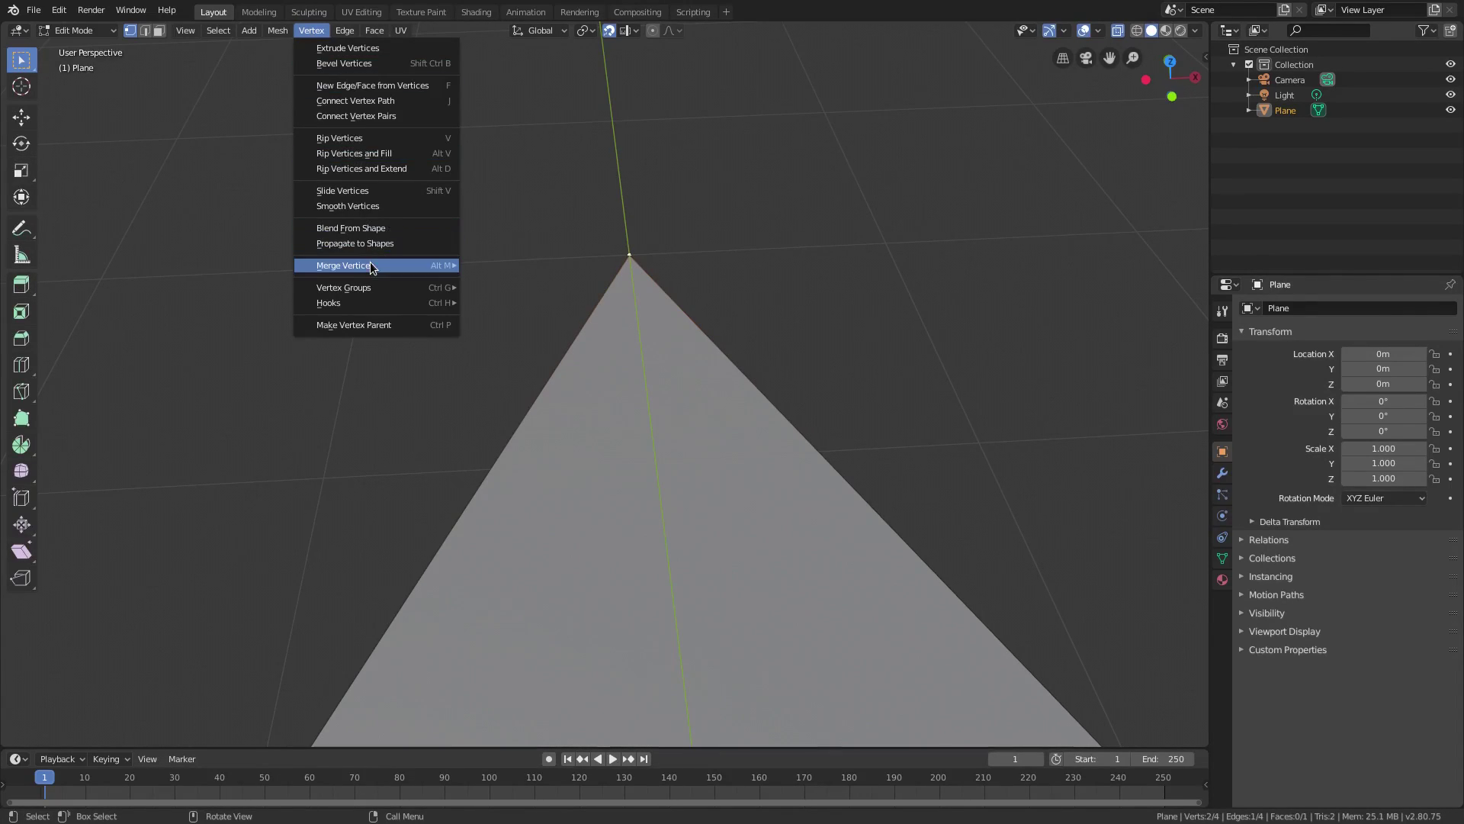
mouse_move(375, 268)
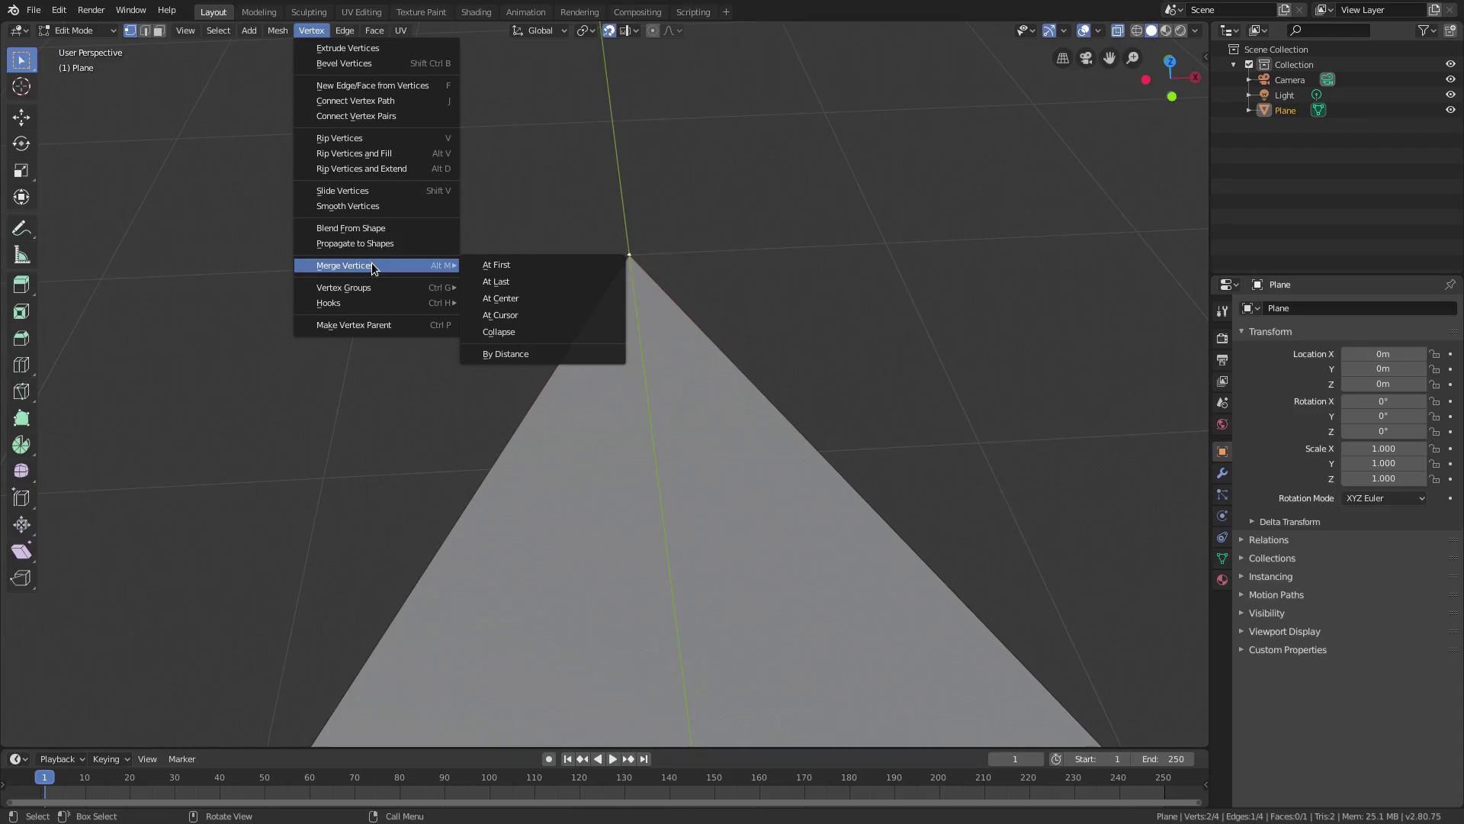
click(531, 266)
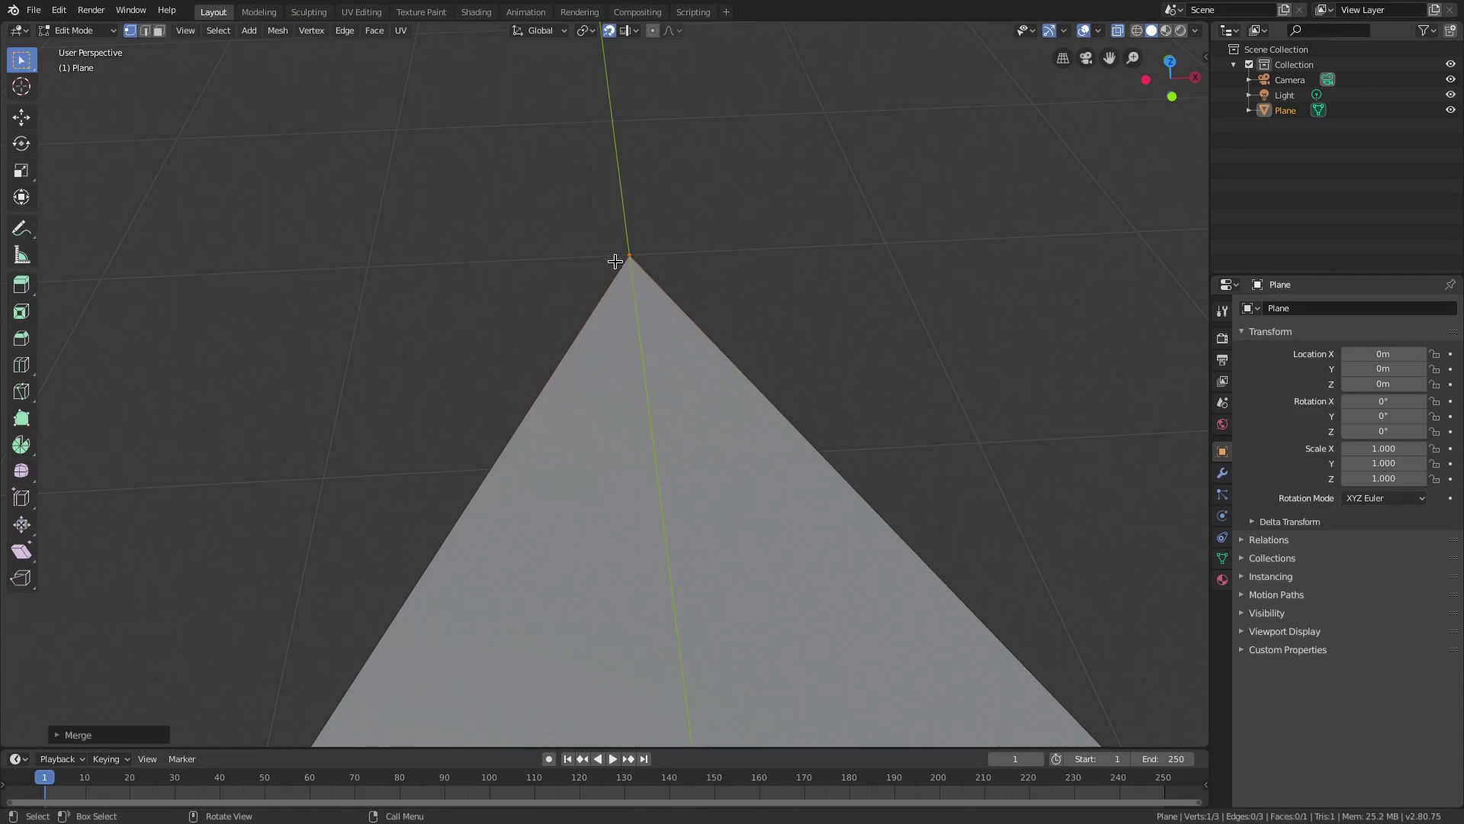
key(g)
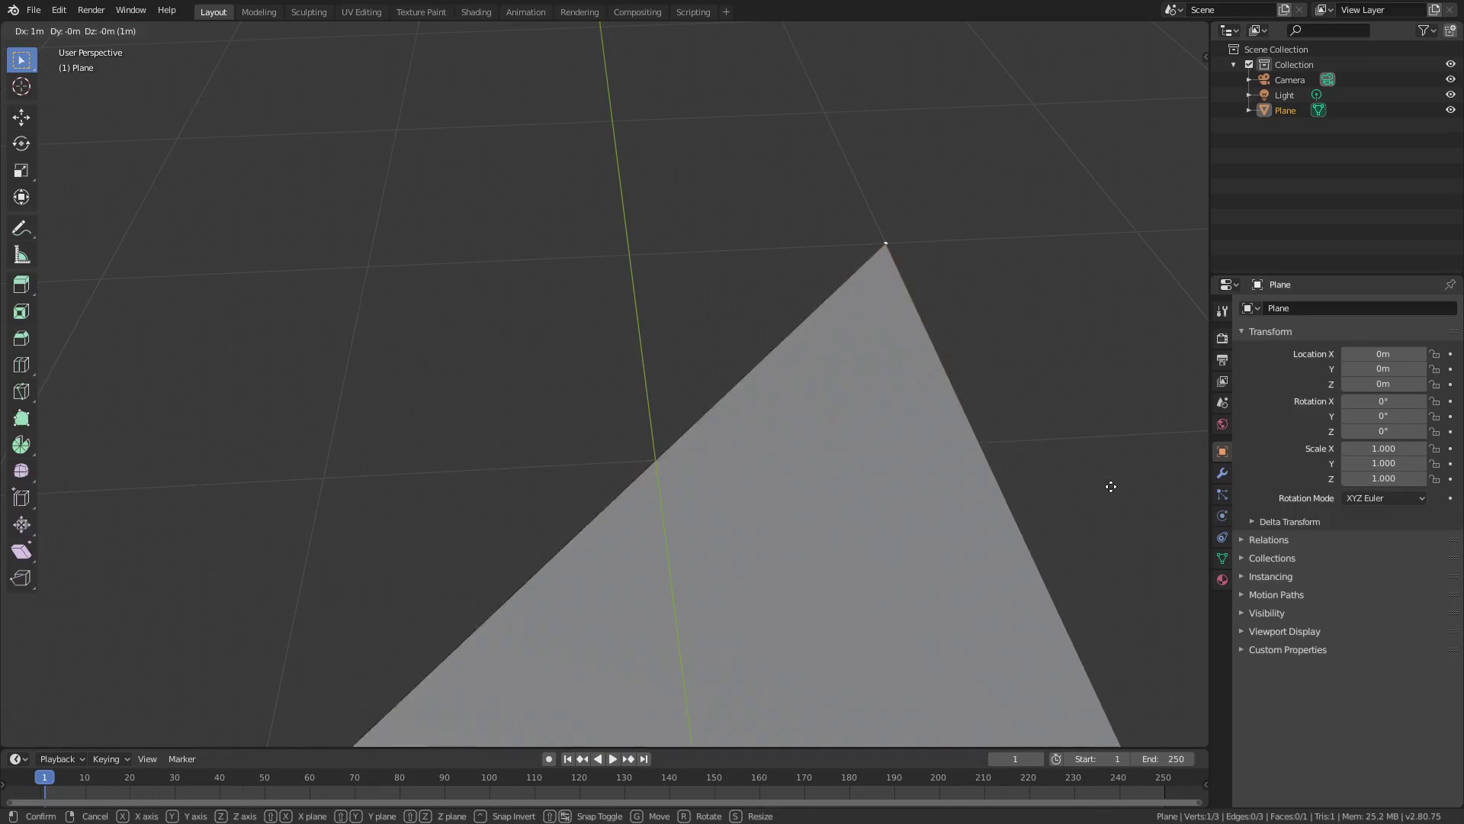
click(673, 280)
scroll(601, 318, down, 2)
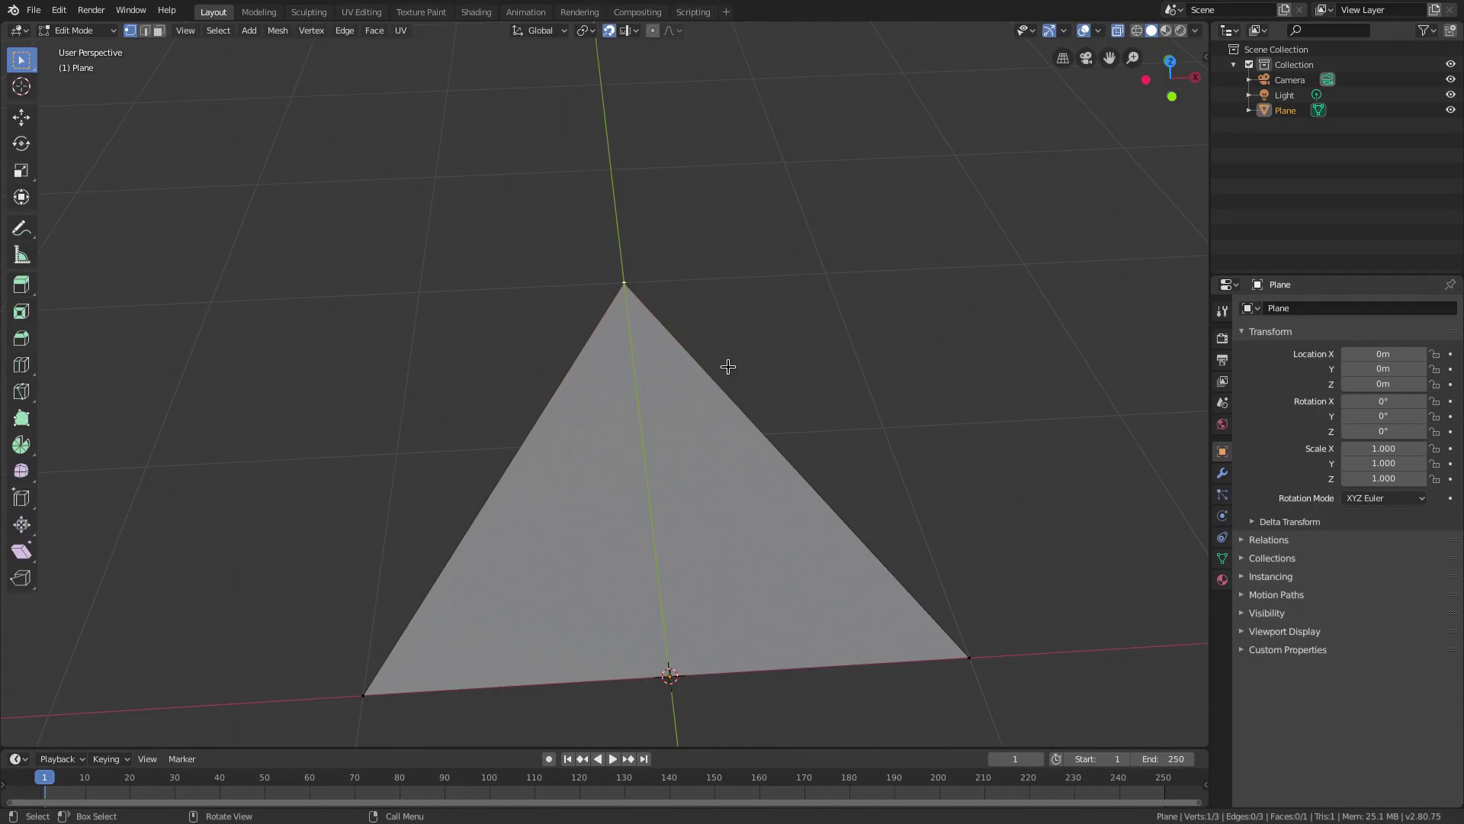
click(1118, 33)
Step: Back in Object Mode, add Basis and Key 1 shape keys in Object Data properties, leaving Key 1 active
key(Tab)
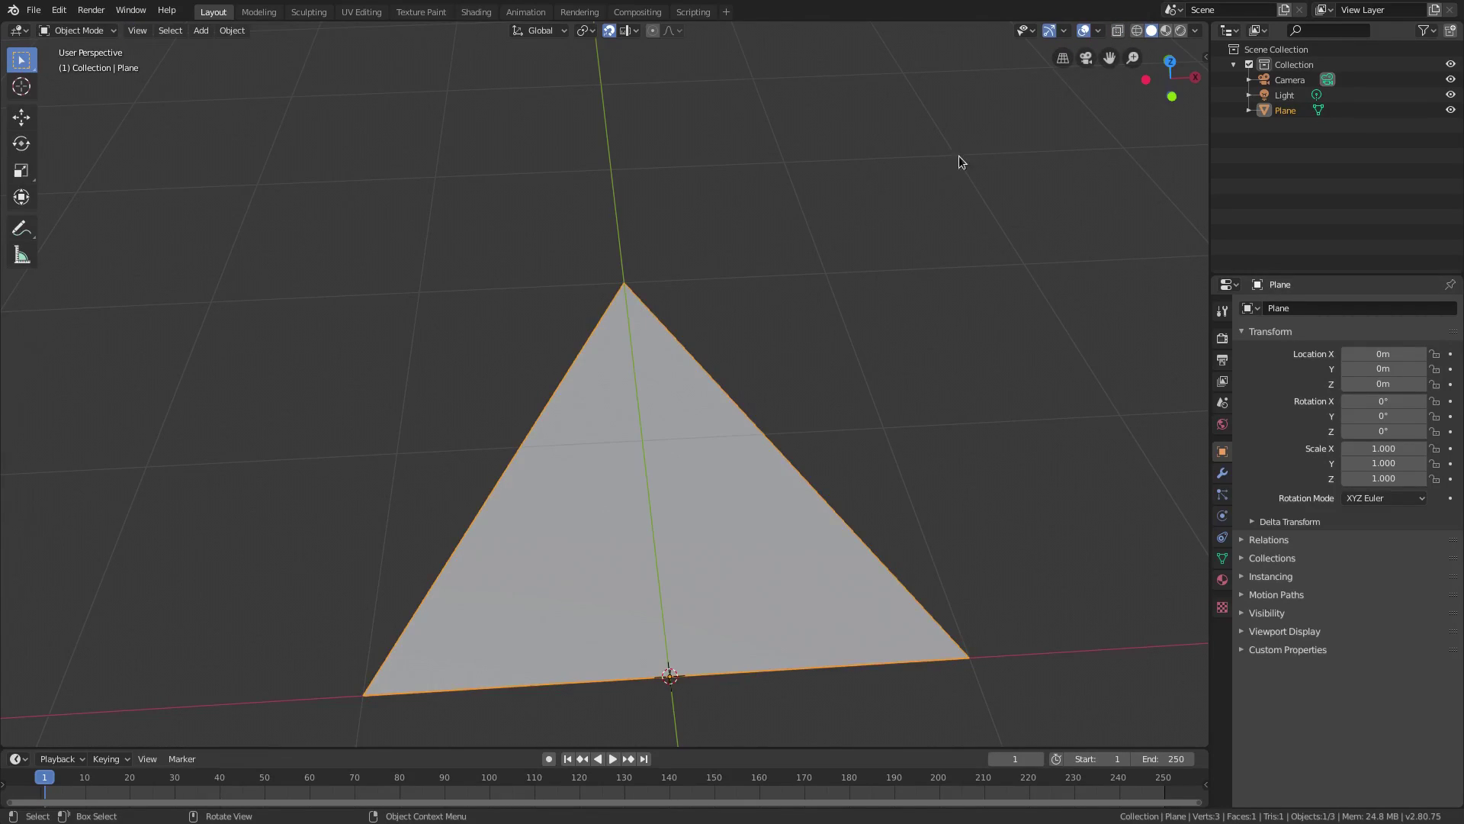
middle_drag(810, 406, 859, 428)
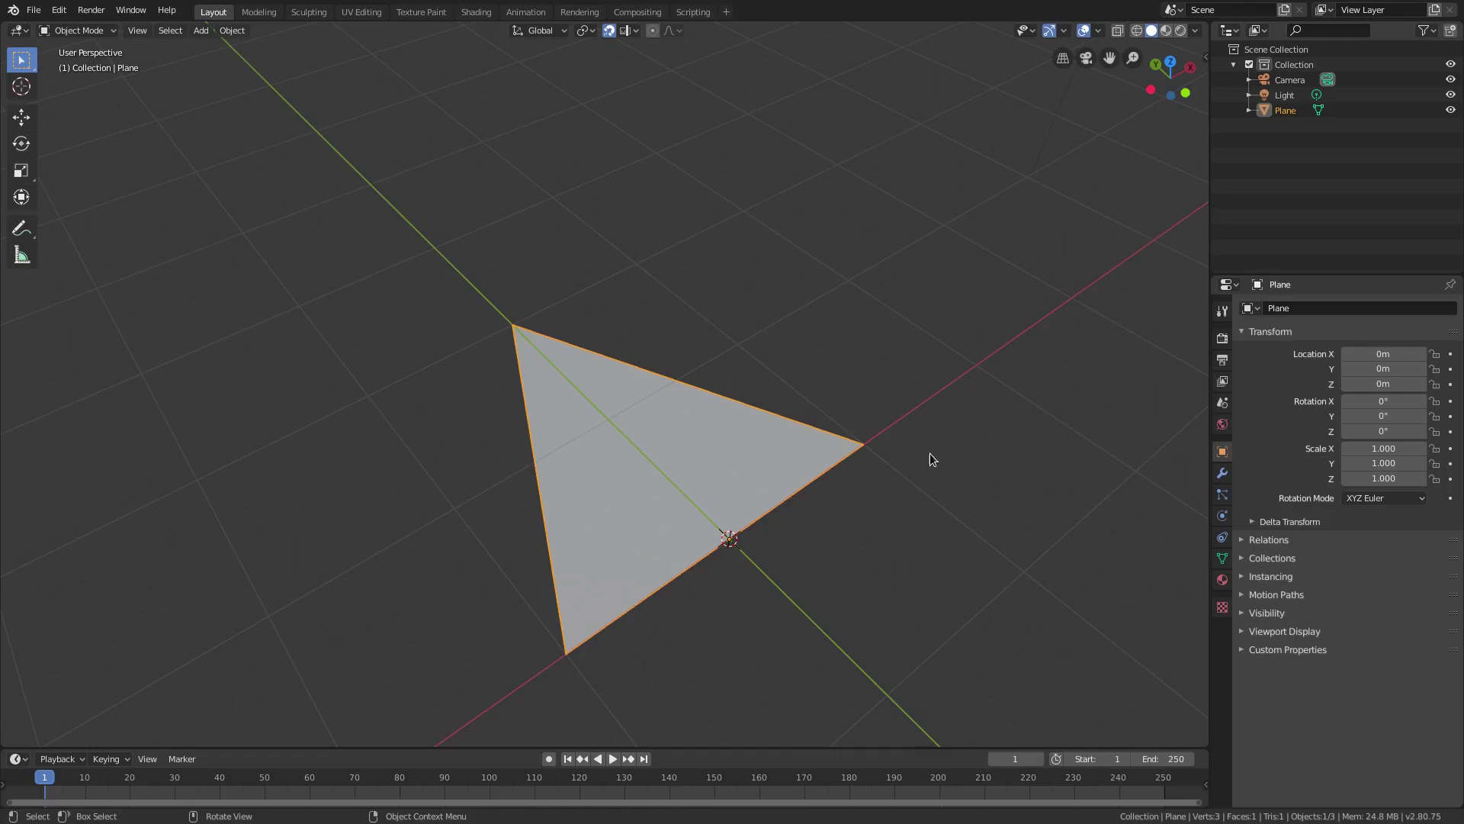
drag(752, 749, 762, 729)
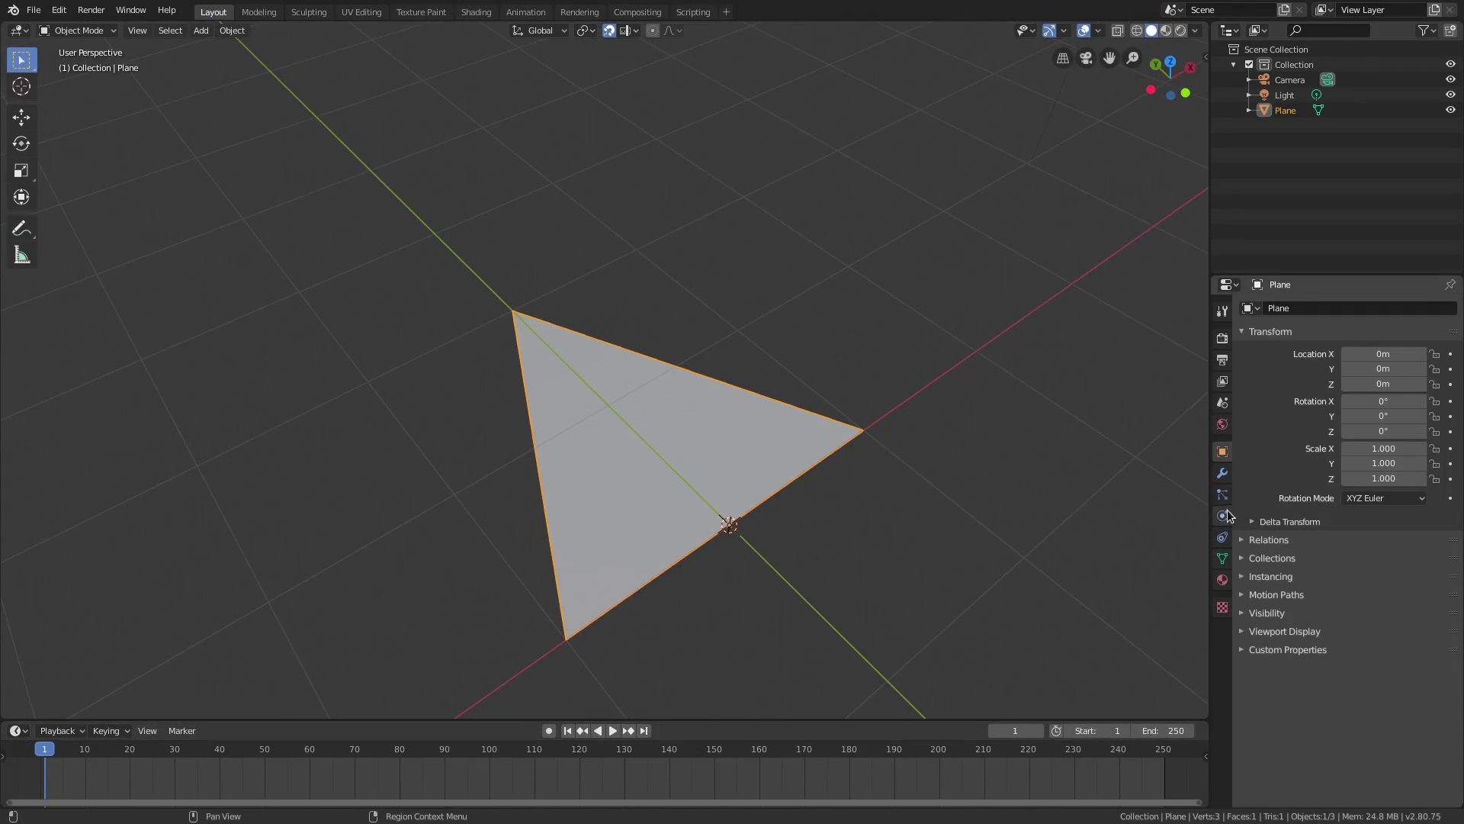
click(1223, 558)
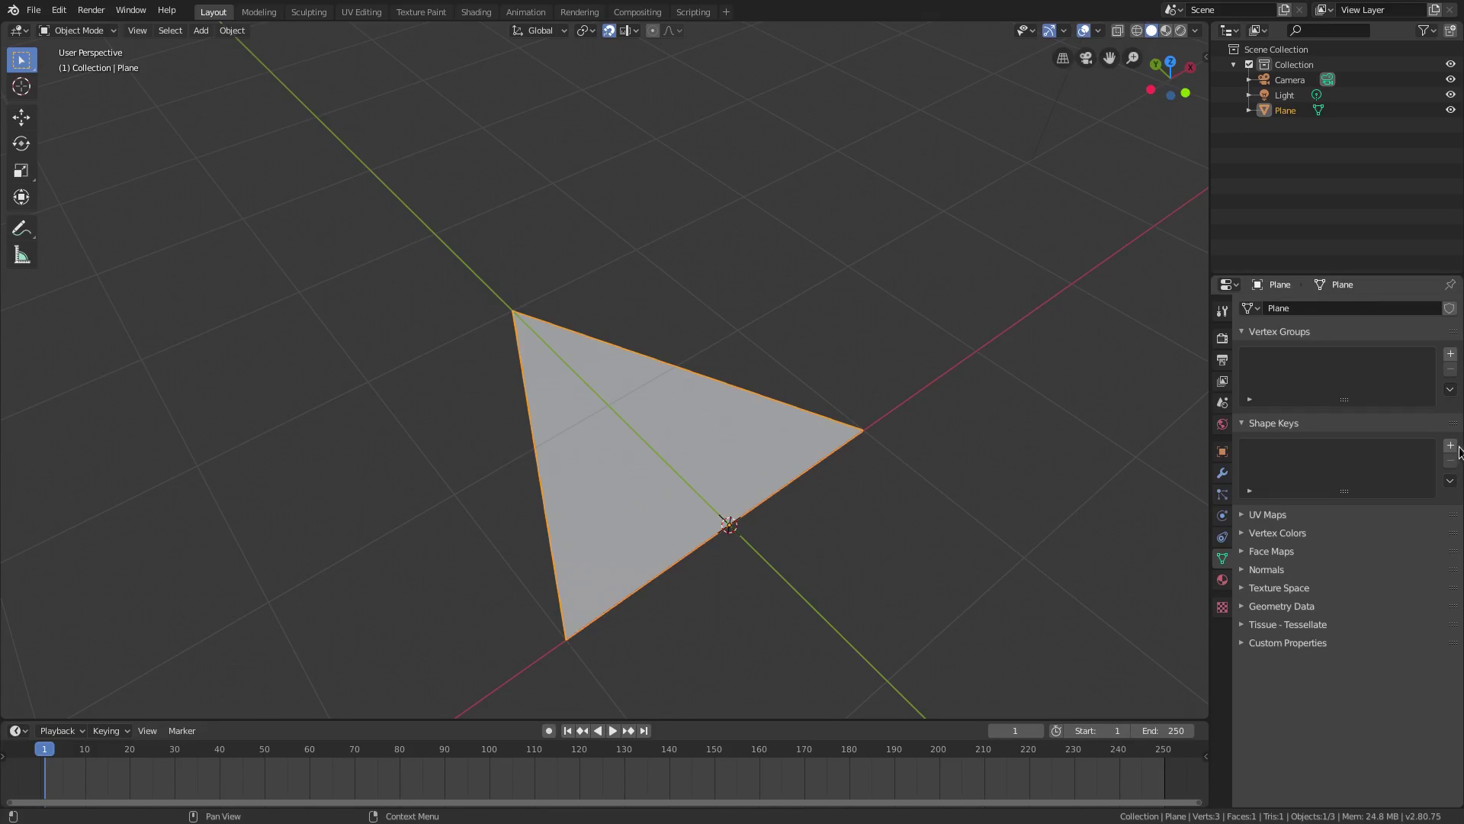
click(1451, 446)
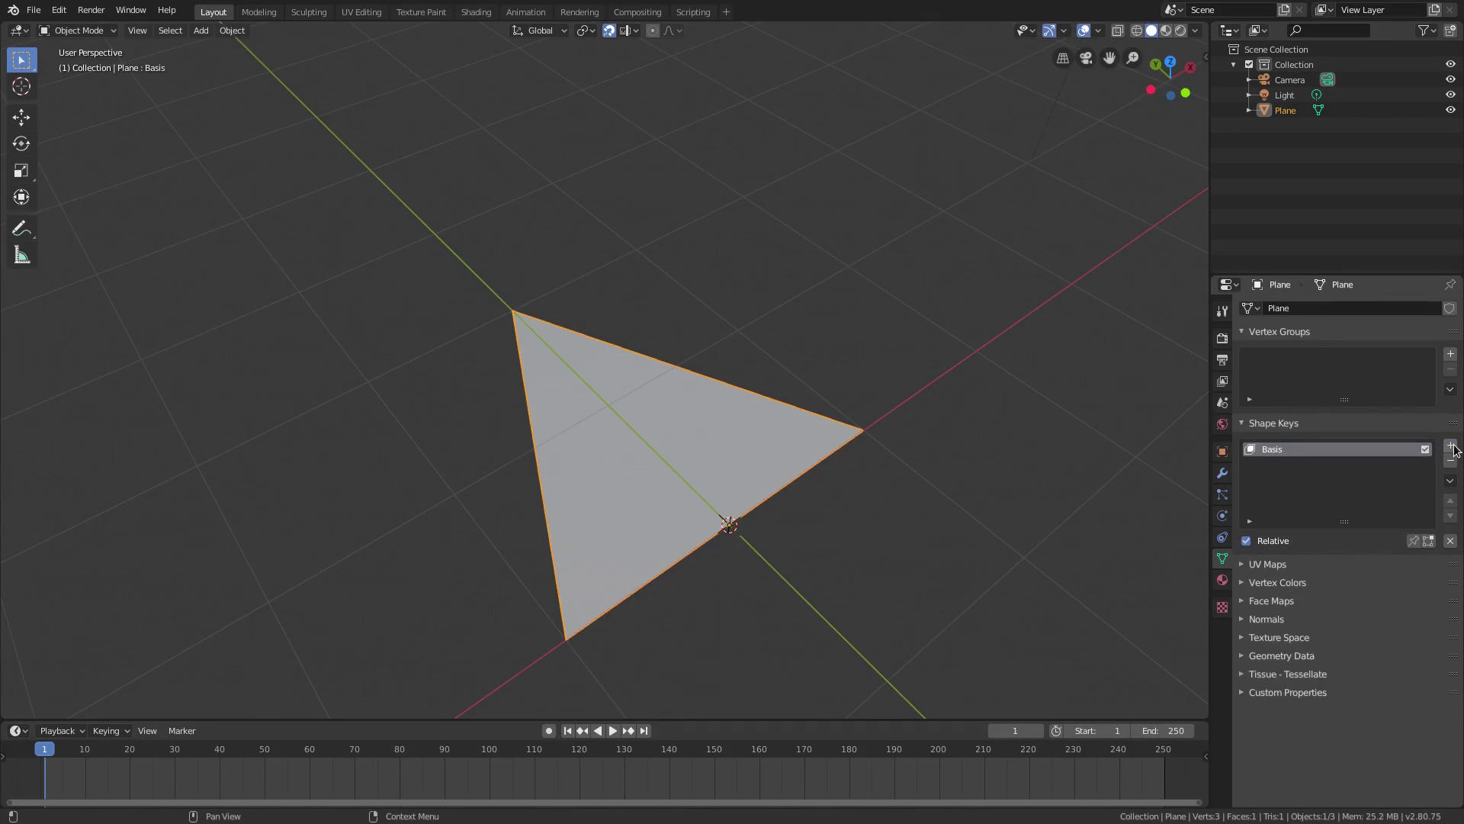
click(1451, 446)
click(1327, 449)
click(1296, 467)
click(1280, 450)
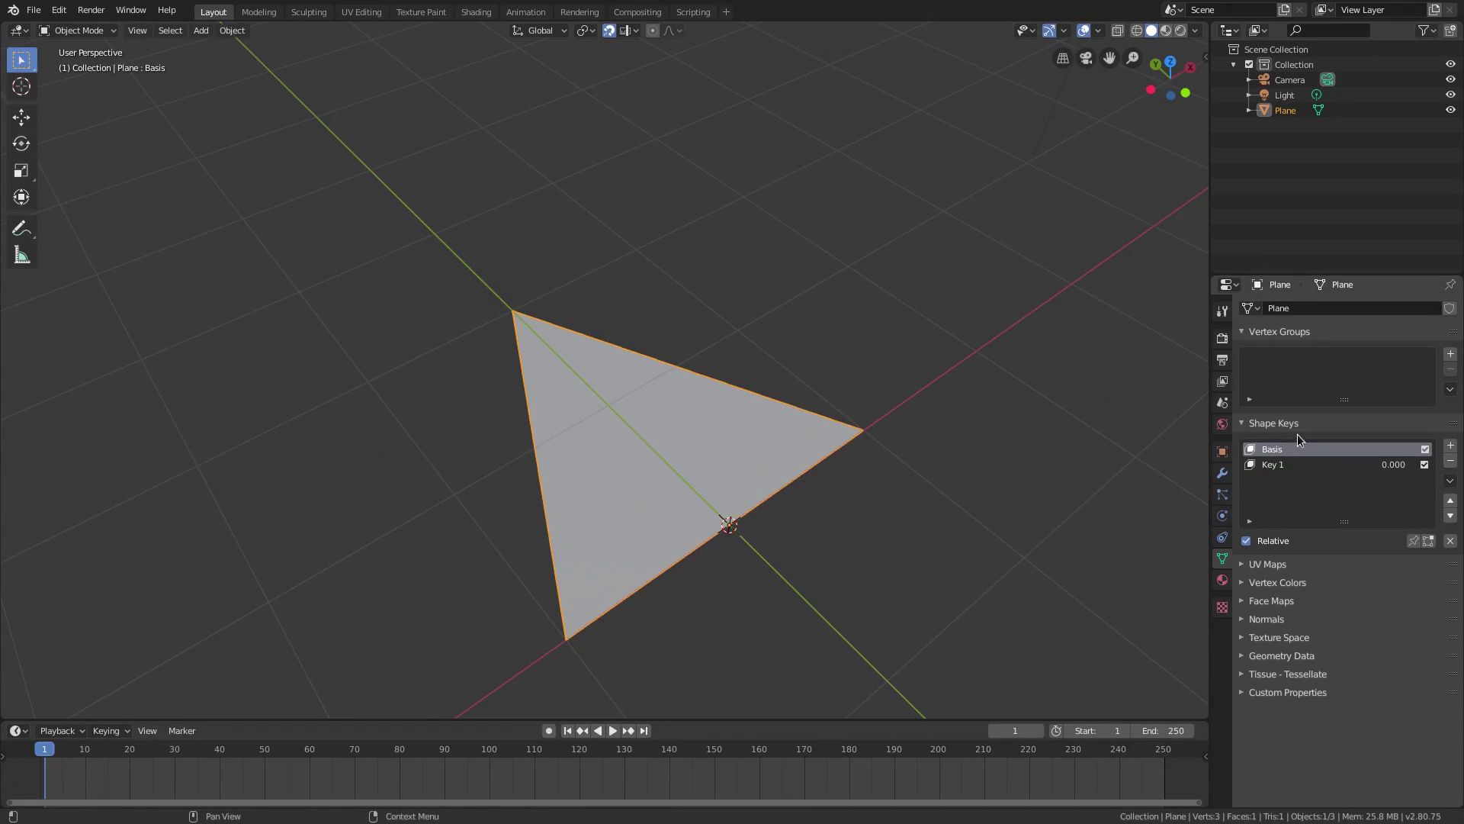
click(1307, 467)
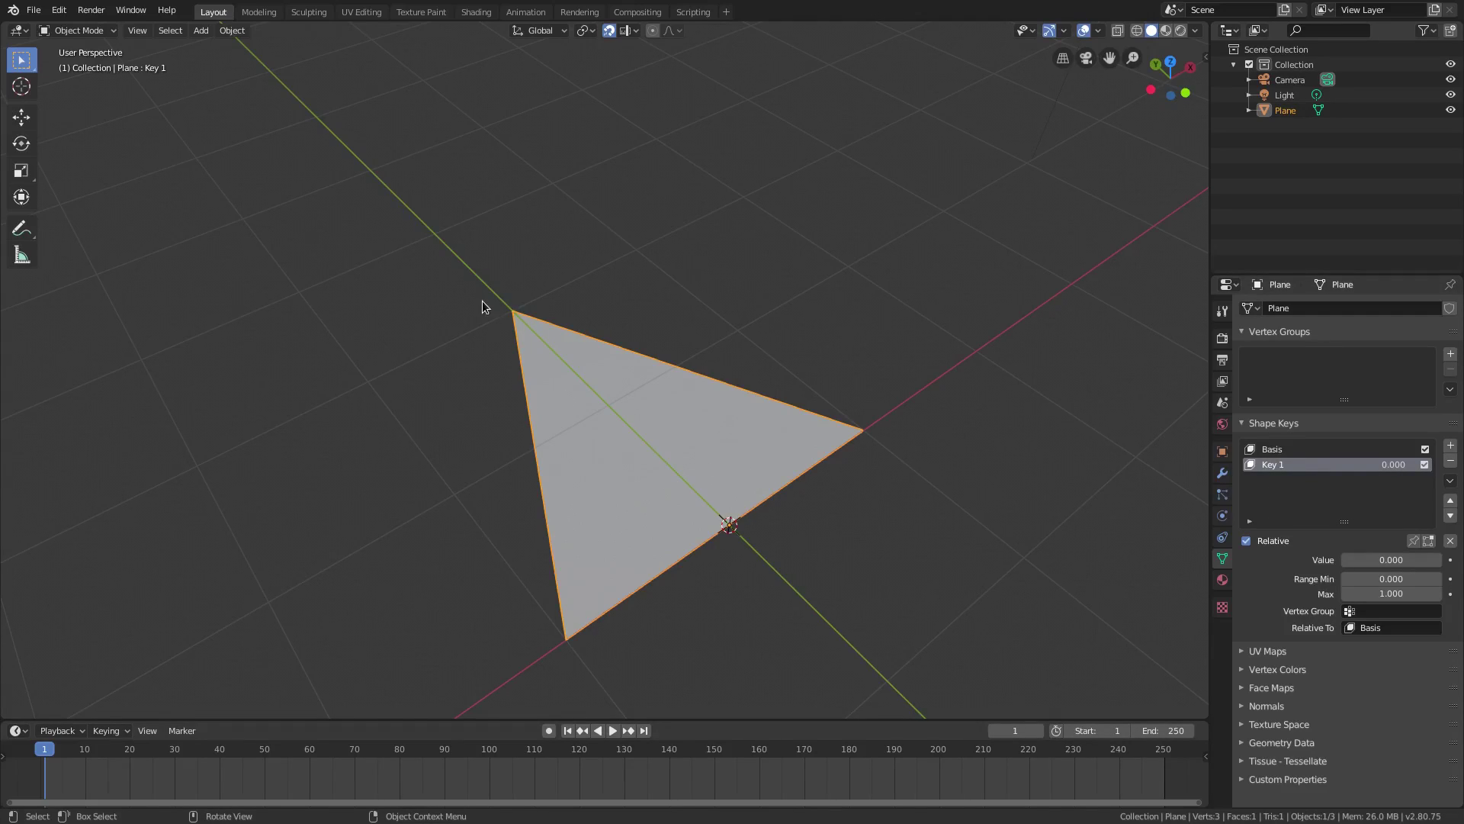
Step: Enter Edit Mode on Key 1 and orbit to a top-down view of the triangle
shift+middle_drag(689, 520, 696, 454)
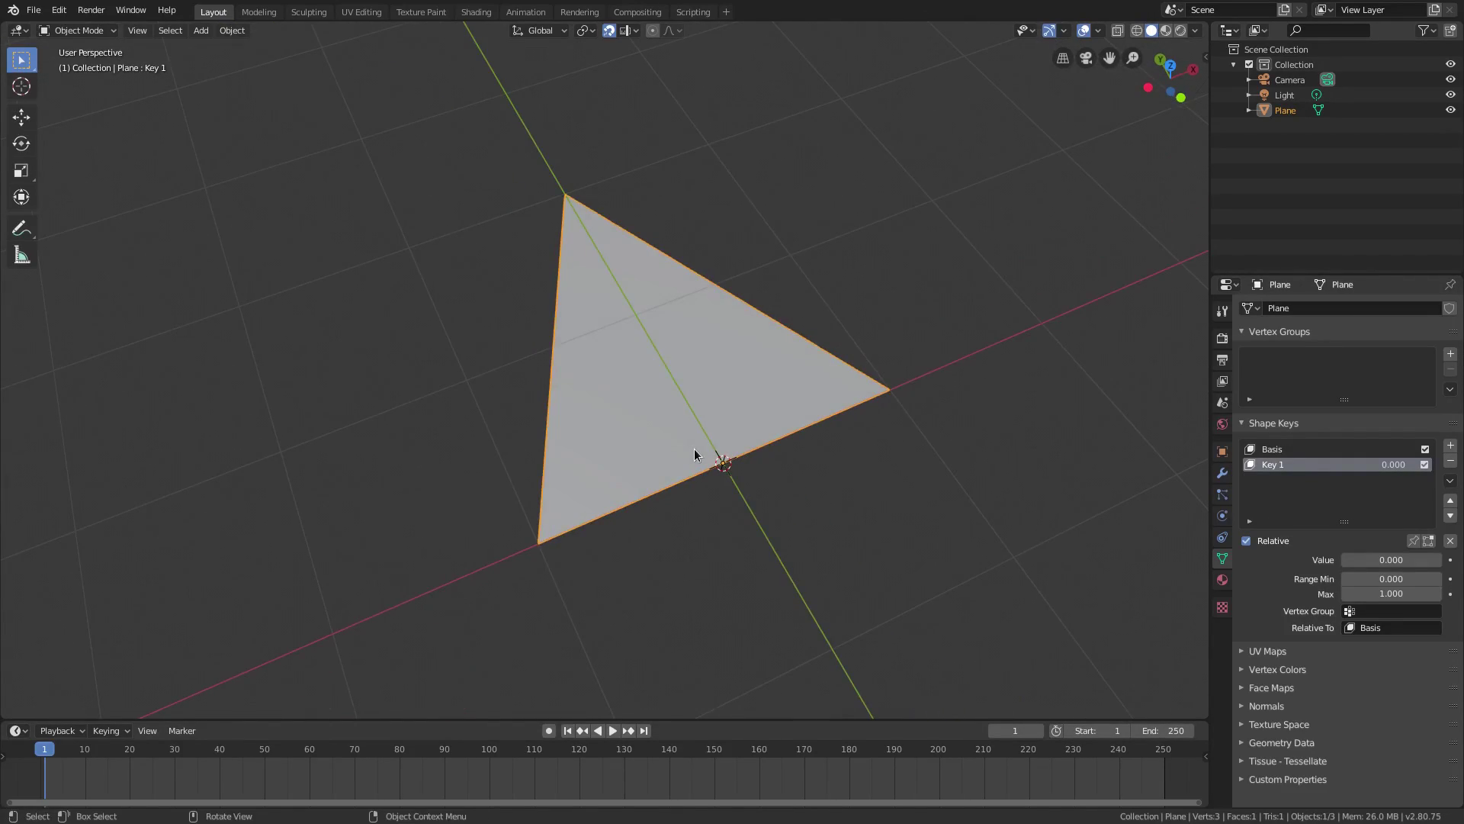
key(Tab)
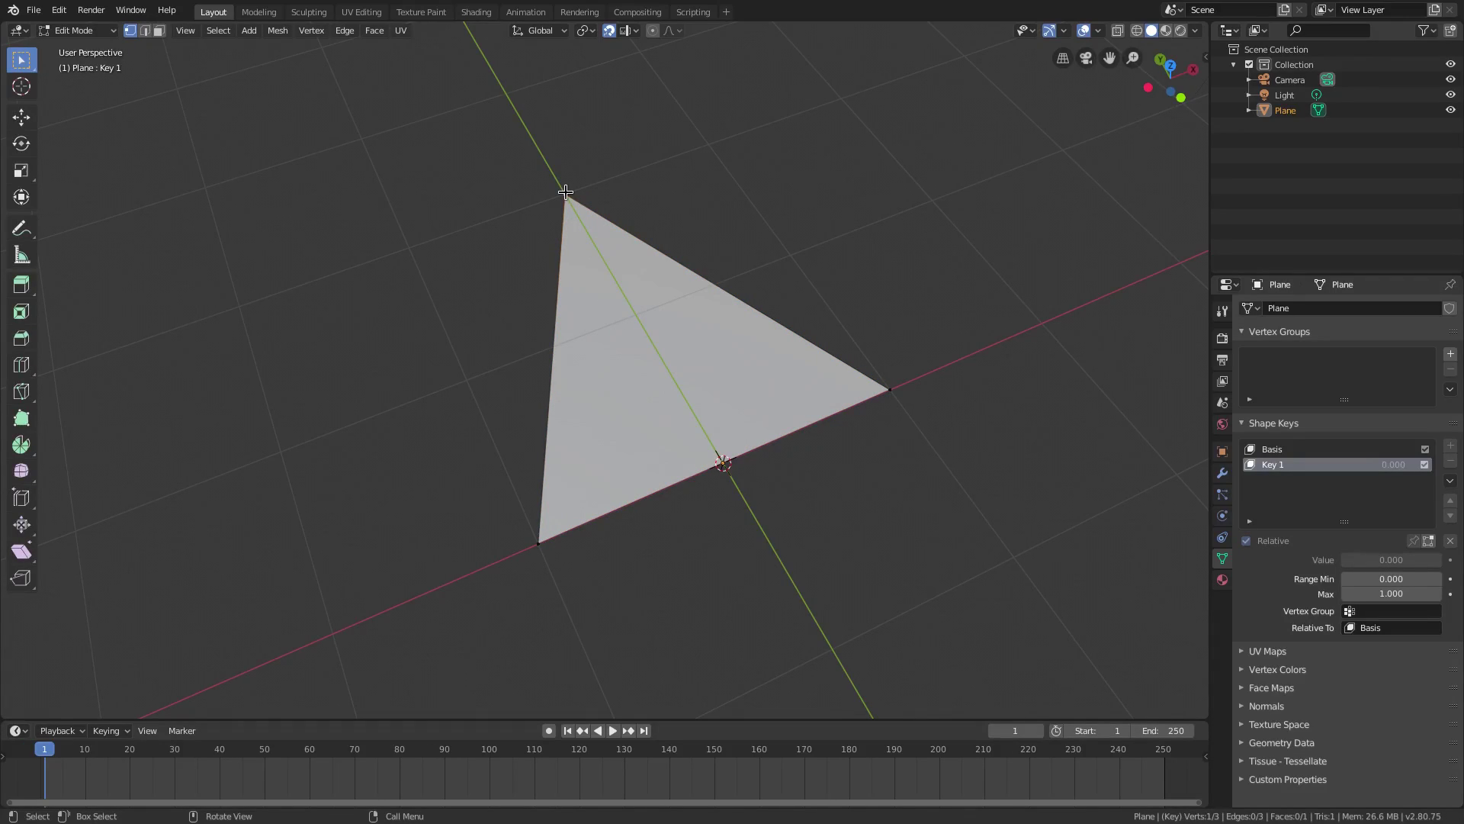
key(g)
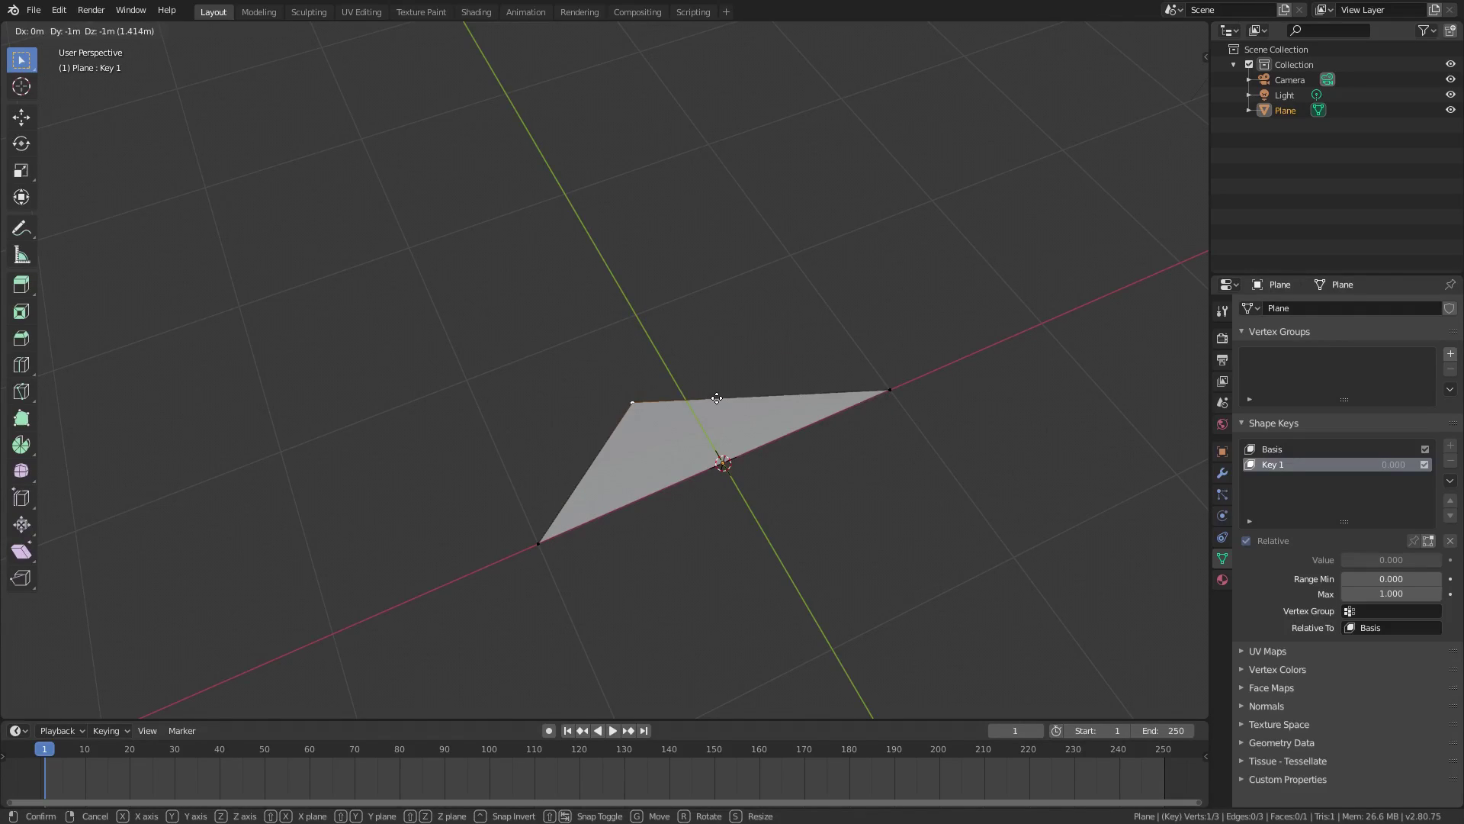
key(Escape)
middle_drag(615, 274, 739, 282)
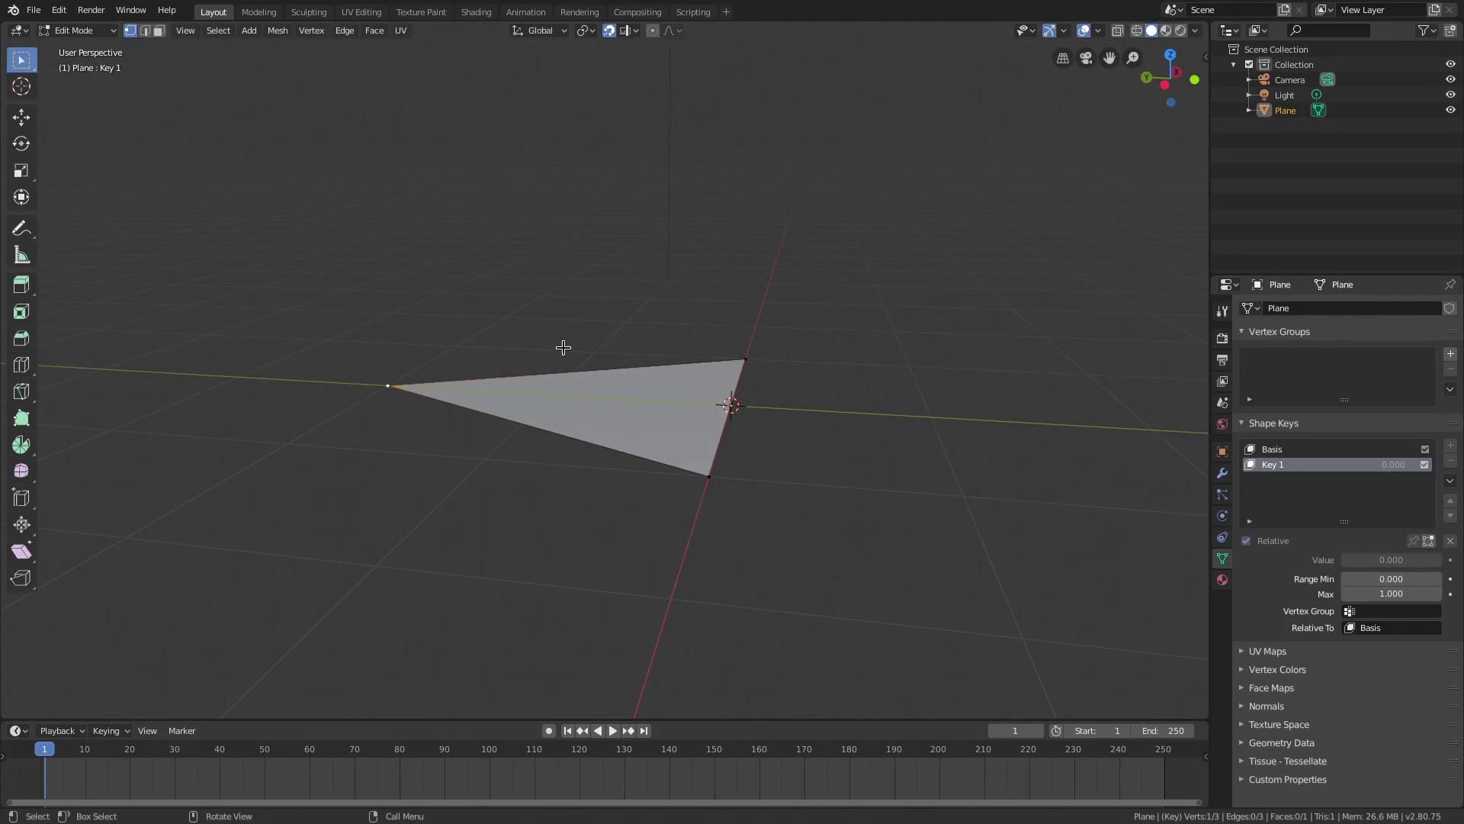
key(g)
key(Escape)
middle_drag(562, 643, 672, 442)
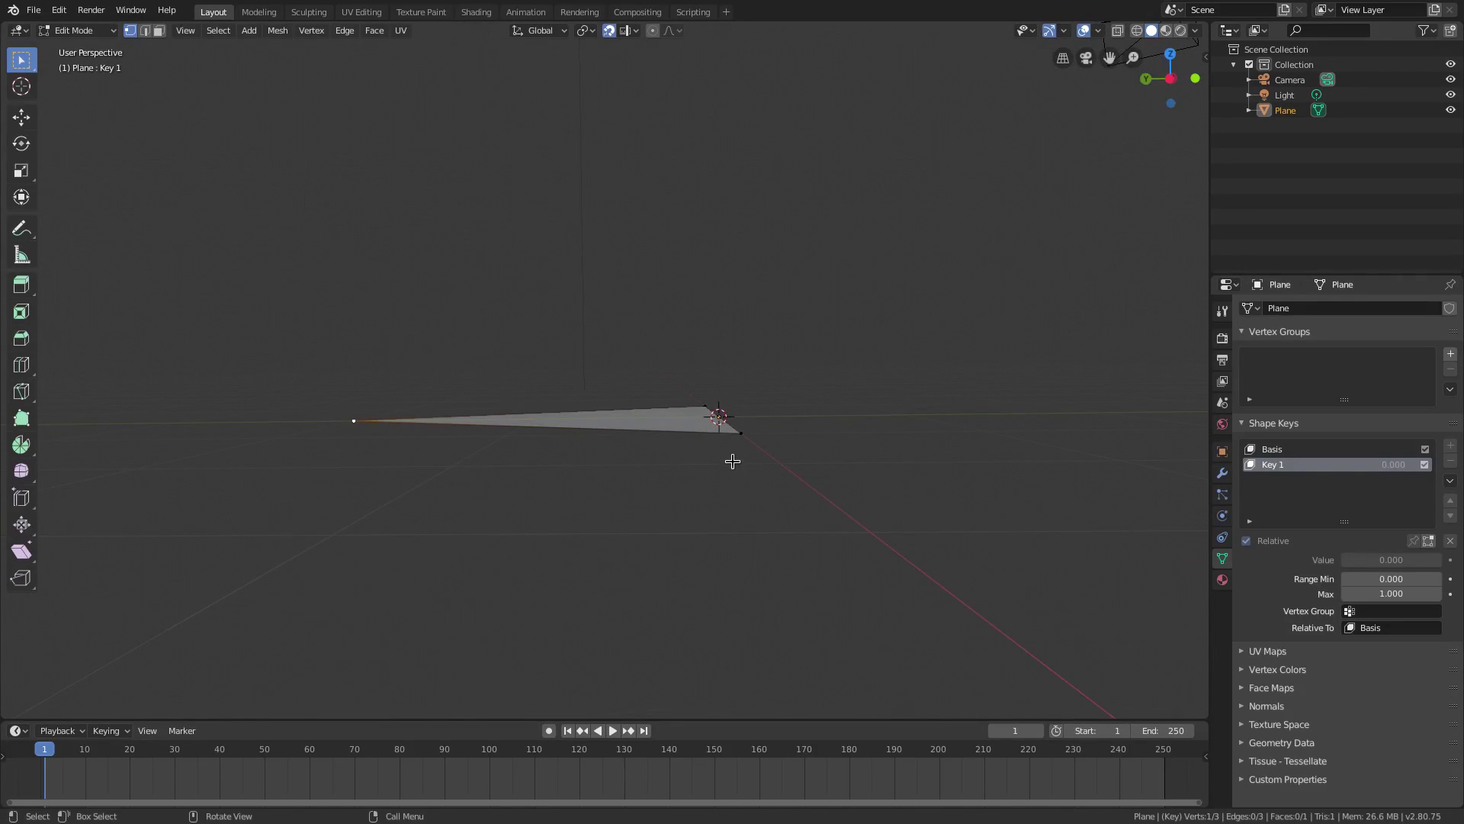
key(g)
key(Escape)
middle_drag(604, 406, 506, 480)
Step: Move the apex 2 m along Y onto the axis line, flattening Key 1, and exit Edit Mode
key(g)
key(x)
key(y)
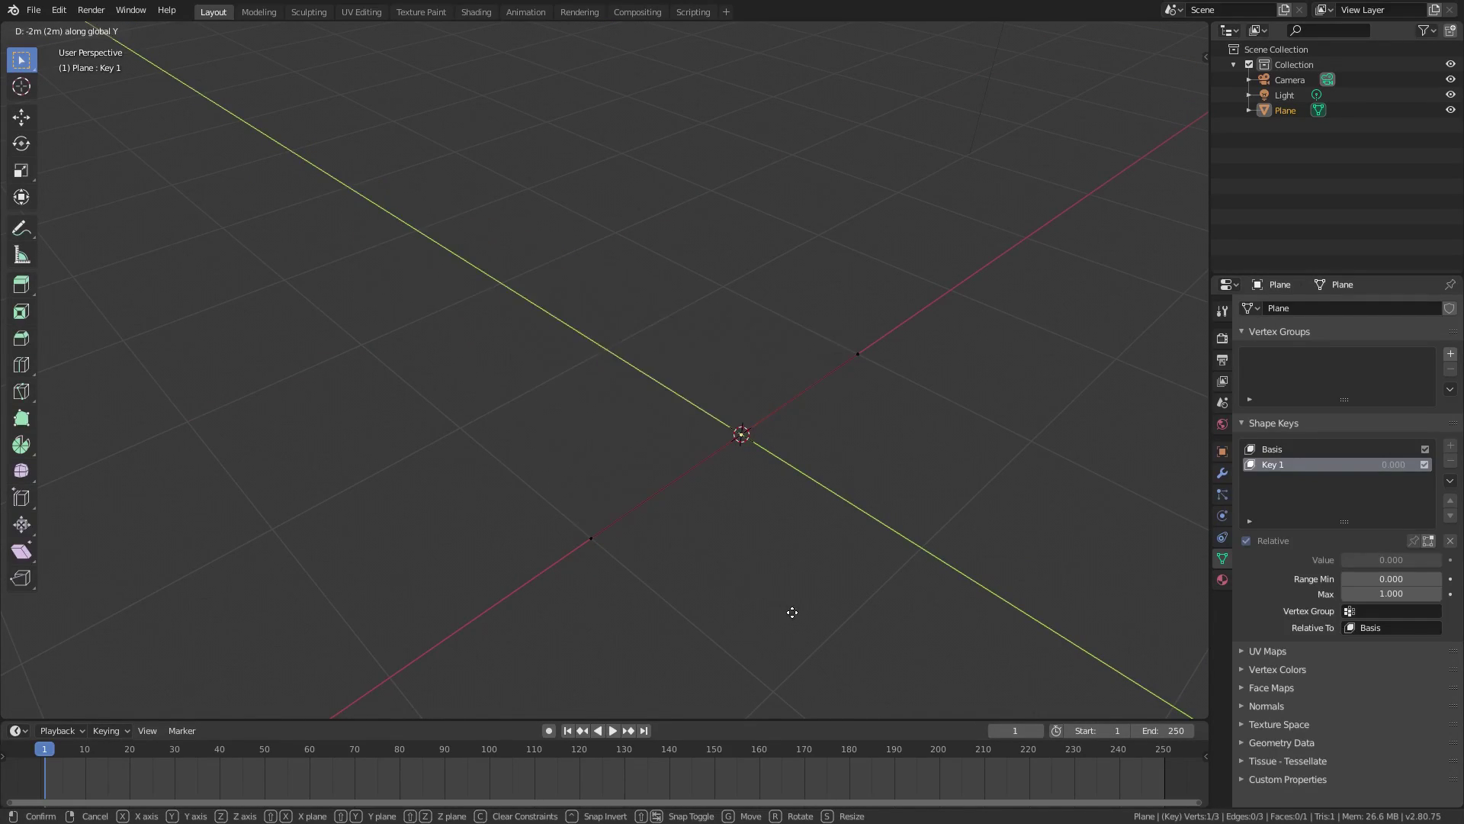
click(776, 468)
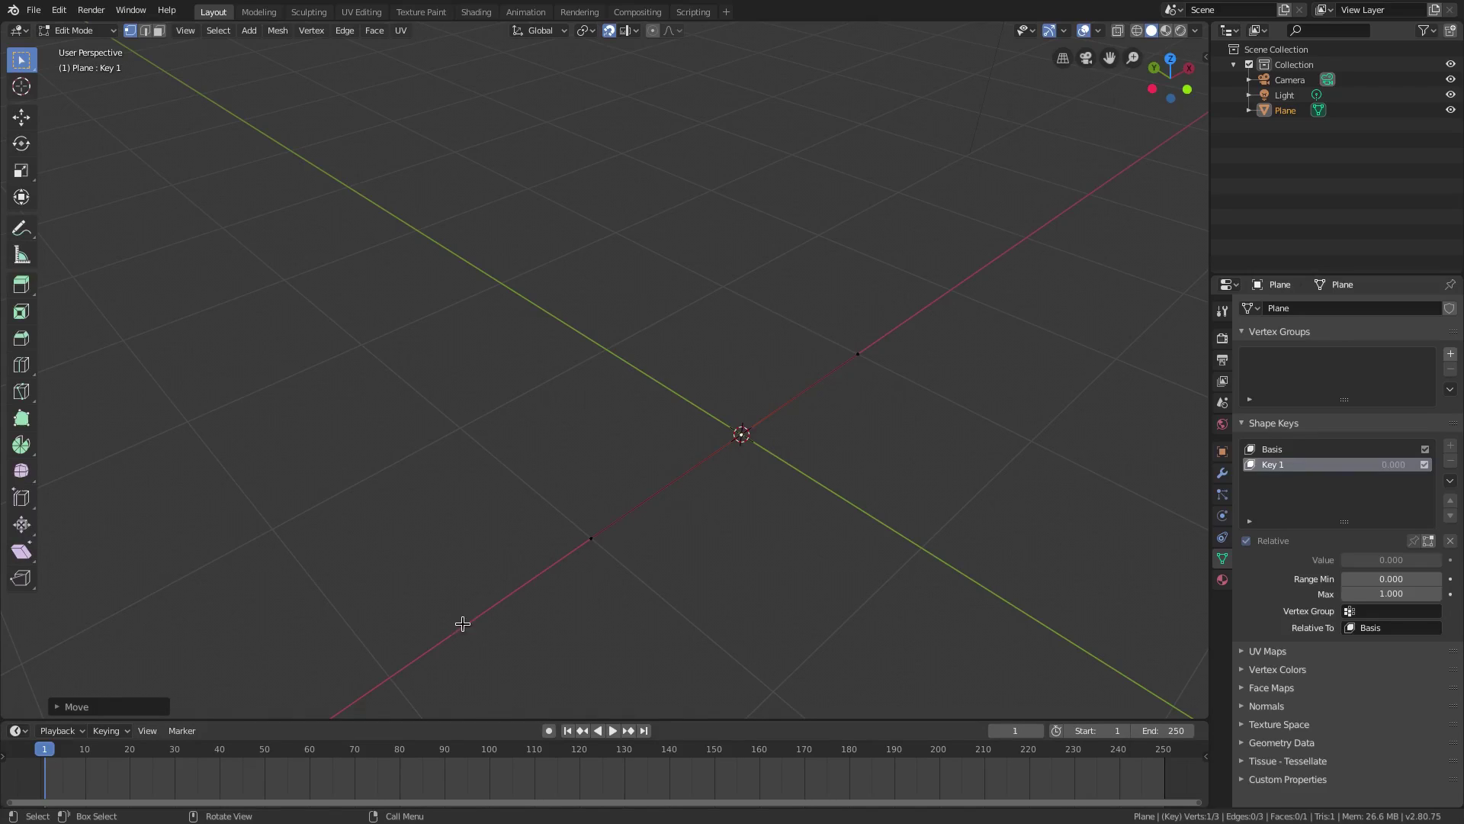
key(Tab)
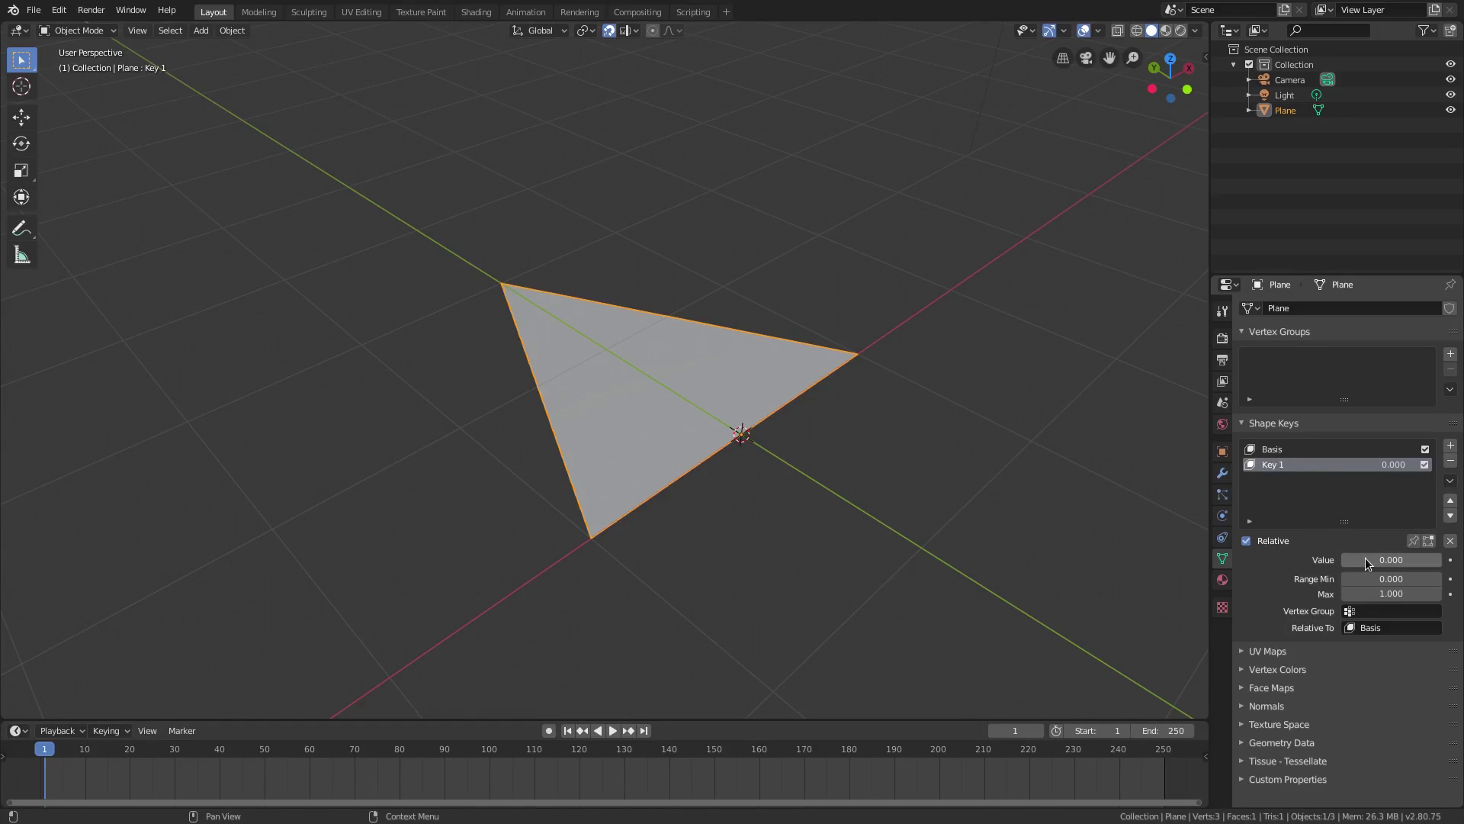
Step: Preview Key 1 at value 1 and back at 0, then hide the viewport overlays
drag(1368, 562, 1441, 561)
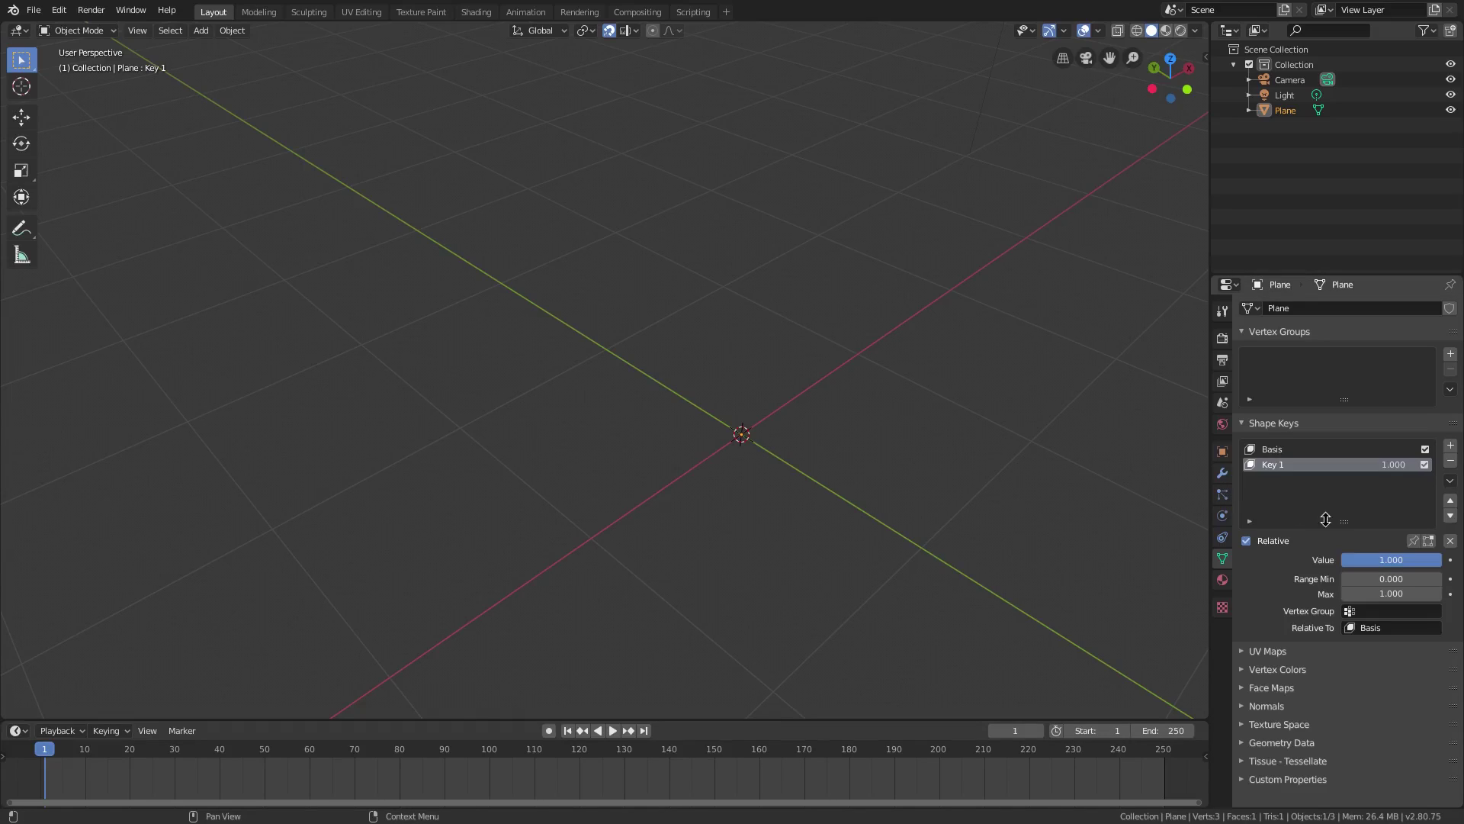
drag(1392, 561, 1344, 561)
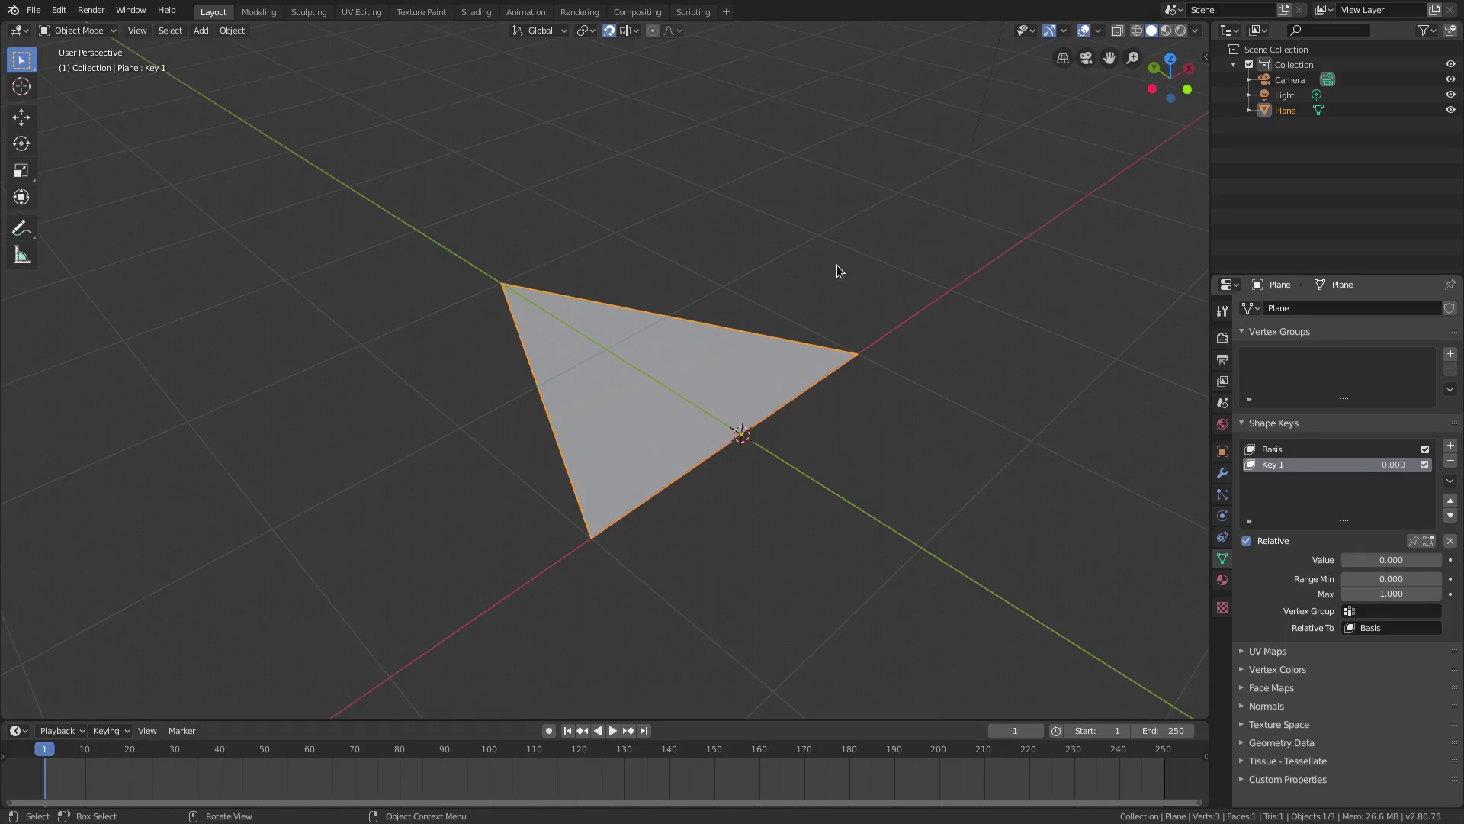
click(1086, 34)
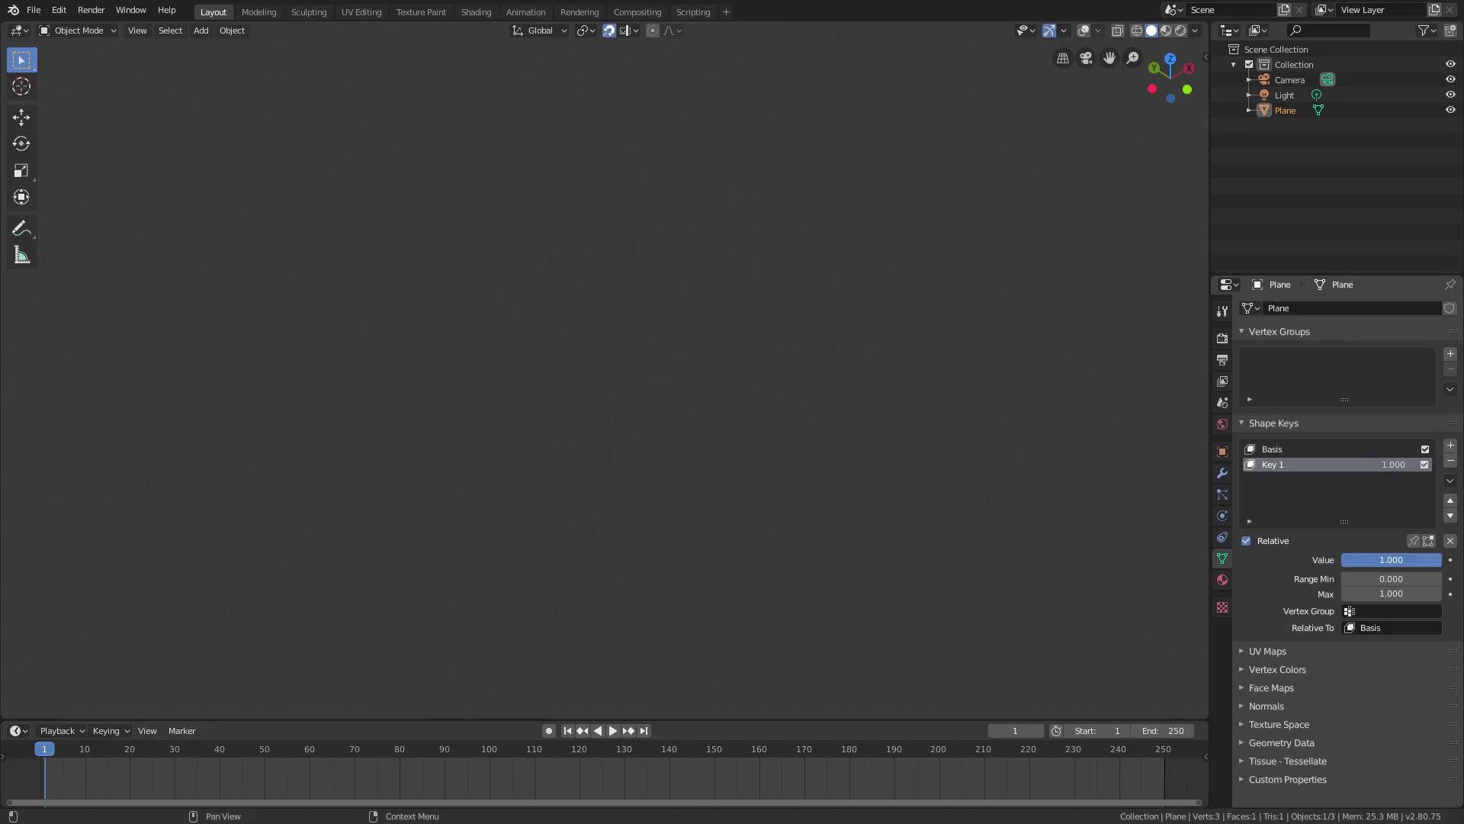
Step: Set the start frame to 0, keyframe Key 1 at 0 there, then raise it to 1.000 on frame 20
drag(1391, 559, 926, 585)
drag(464, 721, 465, 706)
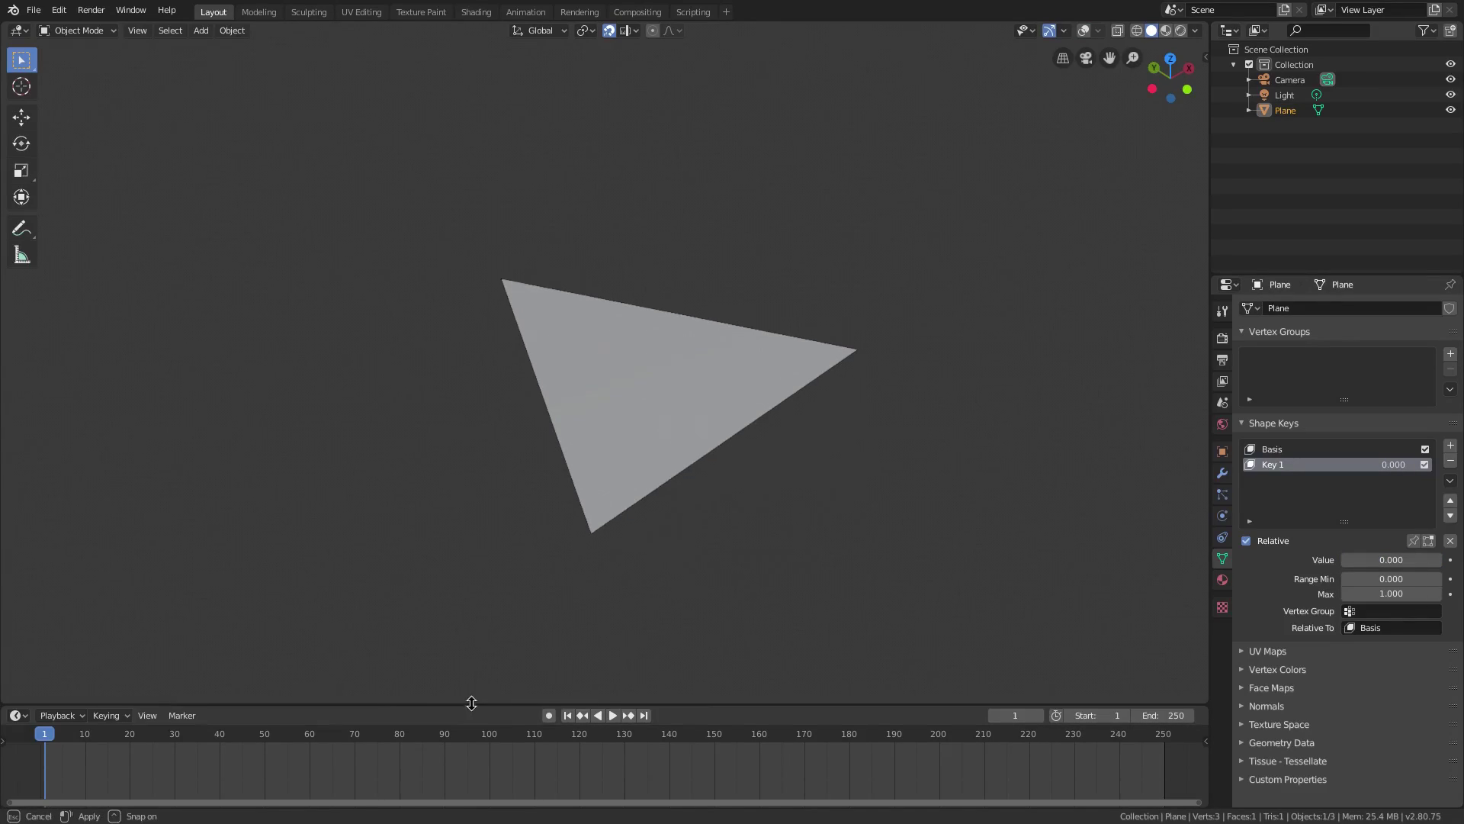
click(1069, 715)
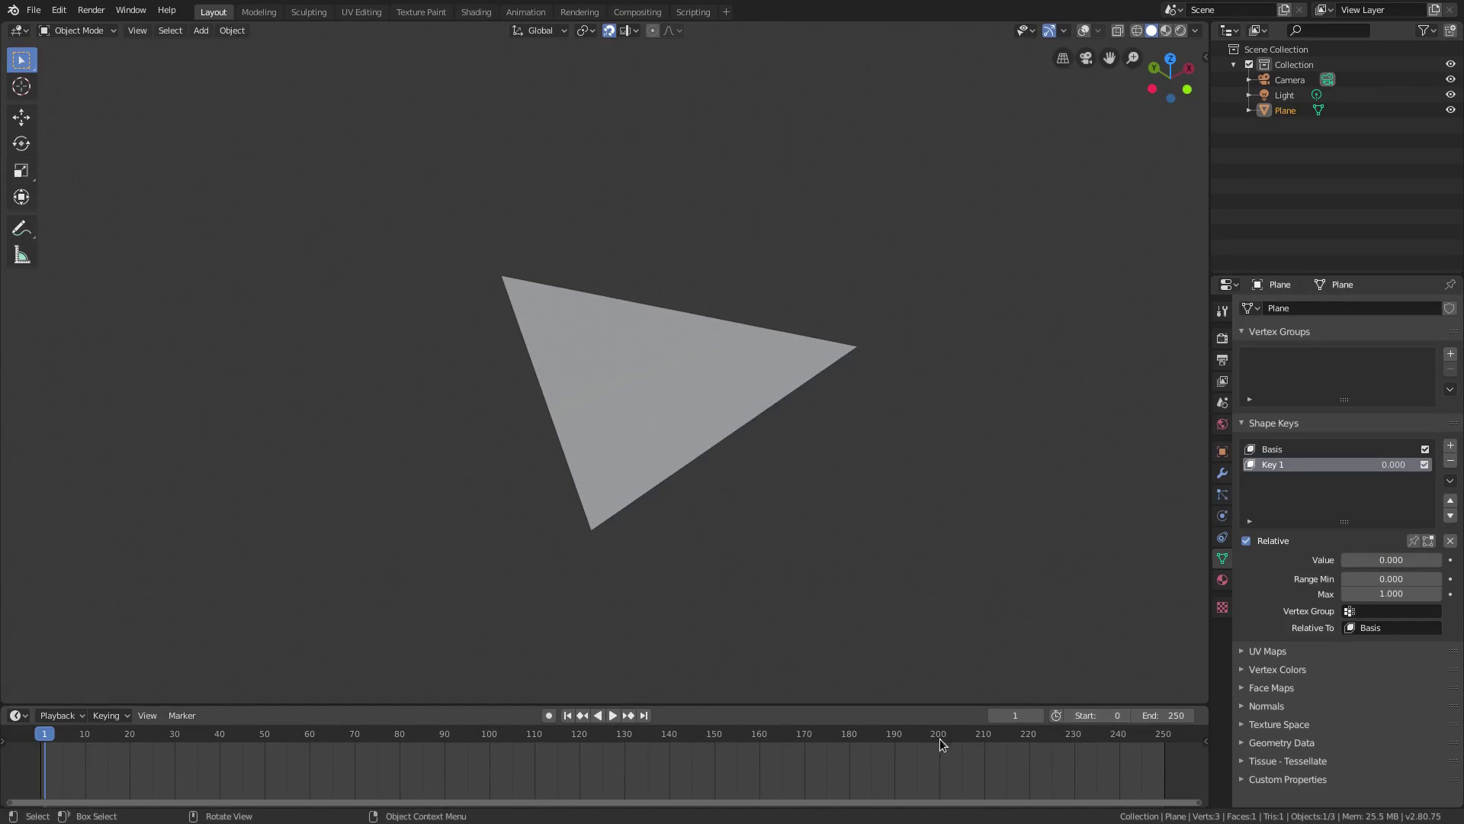
click(567, 714)
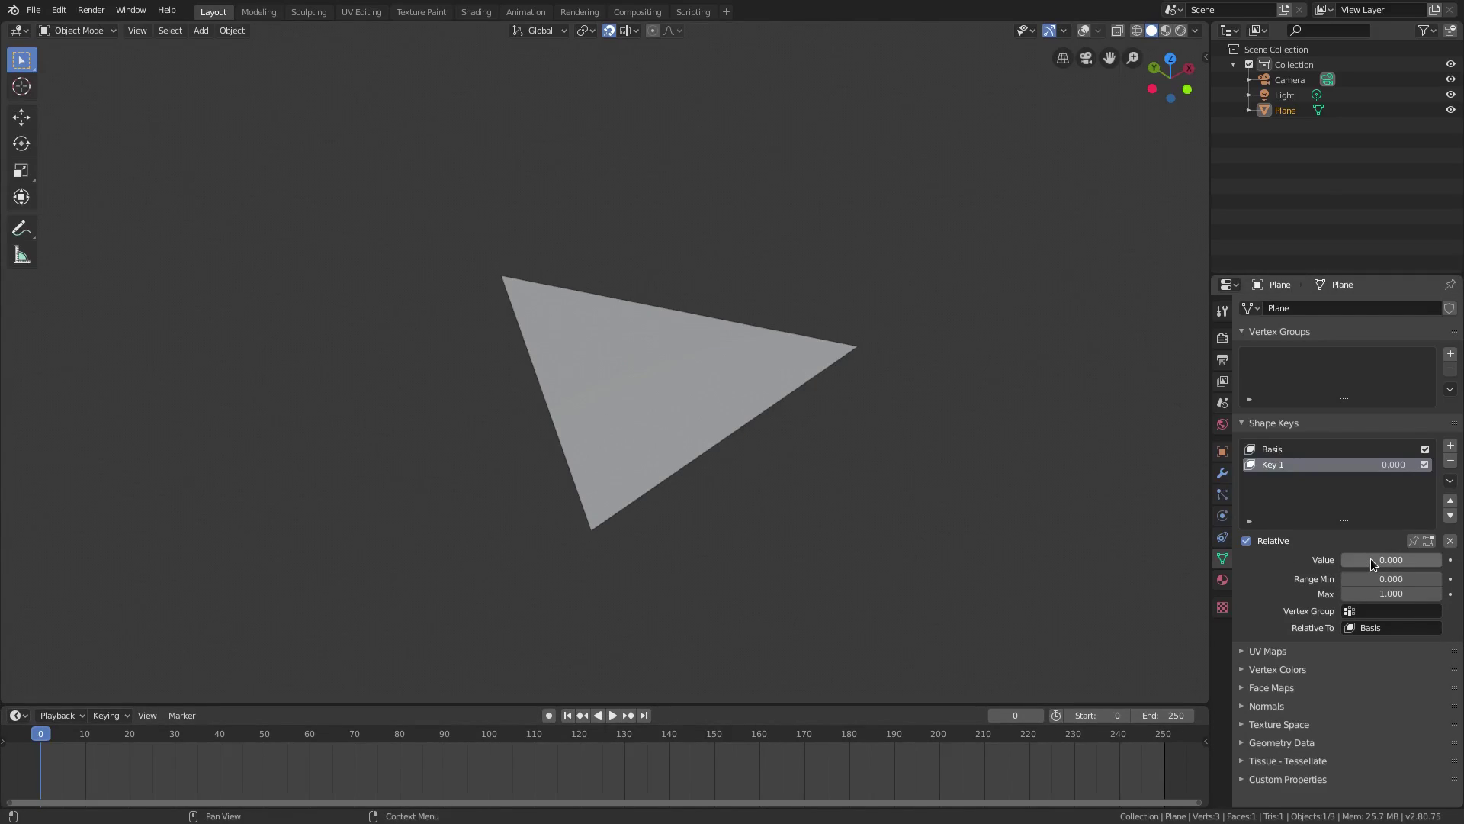
key(i)
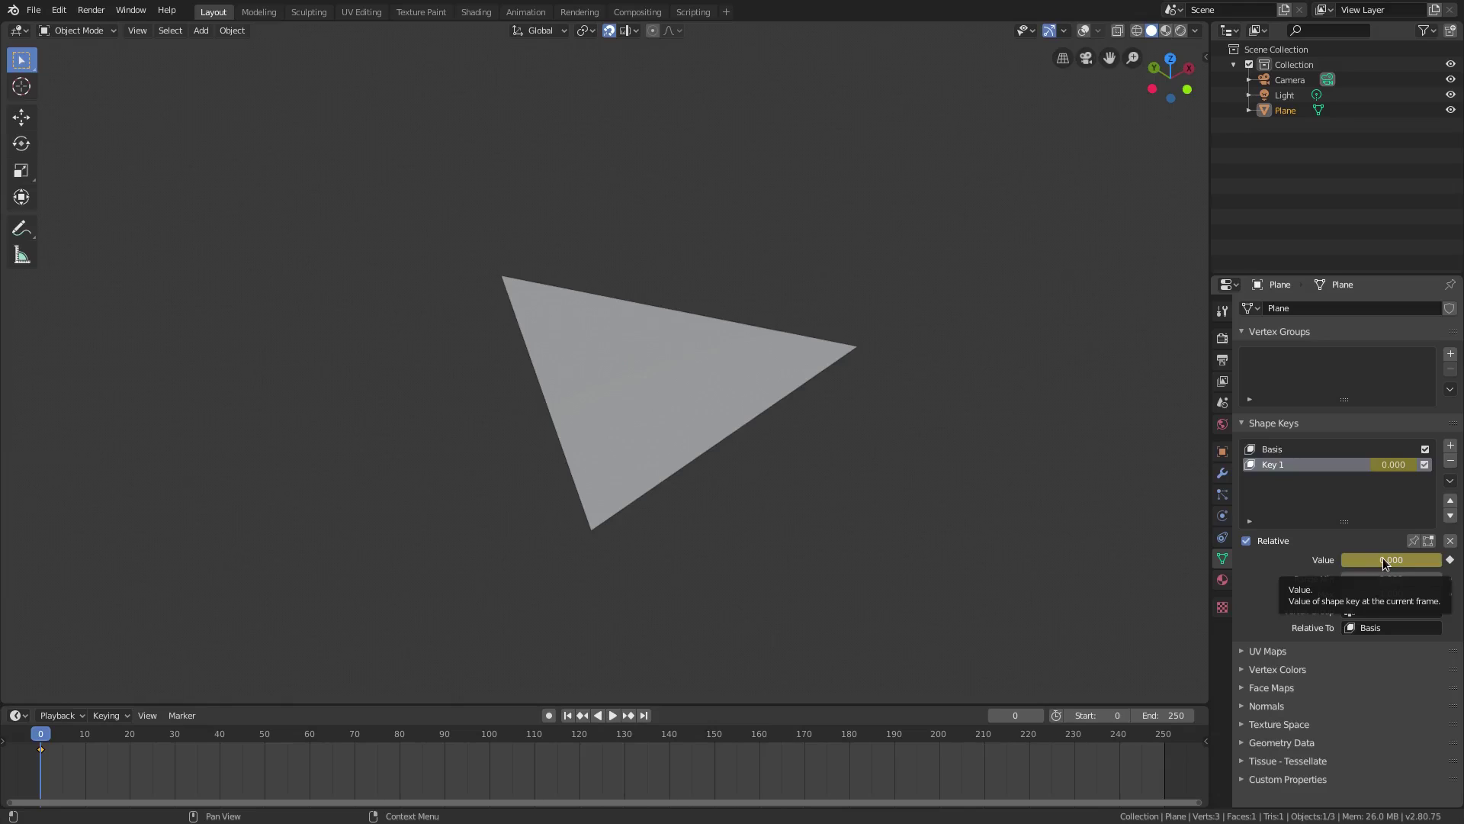
click(129, 737)
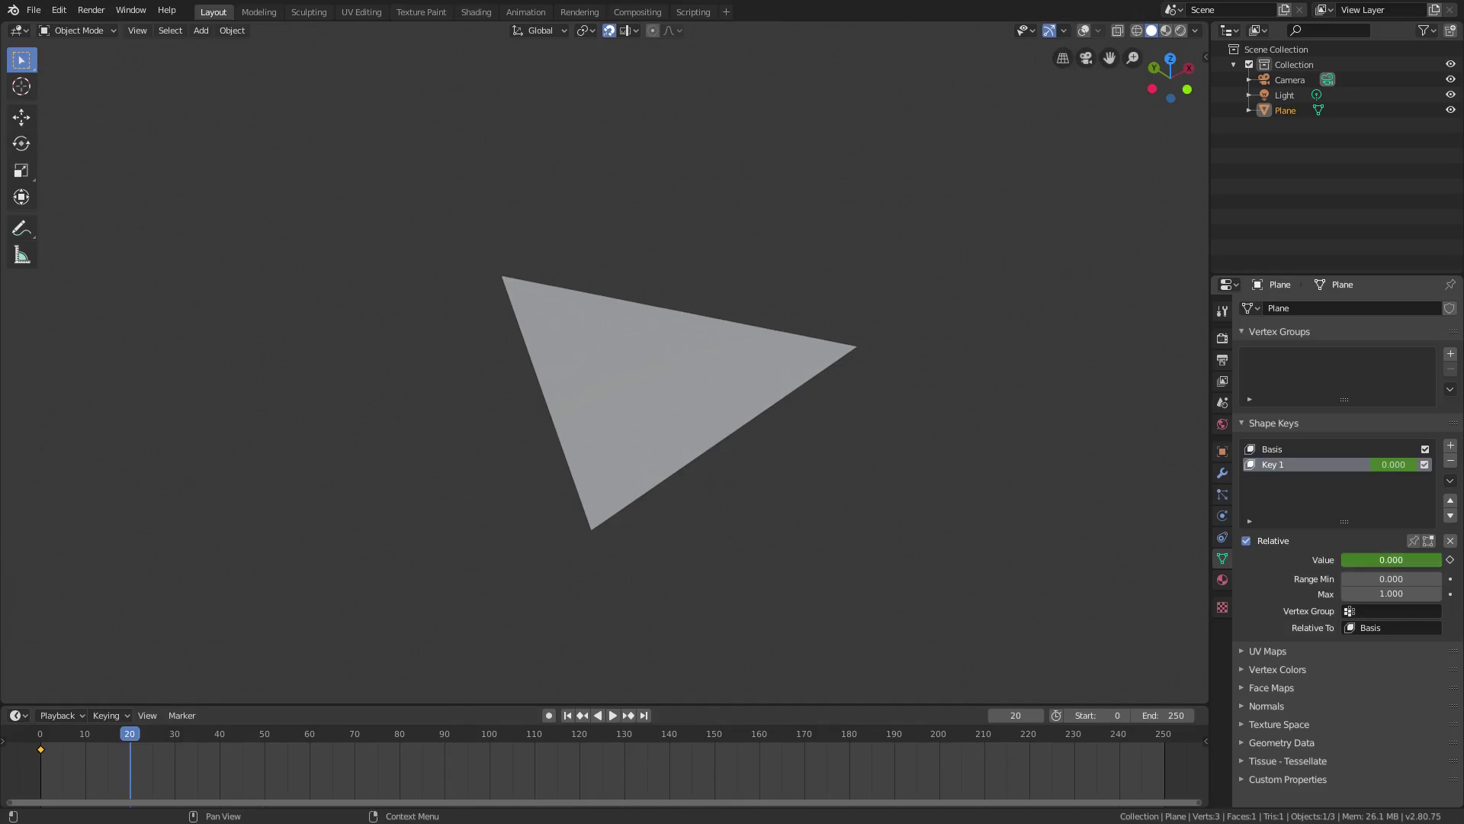
drag(1375, 560, 1444, 563)
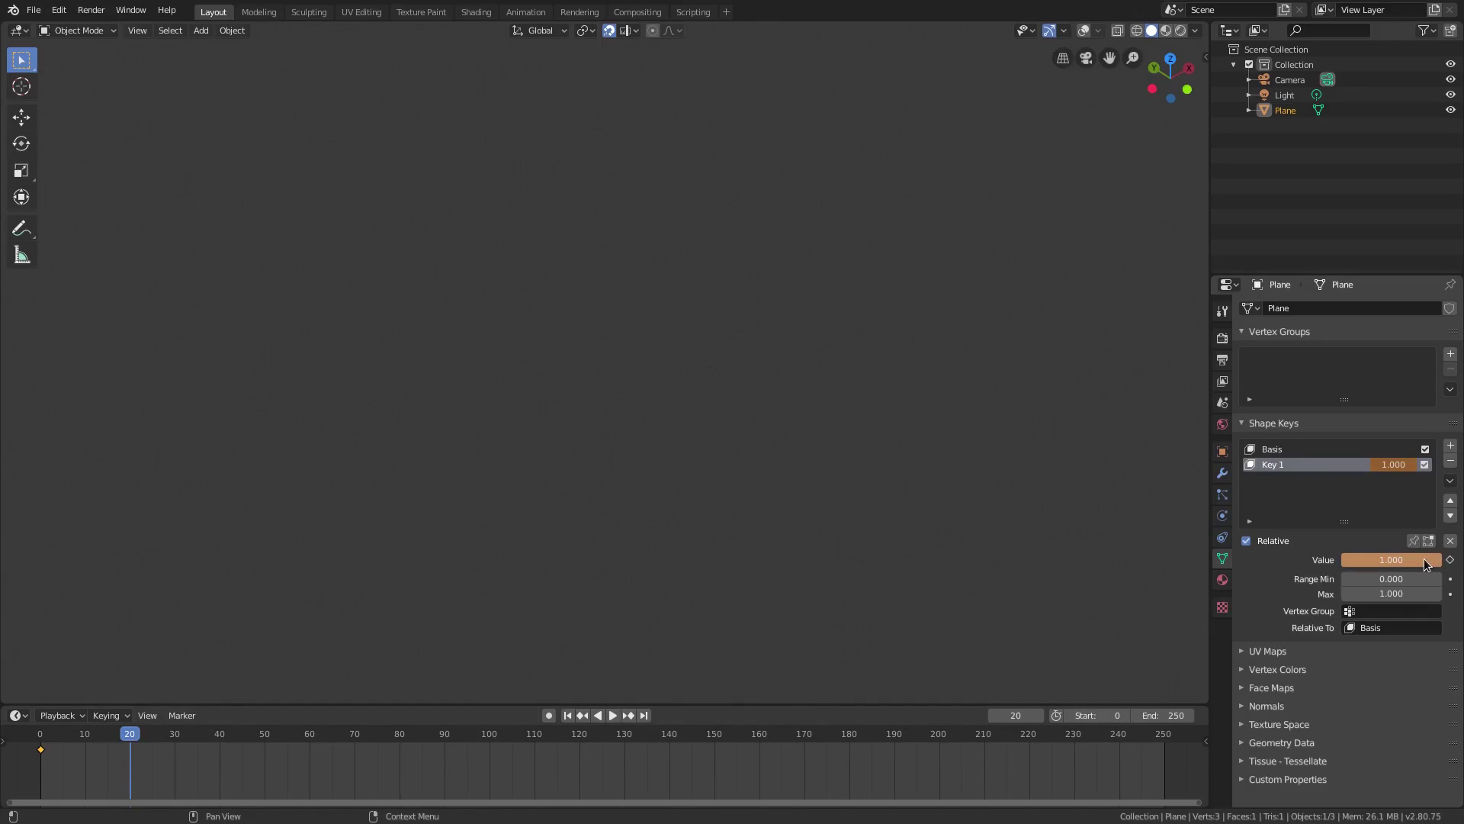
Step: Keyframe Key 1 at frame 20 and slide the keyframes to frames 0 and 20
key(i)
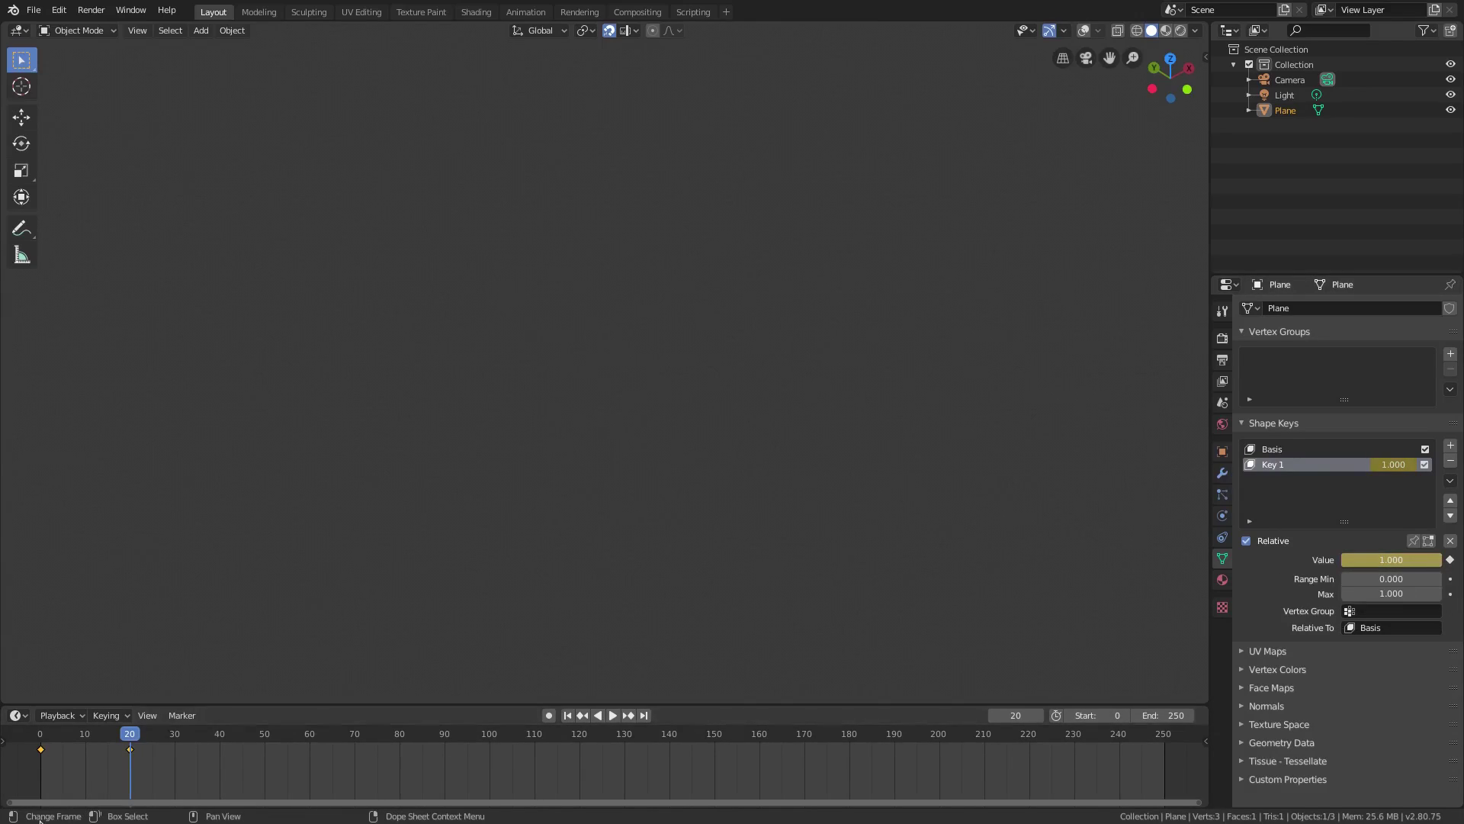
drag(53, 745, 119, 749)
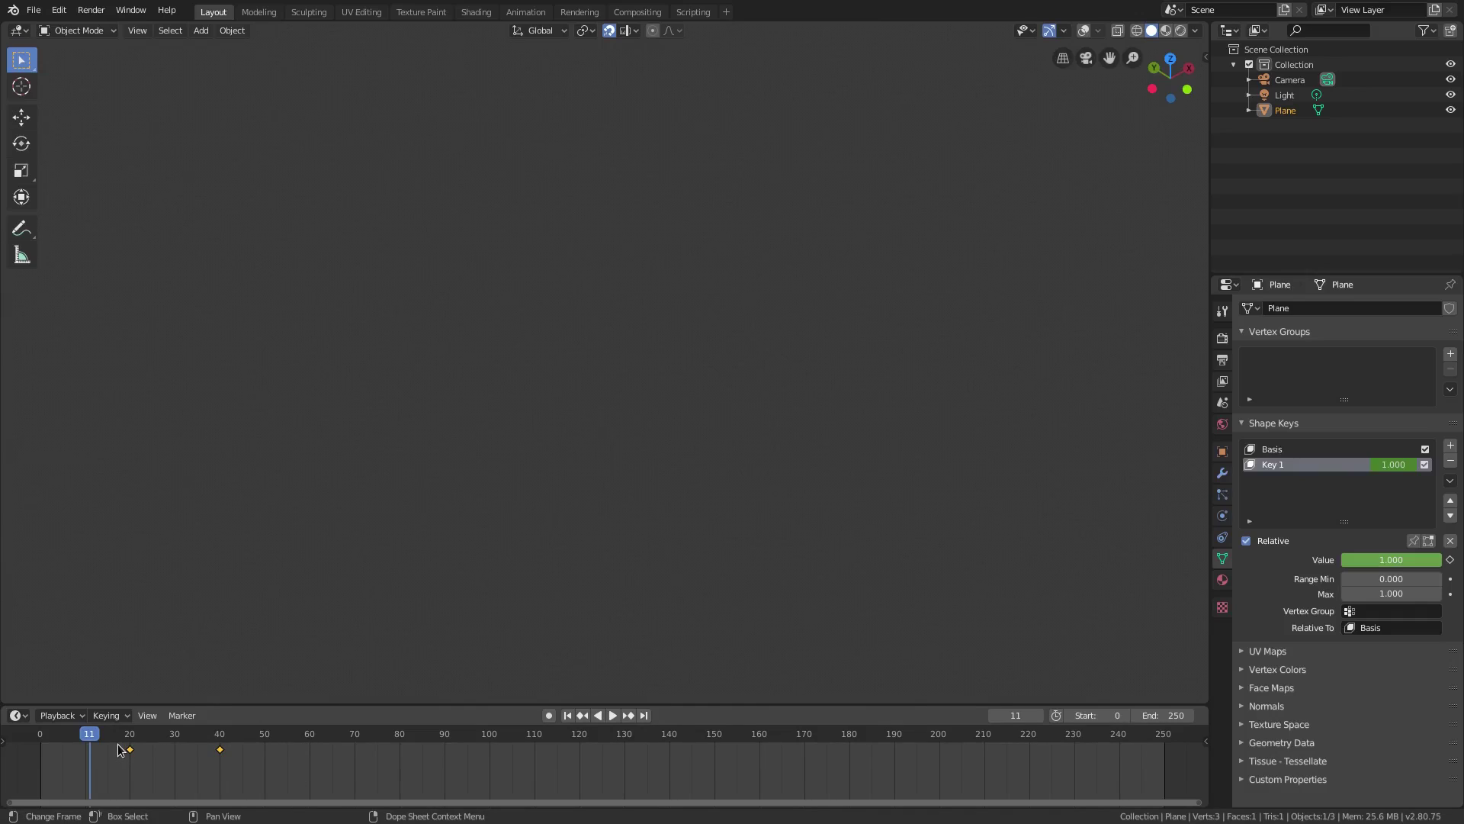
key(g)
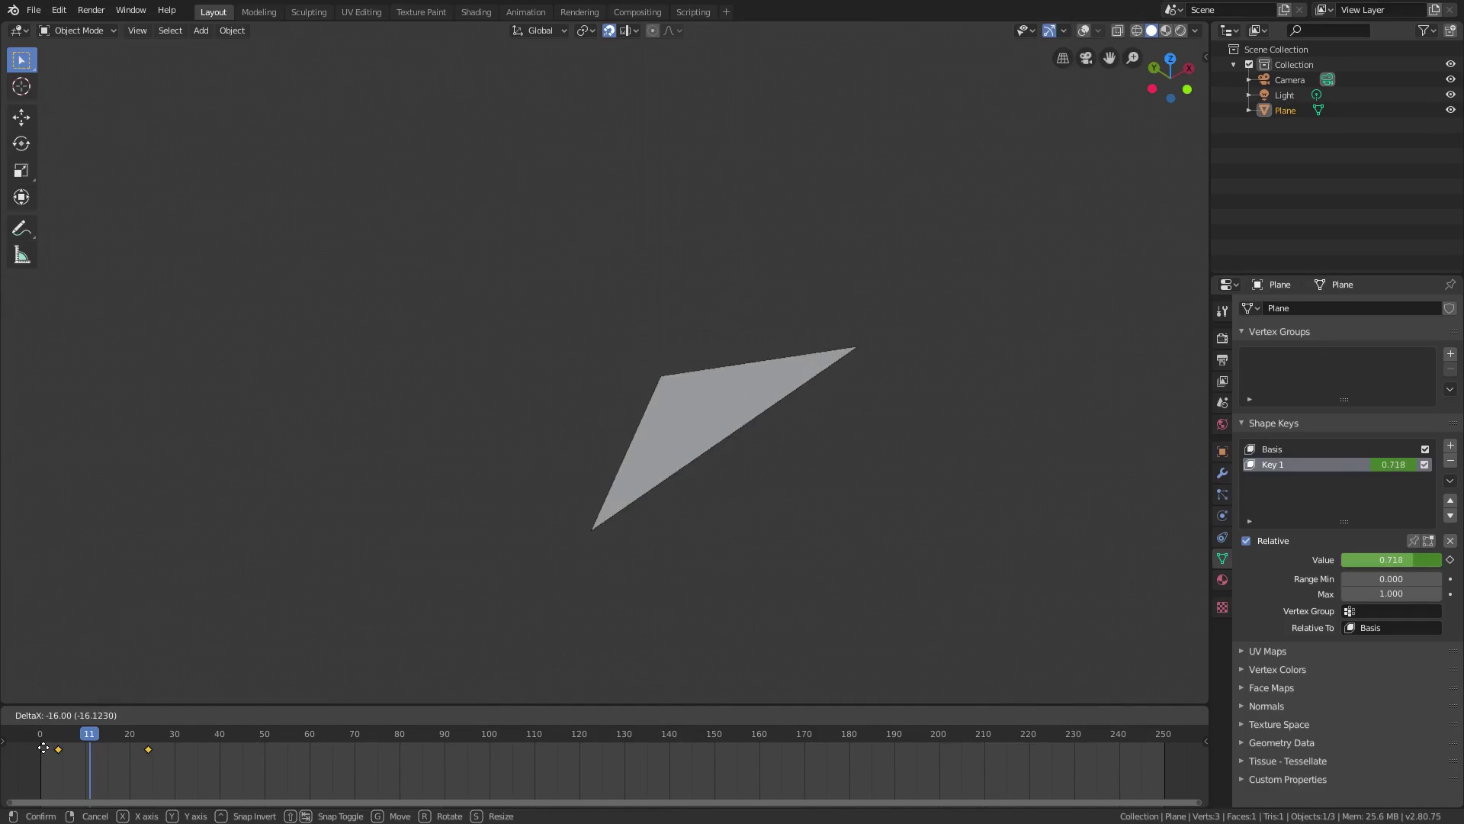
click(48, 750)
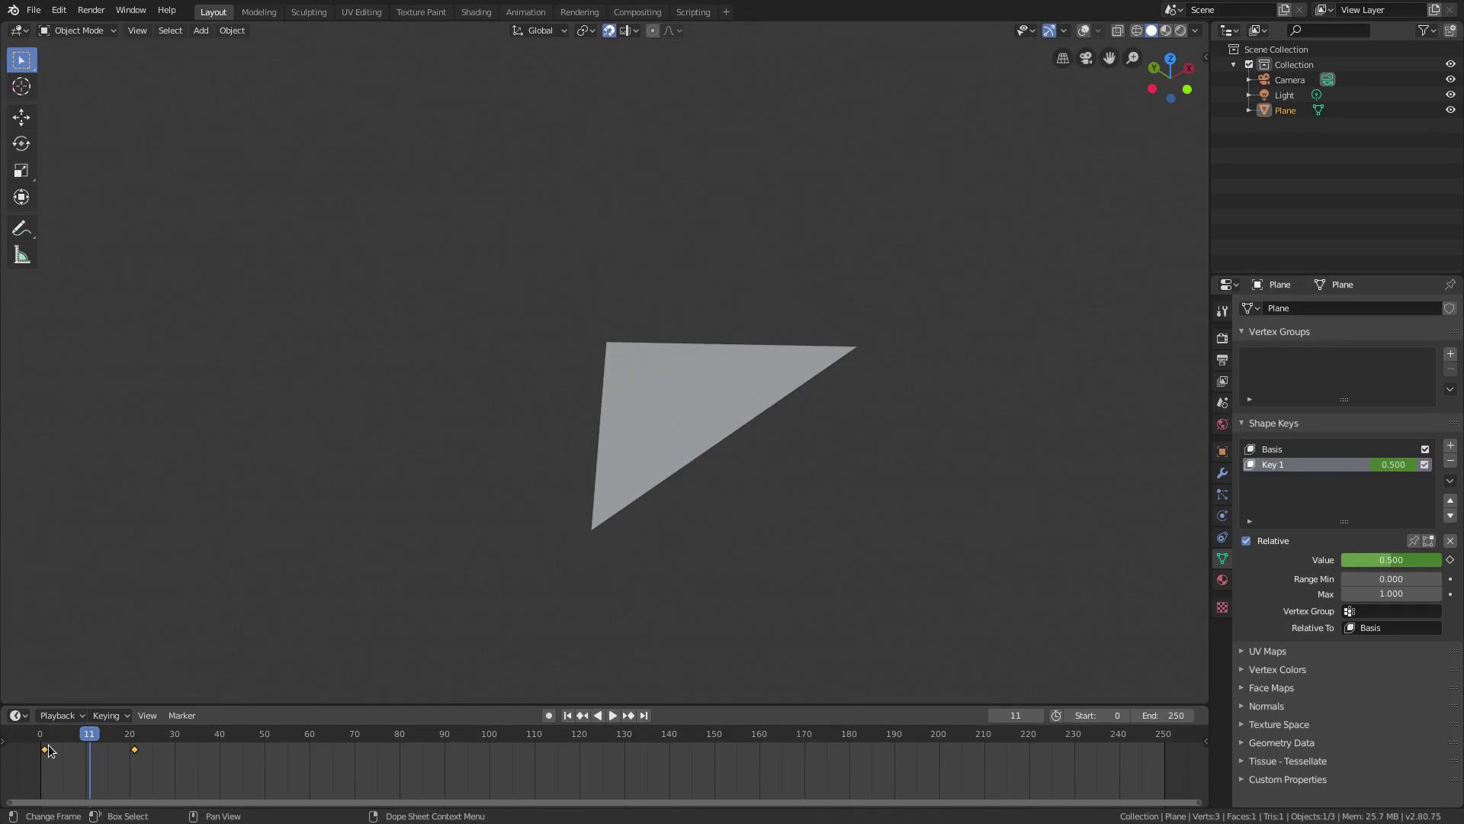
key(g)
click(264, 786)
Step: Play the animation from frame 0 to check the triangle growing in, then stop it
key(shift+Left)
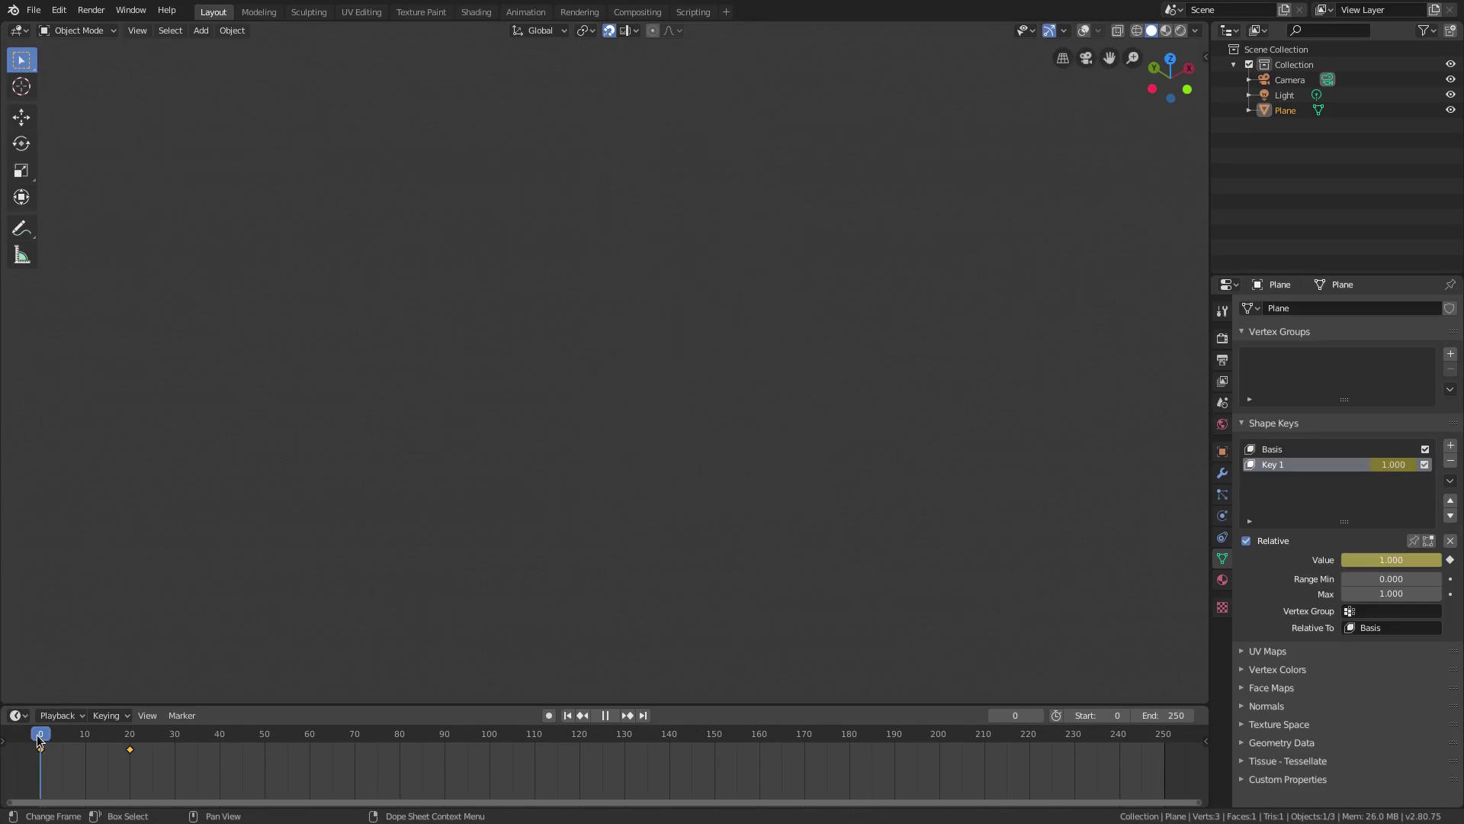
click(613, 717)
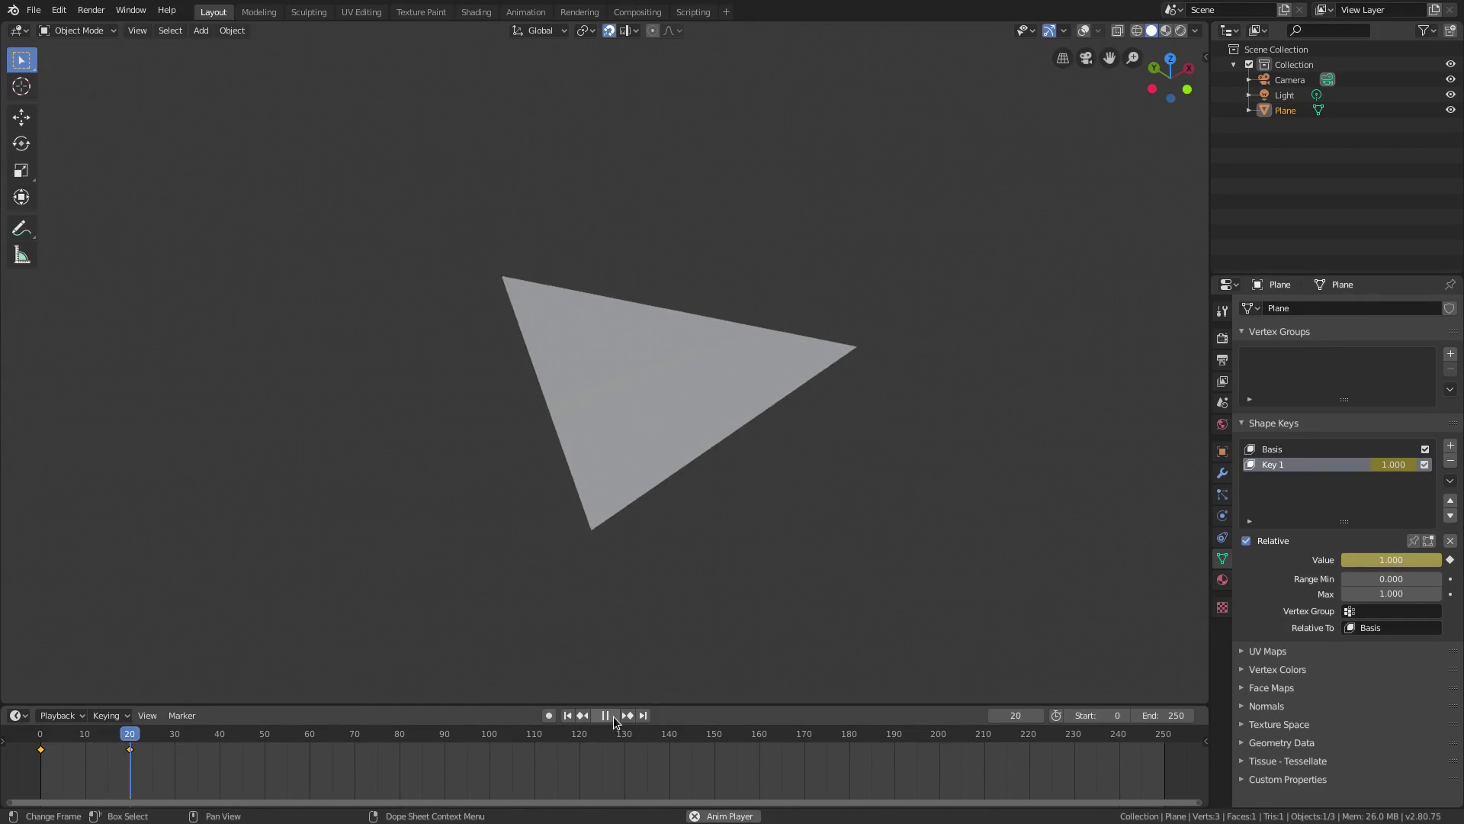
click(568, 715)
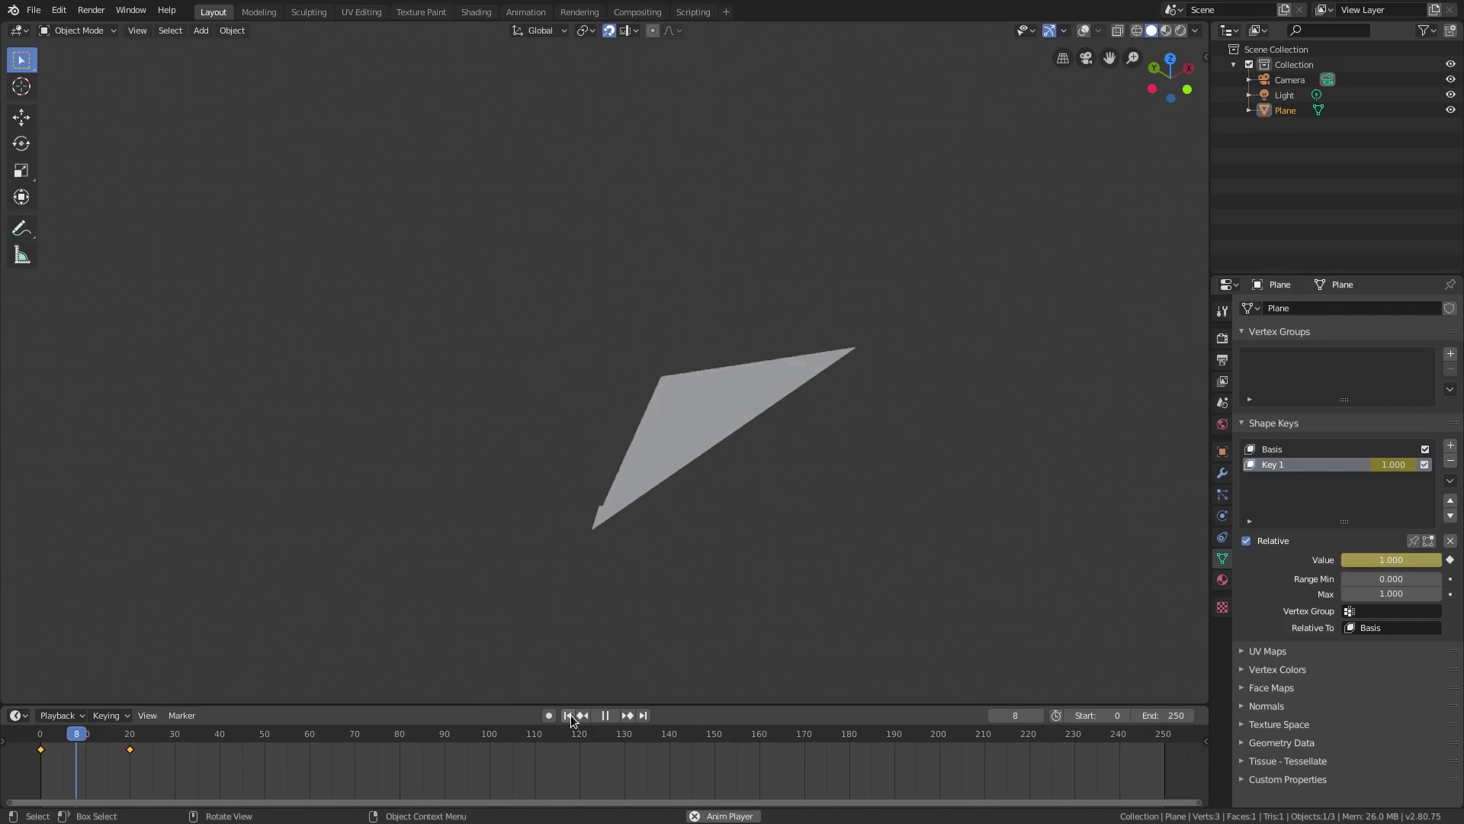
click(568, 716)
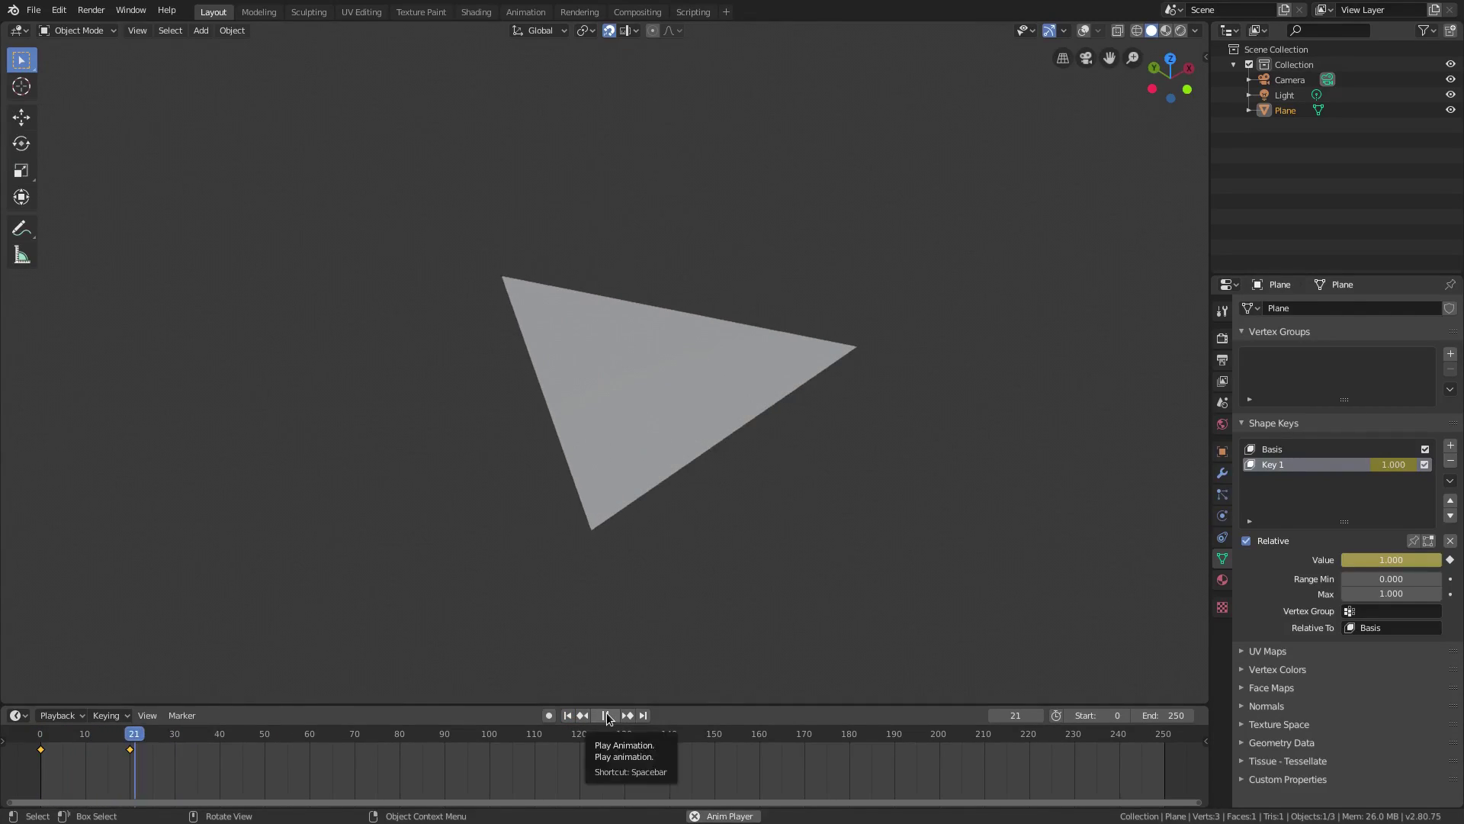
click(605, 716)
click(1223, 338)
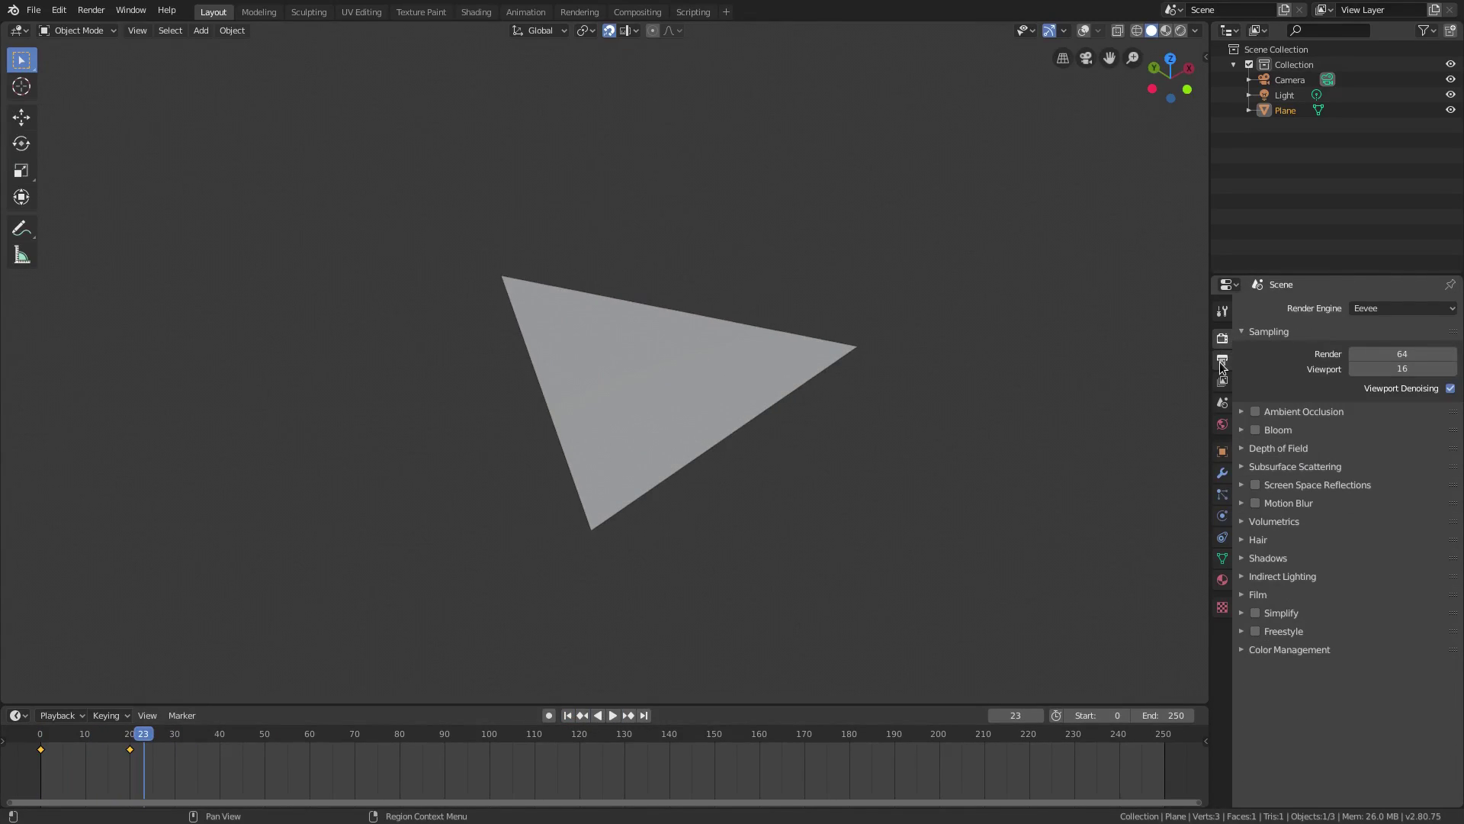
Step: Change the scene frame rate to 60 fps in Output properties
click(1222, 362)
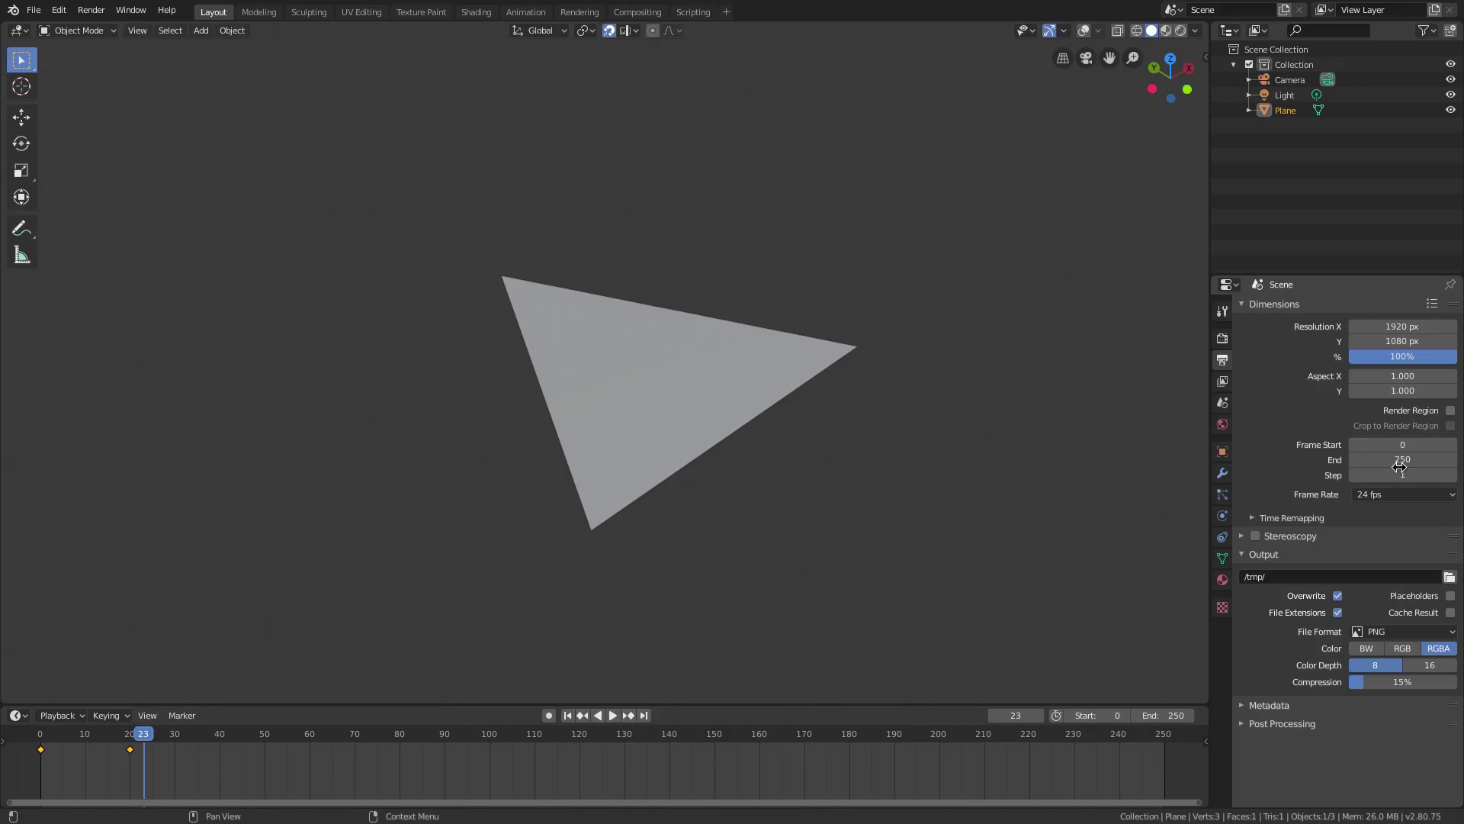
click(1385, 494)
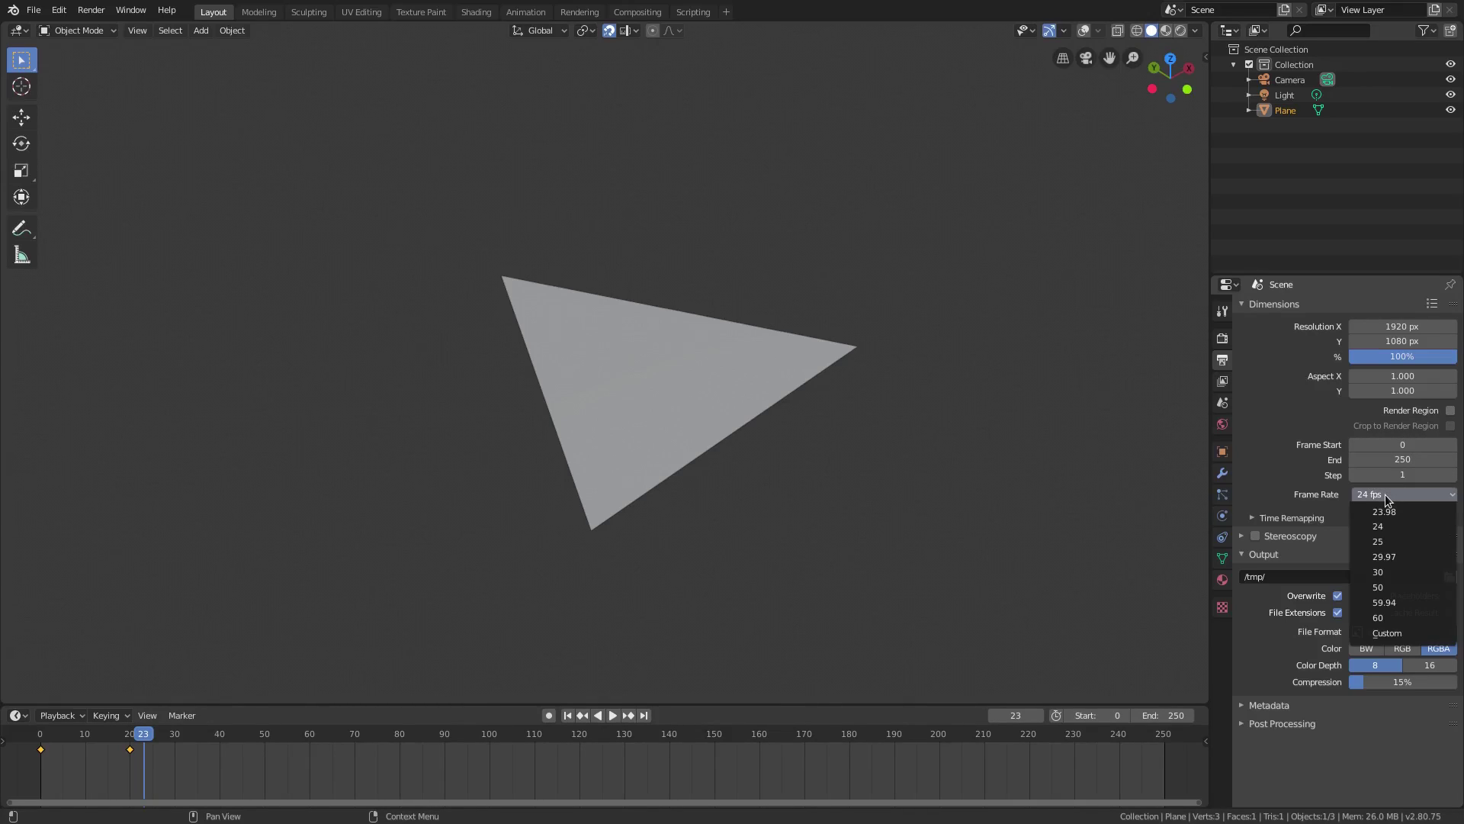
click(1398, 624)
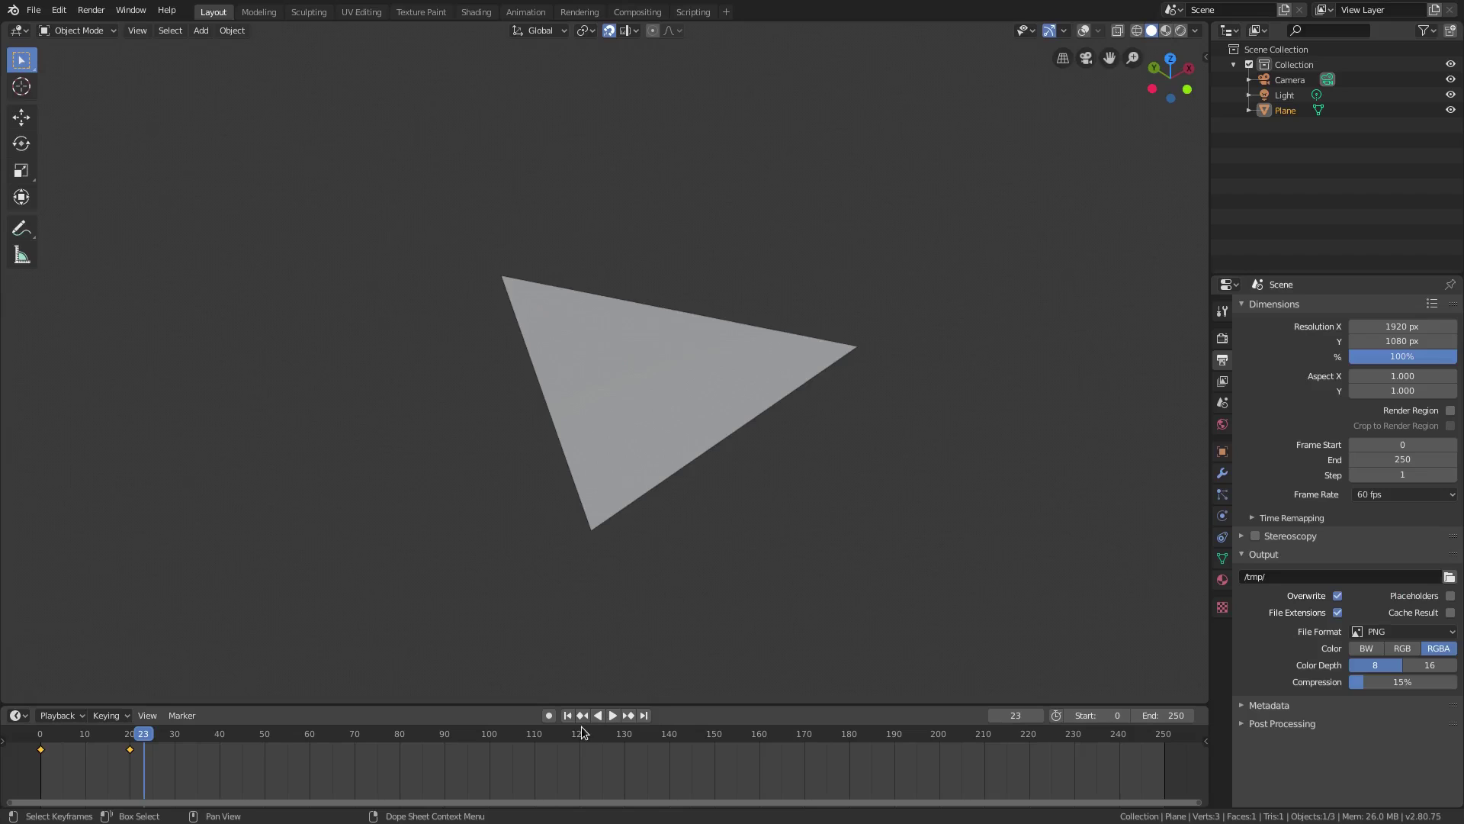
Step: Replay the animation from frame 0 several times at 60 fps, then stop playback
click(578, 717)
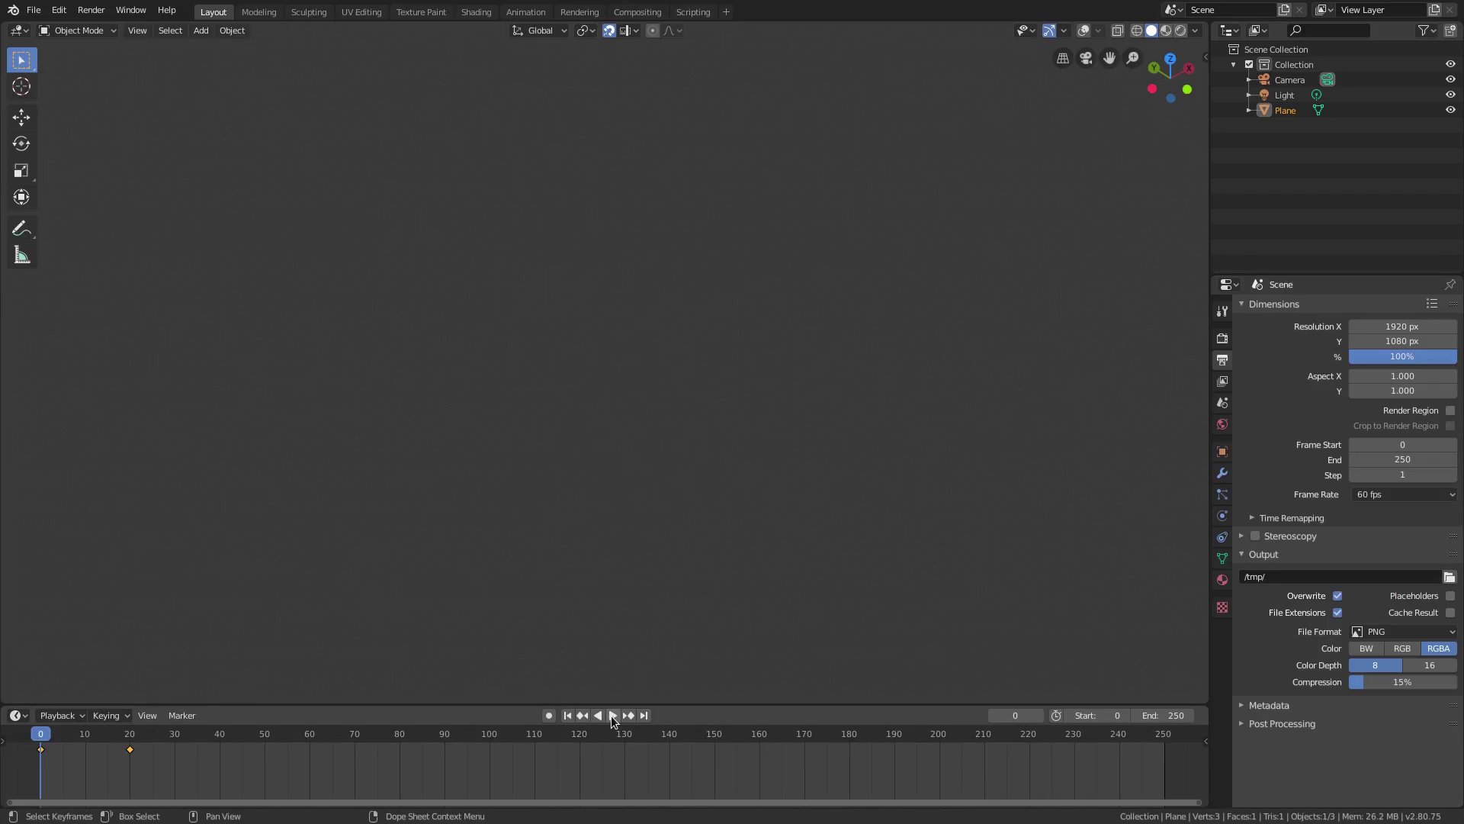
click(612, 715)
click(569, 717)
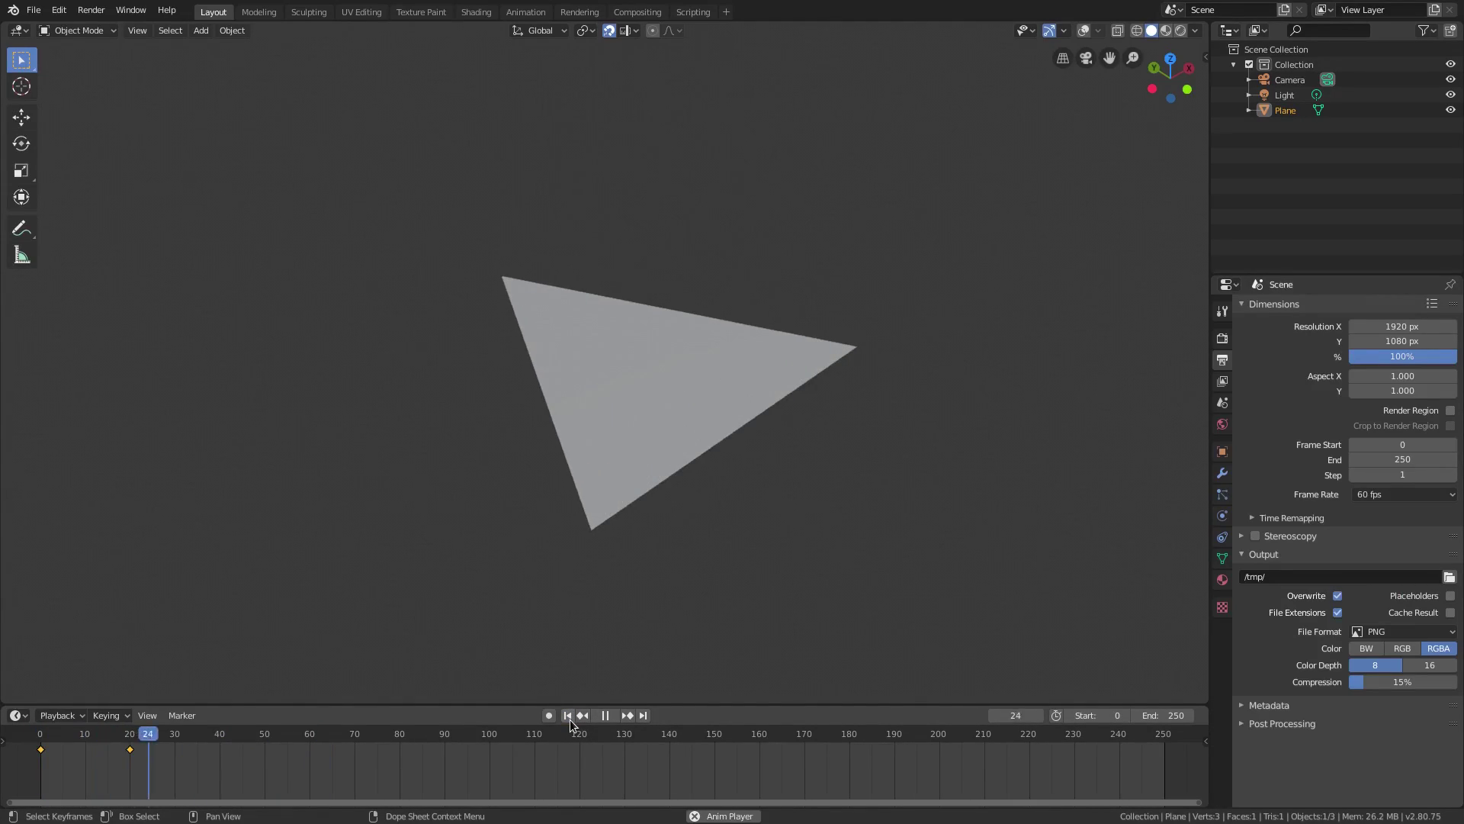
click(569, 717)
click(569, 717)
click(570, 716)
click(604, 717)
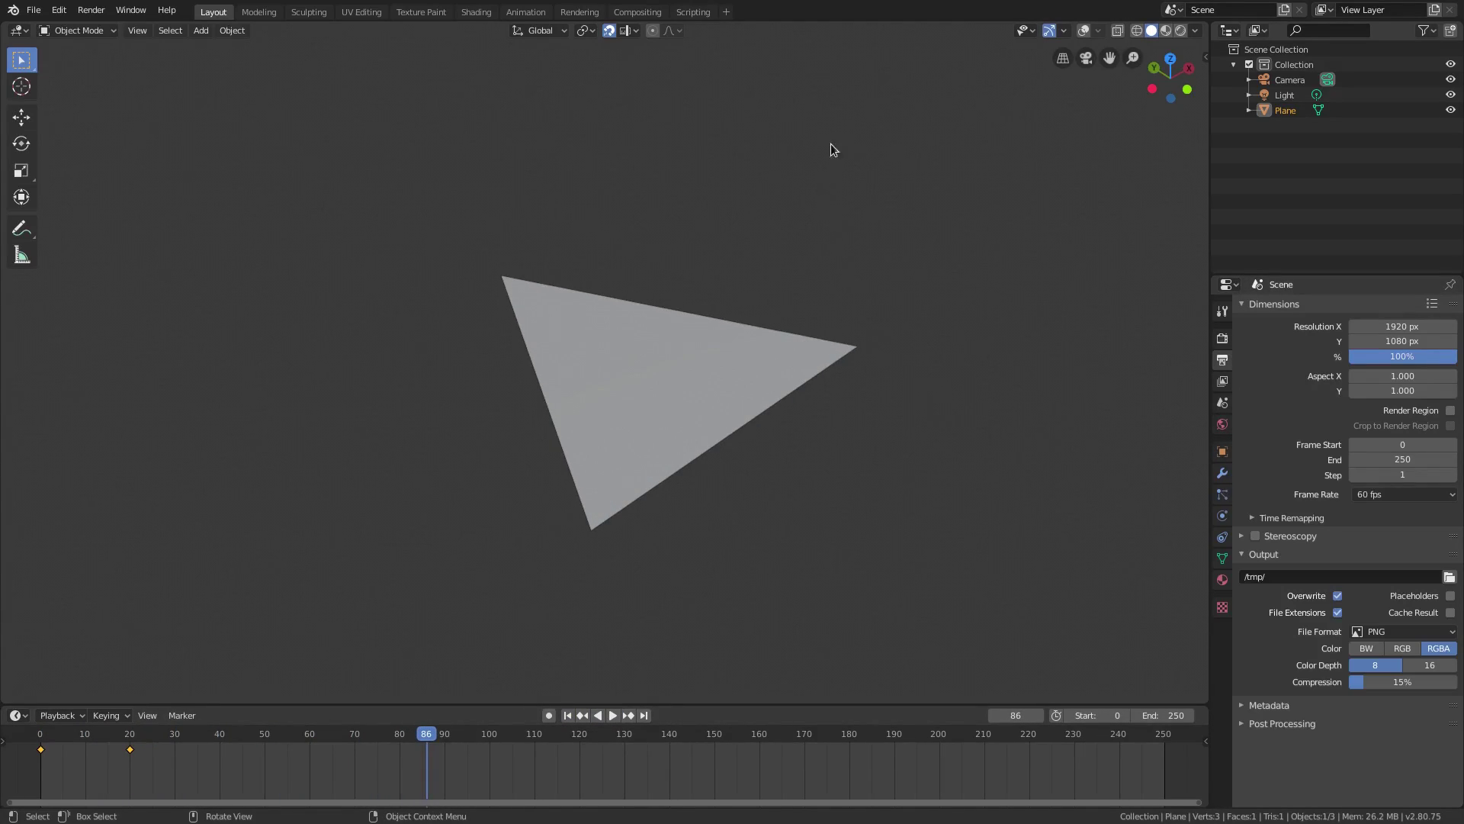
Step: Turn overlays back on and go to frame 20 where the triangle is full size
click(1083, 31)
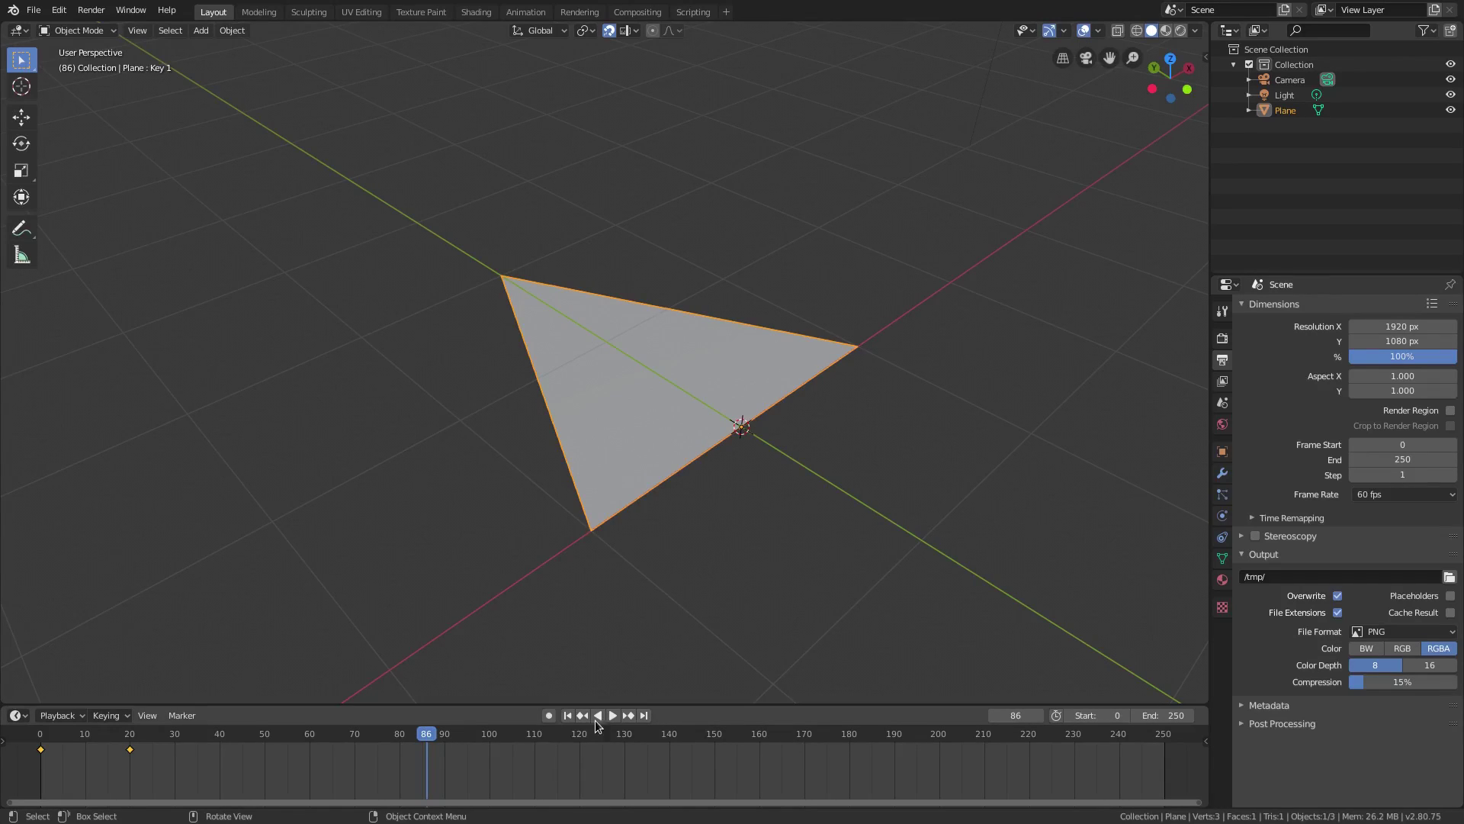
click(569, 716)
middle_drag(662, 535, 789, 542)
click(131, 737)
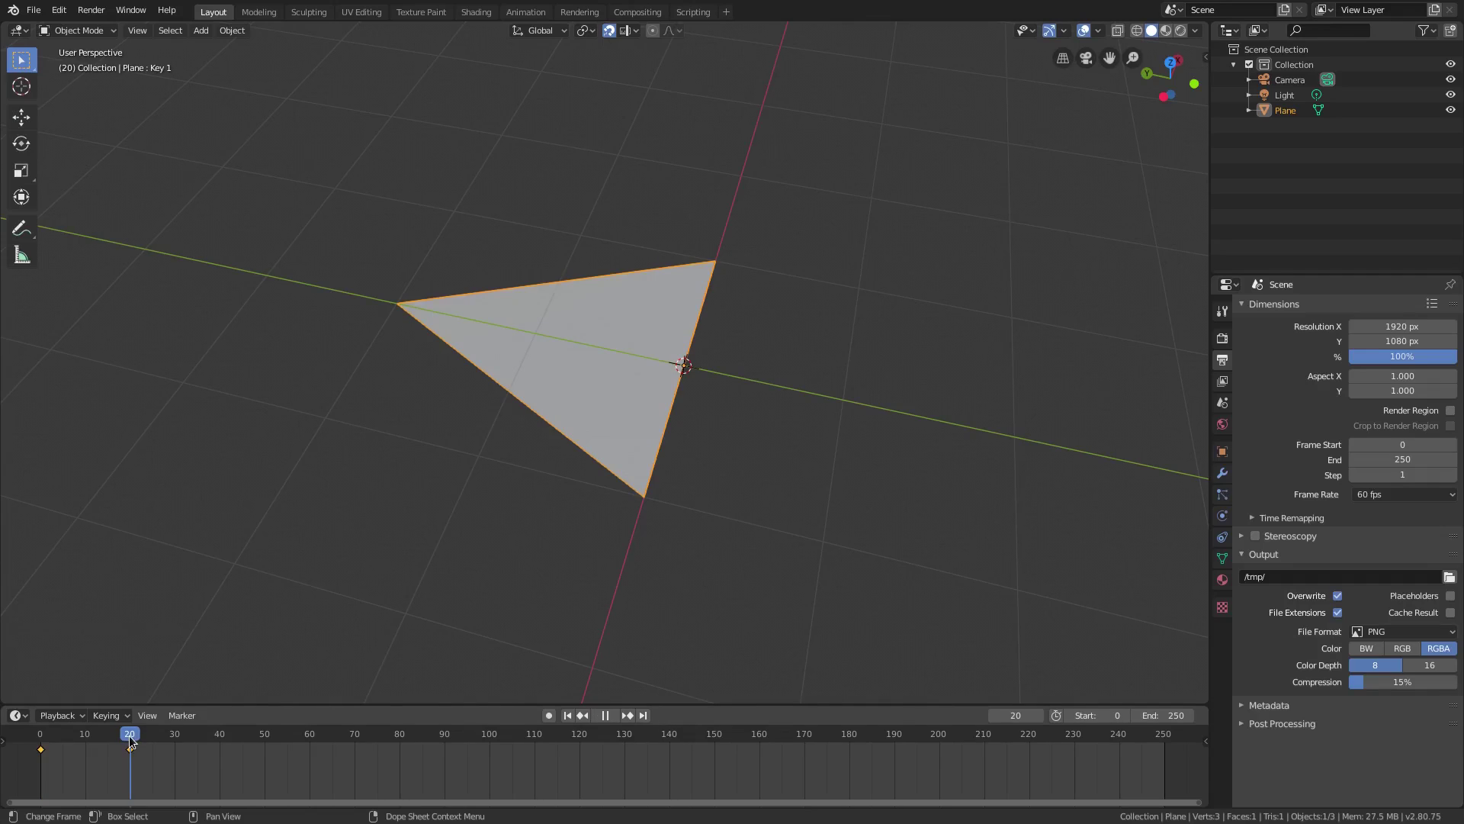
middle_drag(671, 526, 680, 418)
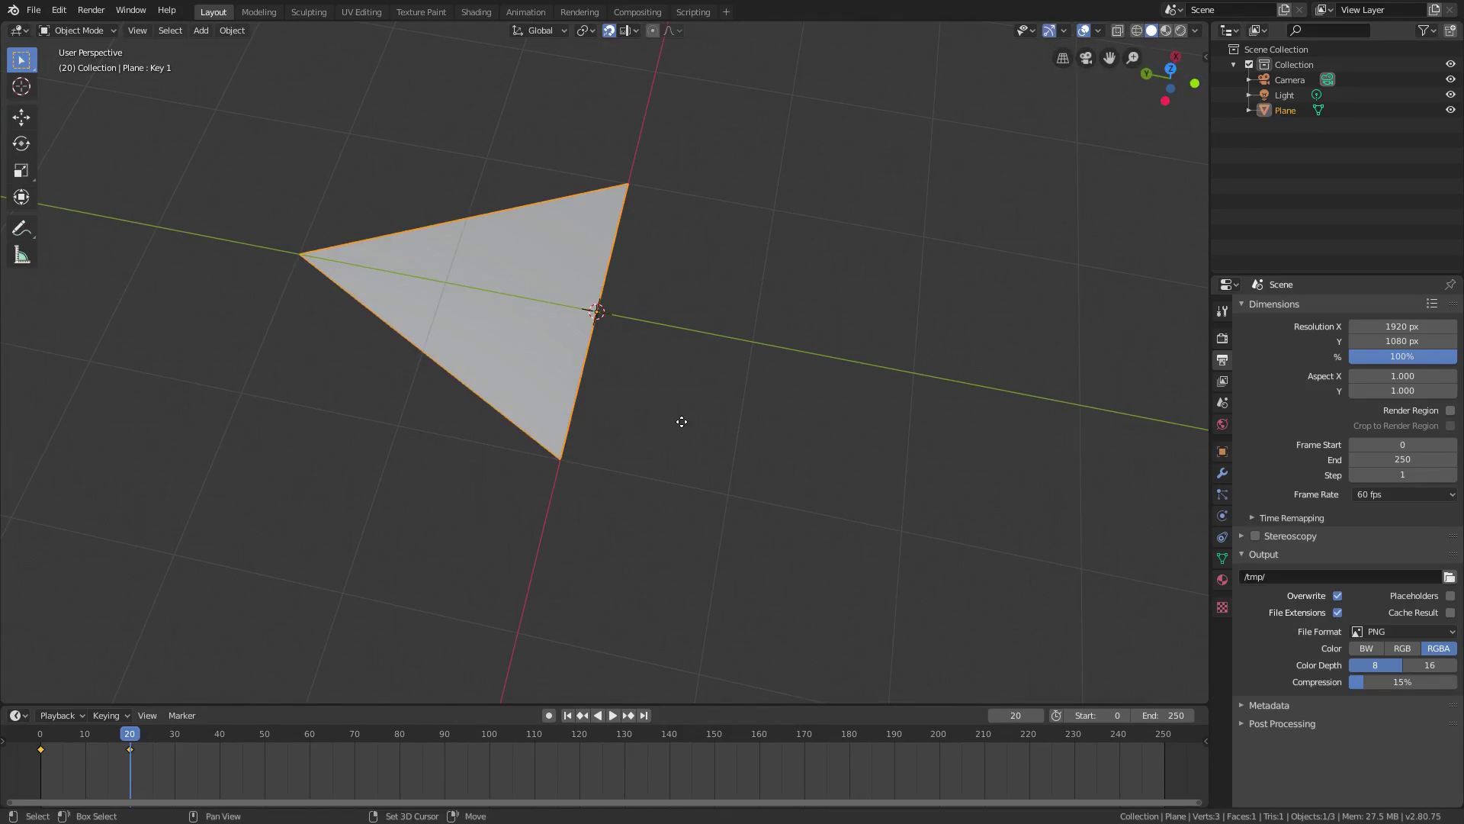
Step: Duplicate the triangle as Plane.001 and shift copy and original left so their edges meet the centre axis
key(shift+d)
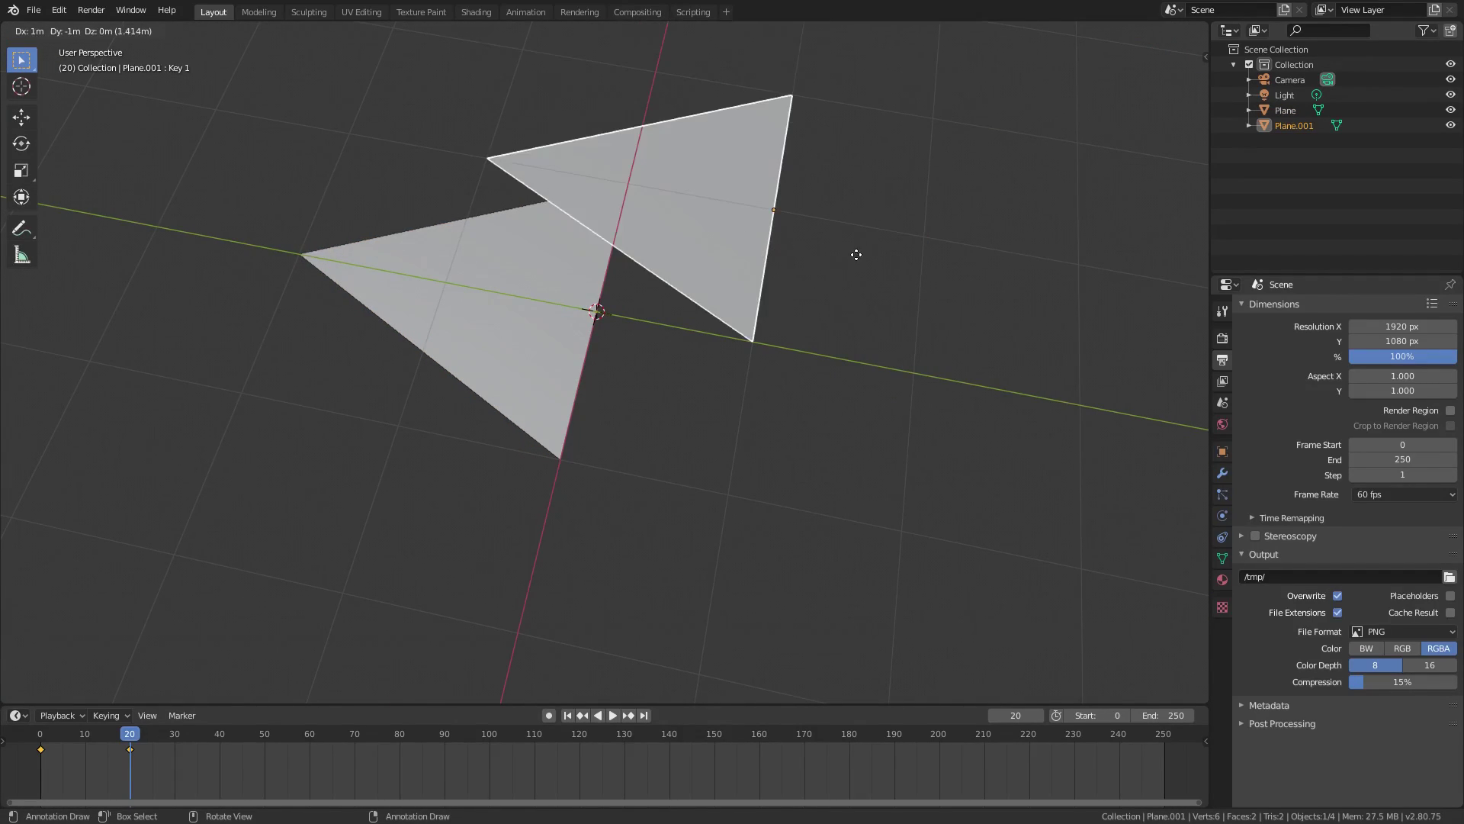
click(856, 263)
middle_drag(855, 263, 740, 323)
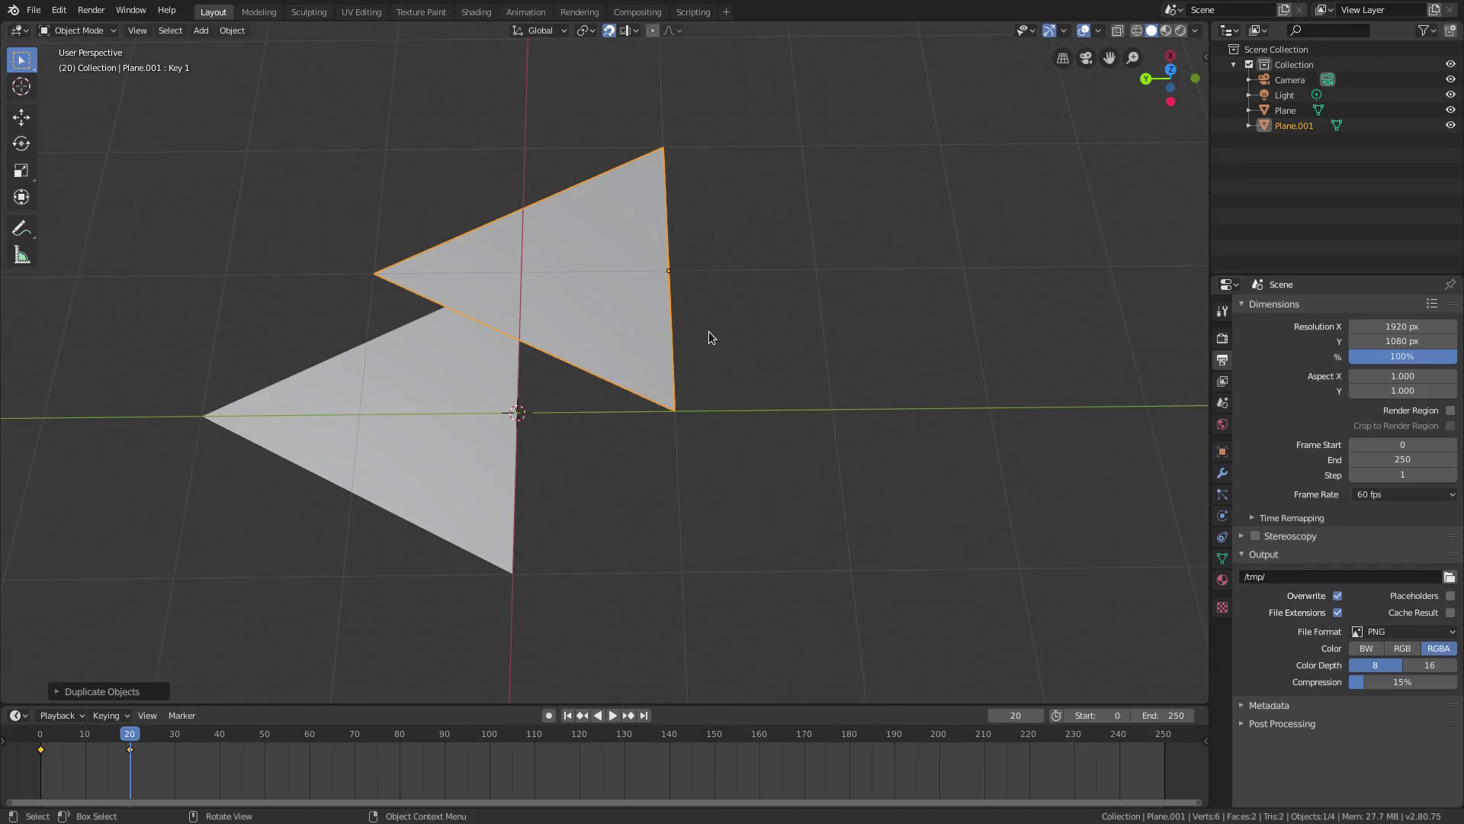
key(g)
click(605, 323)
shift+middle_drag(604, 324, 694, 259)
click(575, 374)
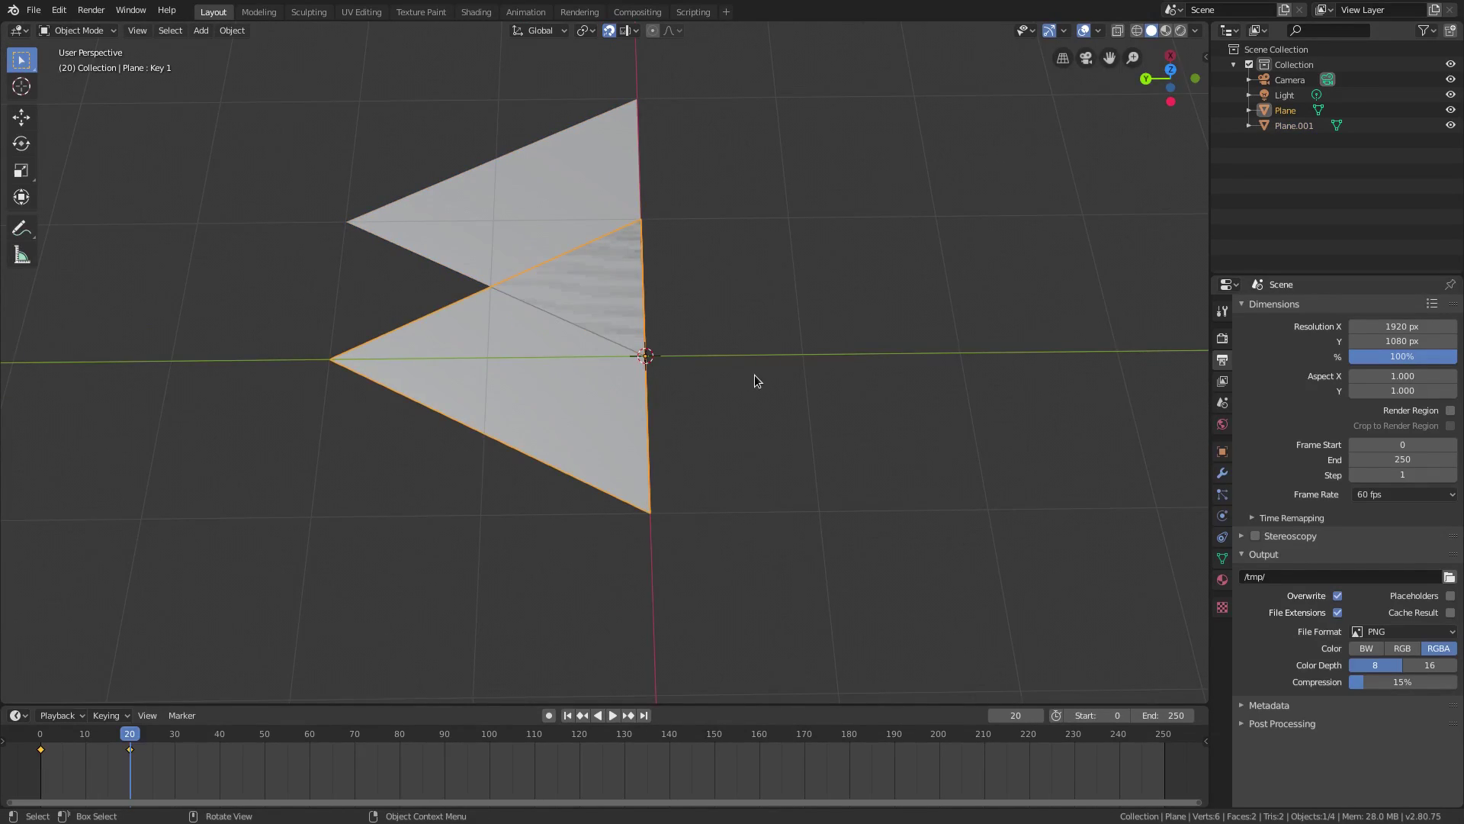
key(g)
click(592, 375)
Step: Try rotating the copy -90° about Z, then undo the rotation
click(603, 270)
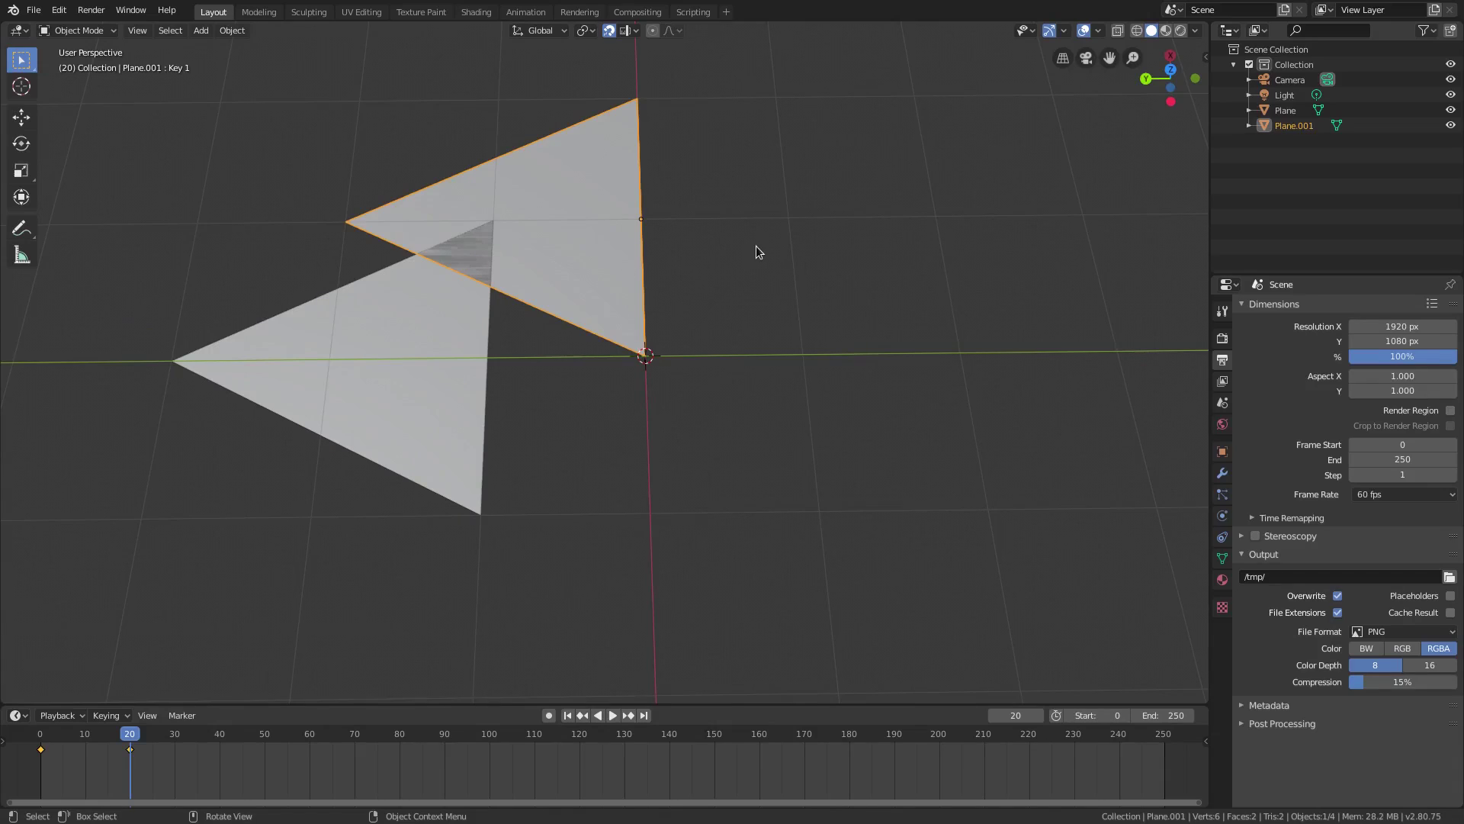
key(r)
key(z)
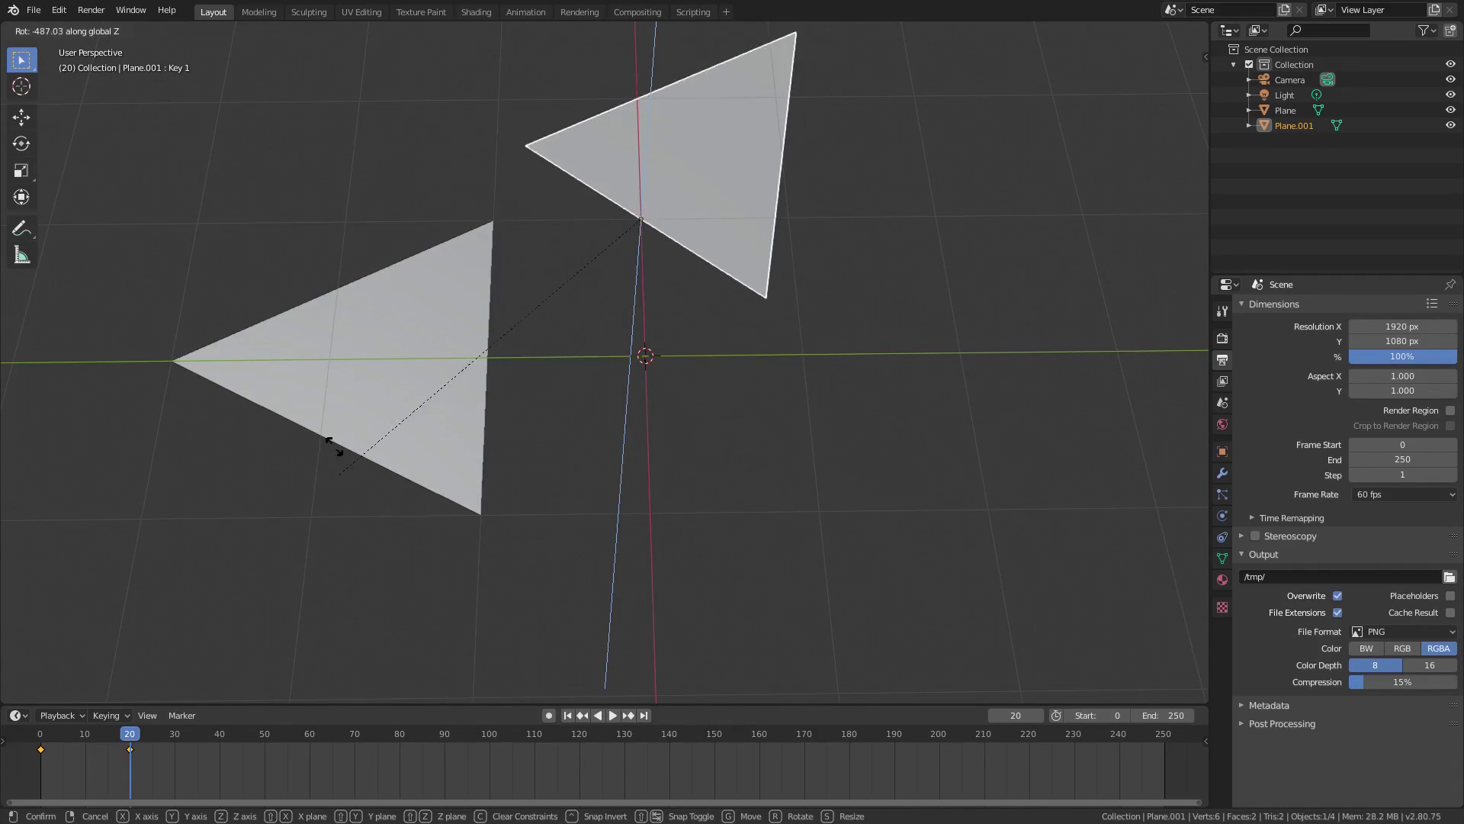
click(627, 301)
text(rz)
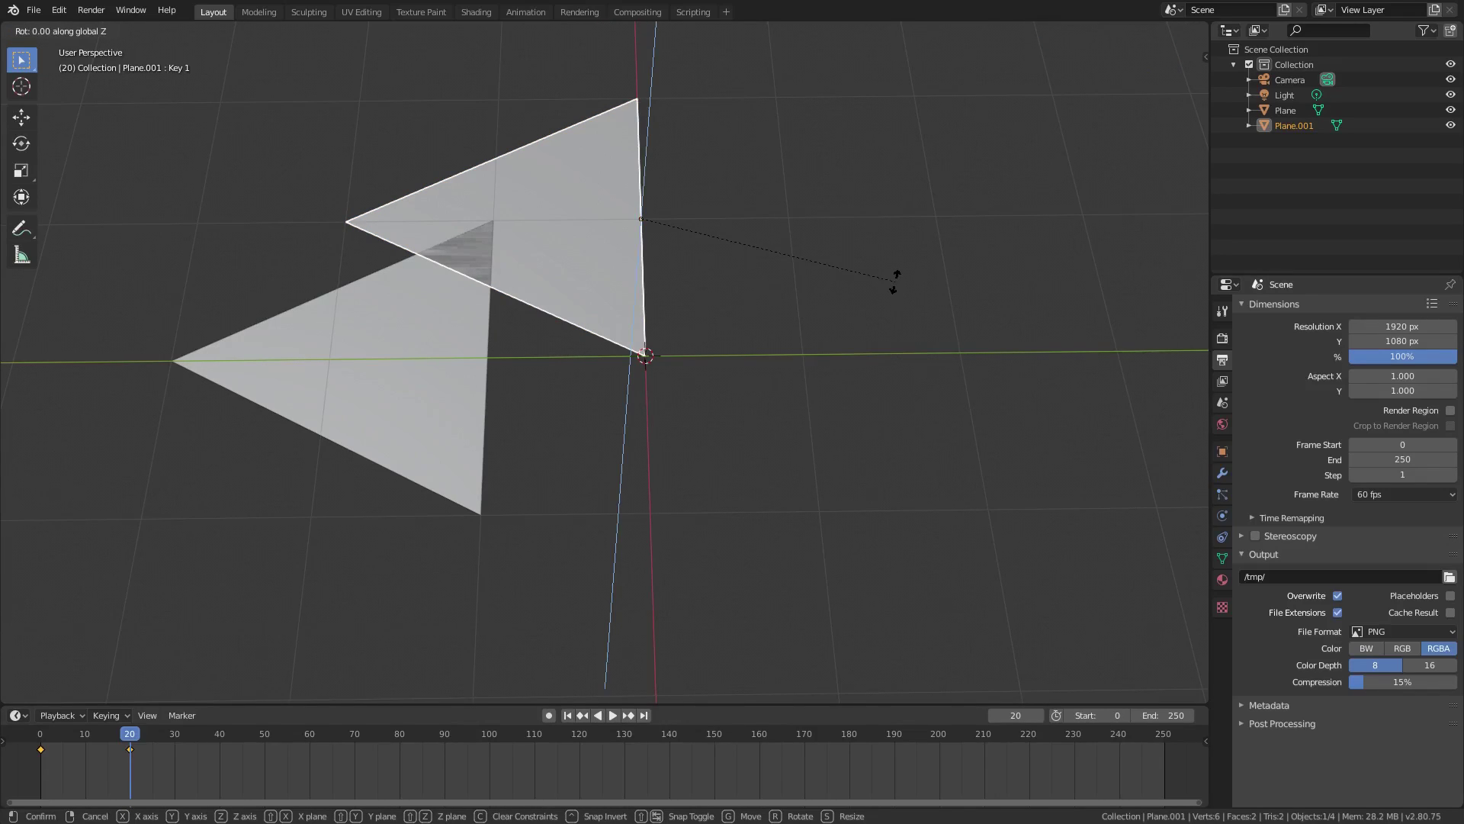
text(90)
key(minus)
key(Return)
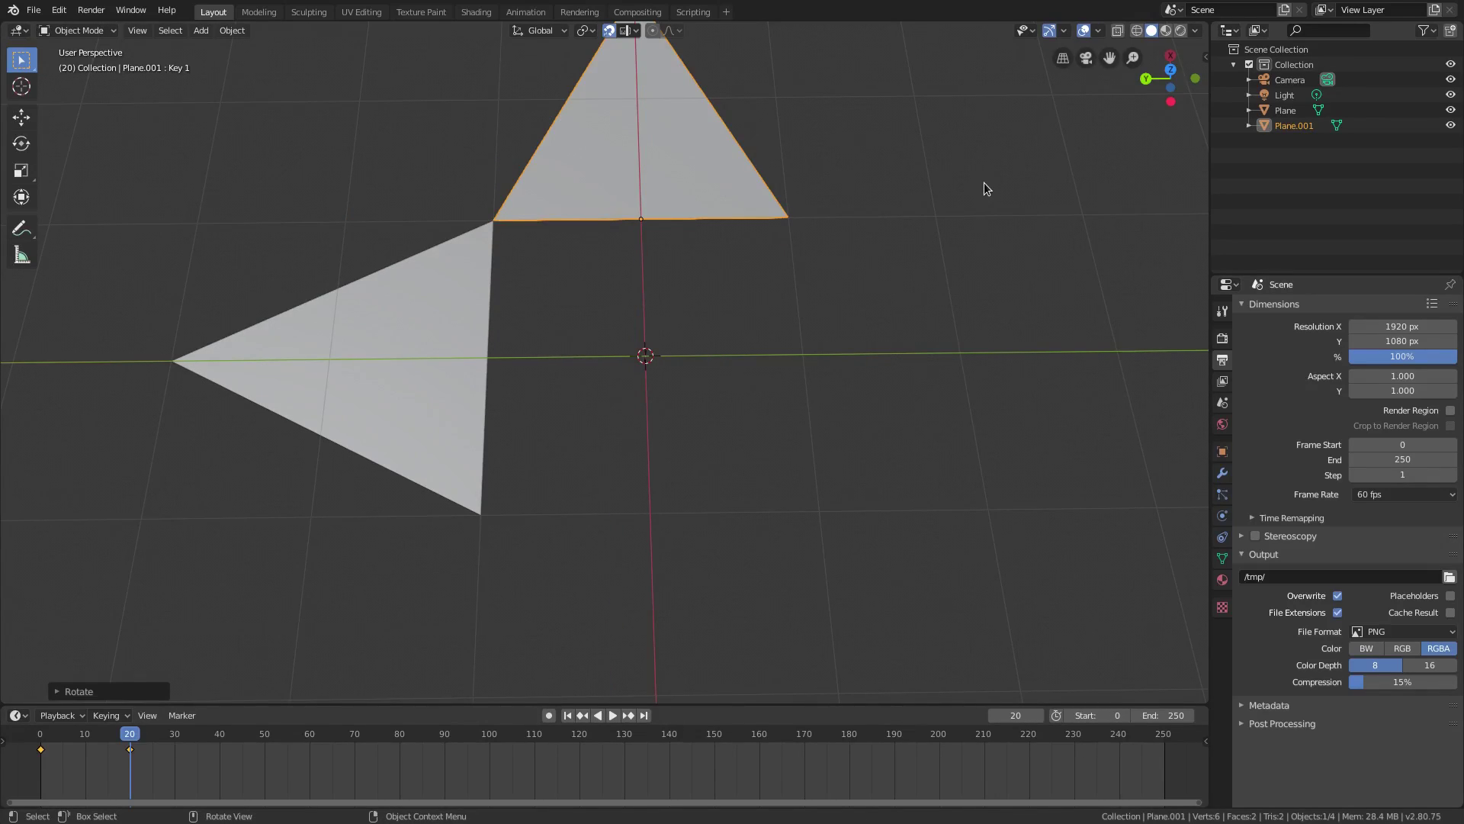
key(ctrl+z)
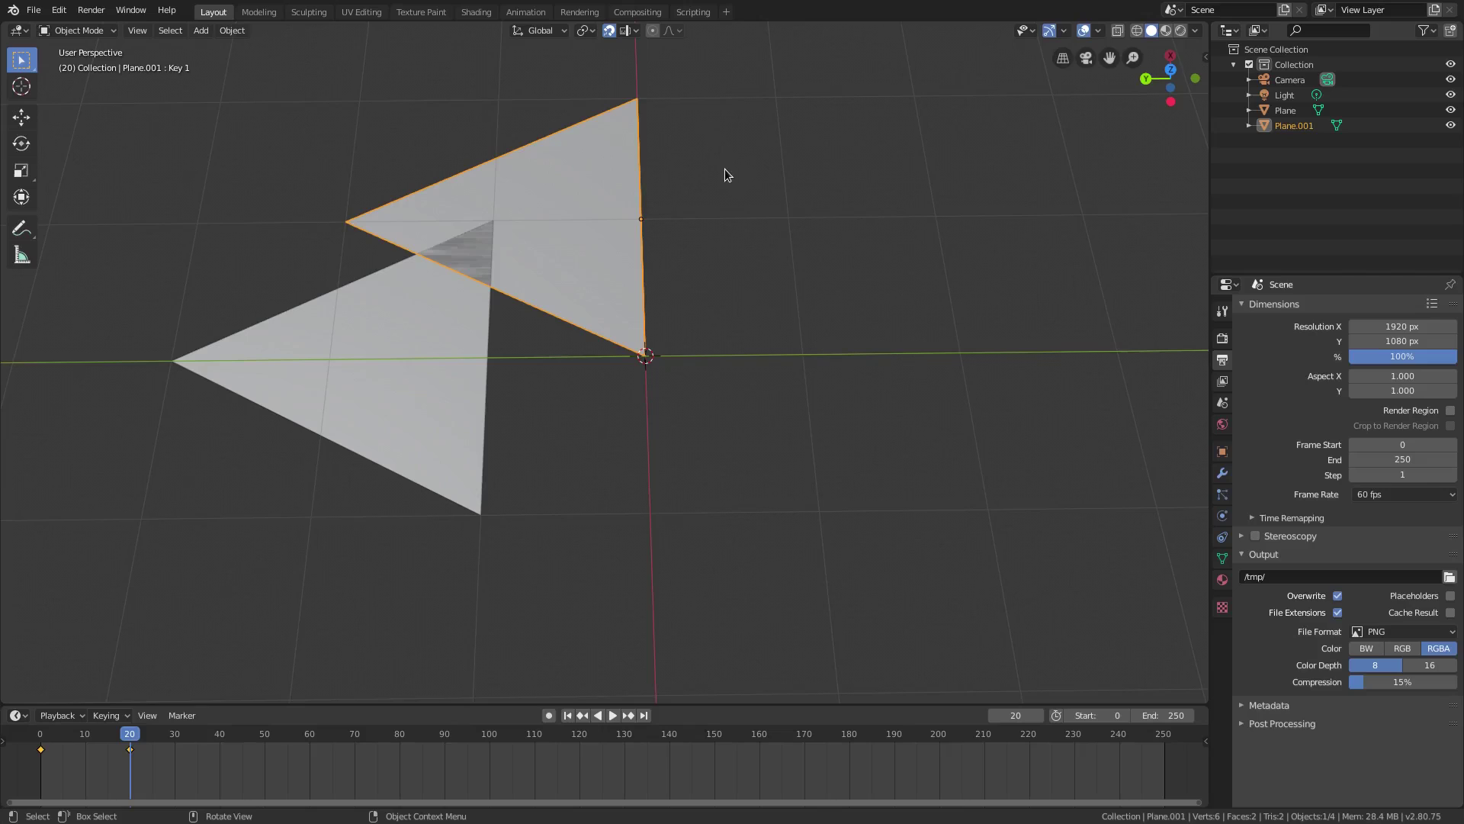
Step: Enable snapping to affect rotation and scaling in the Snapping options
click(627, 33)
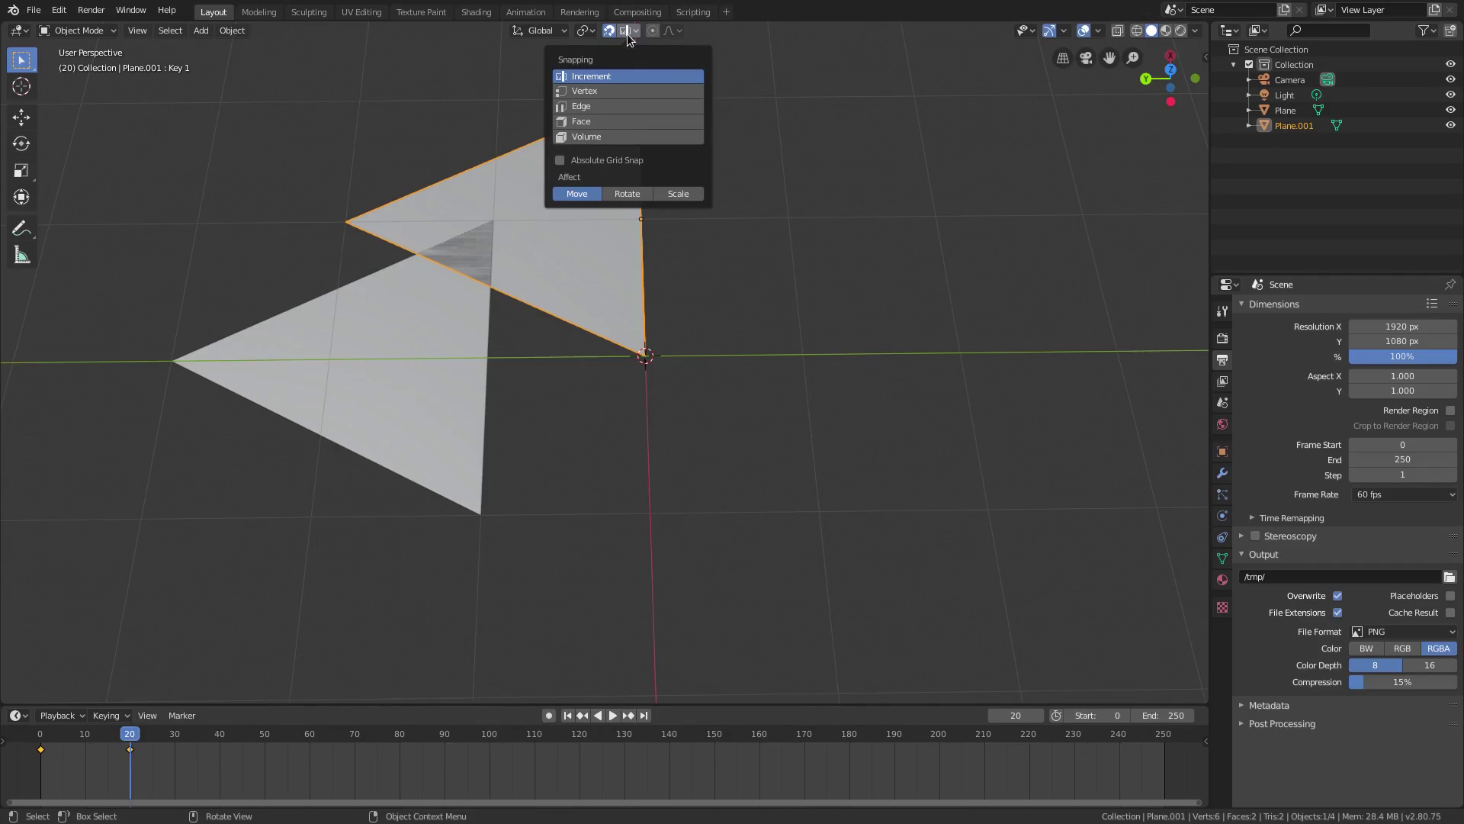
click(626, 195)
click(678, 195)
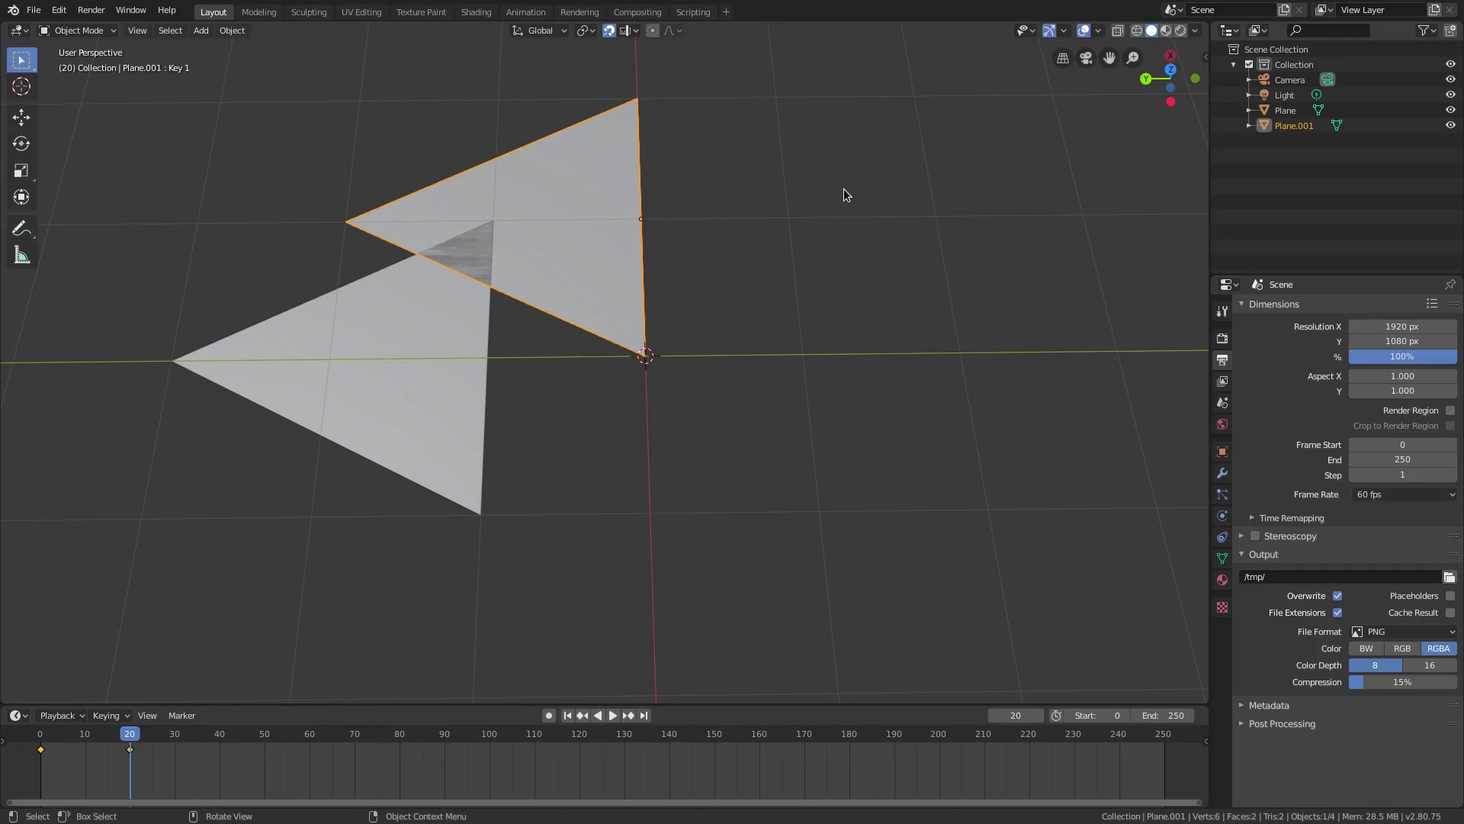
Step: Rotate Plane.001 about Z so it points upward above the centre
key(r)
key(z)
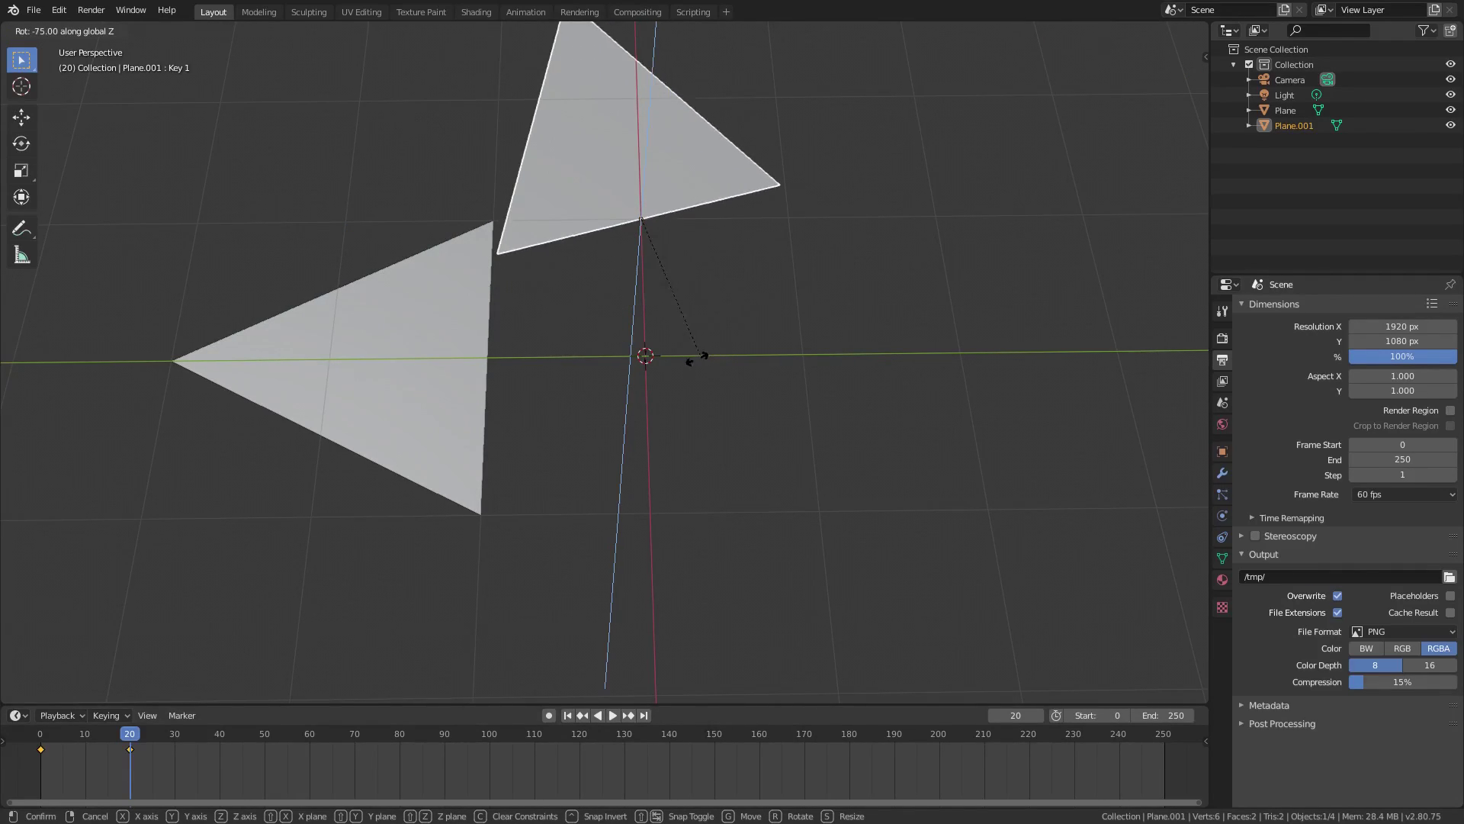
click(665, 357)
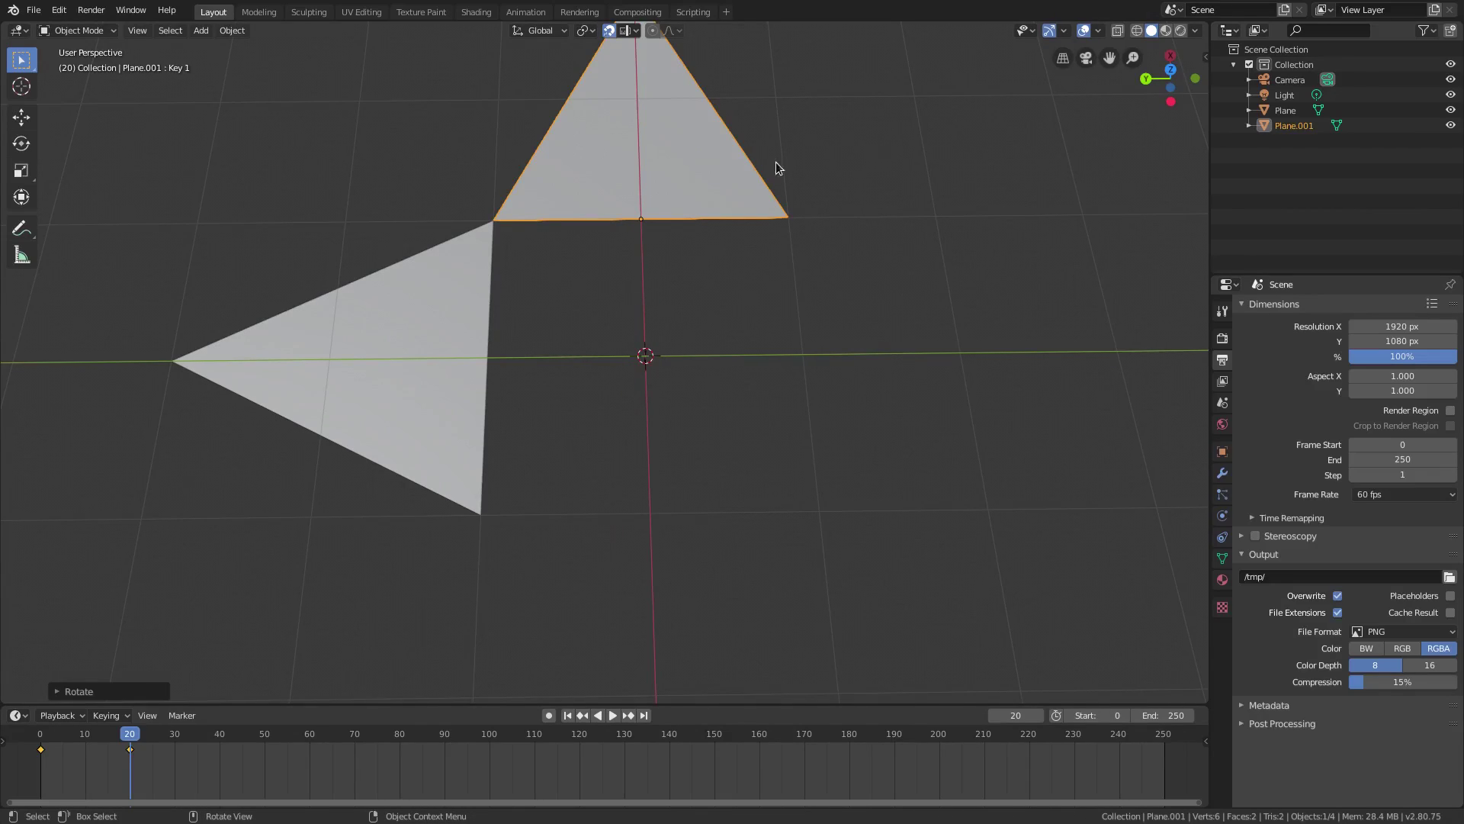
scroll(458, 335, down, 1)
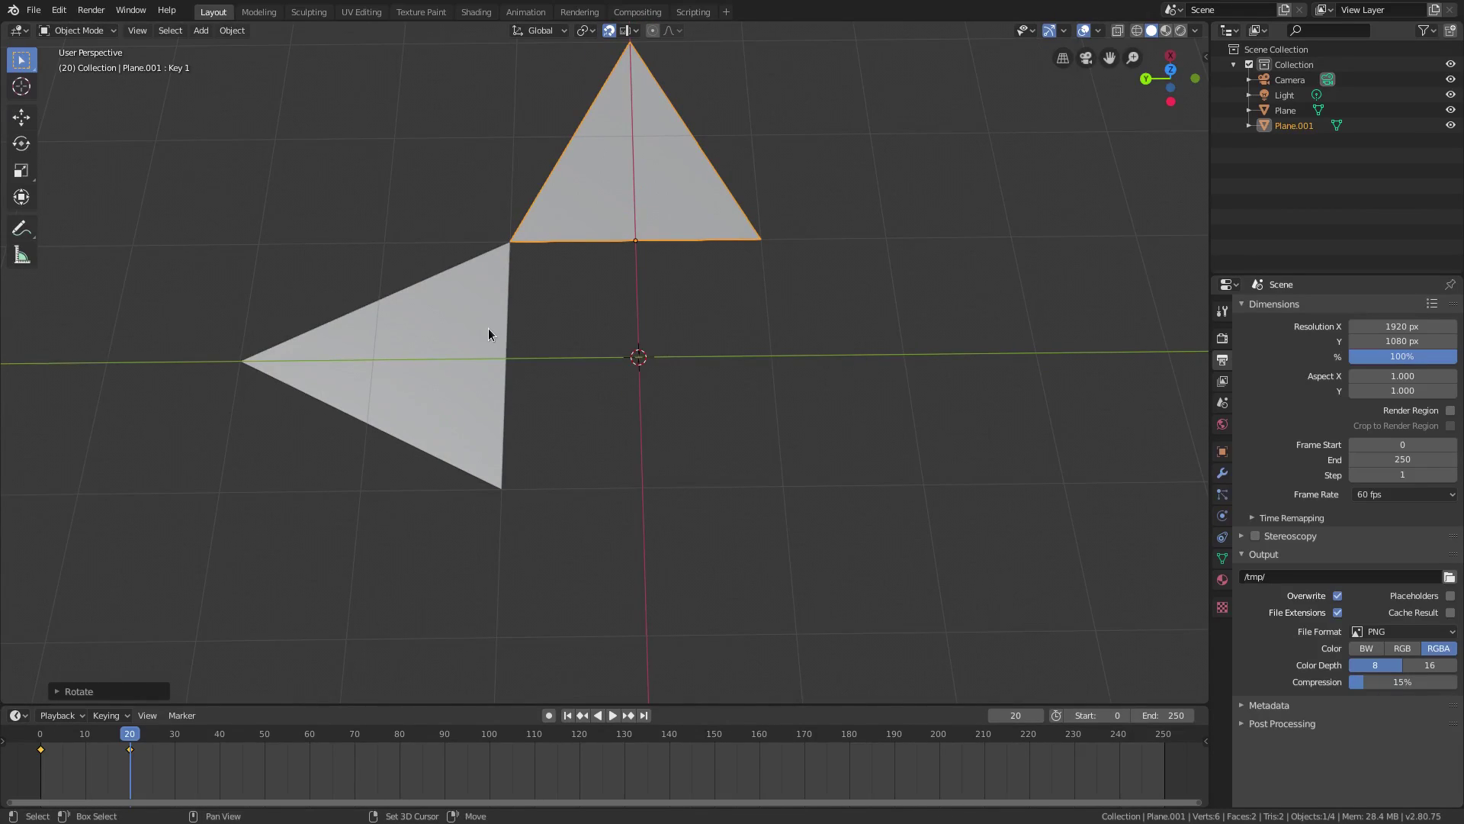
Step: Duplicate both triangles and rotate the copies about Z to face the opposite way
shift+click(488, 328)
key(shift+d)
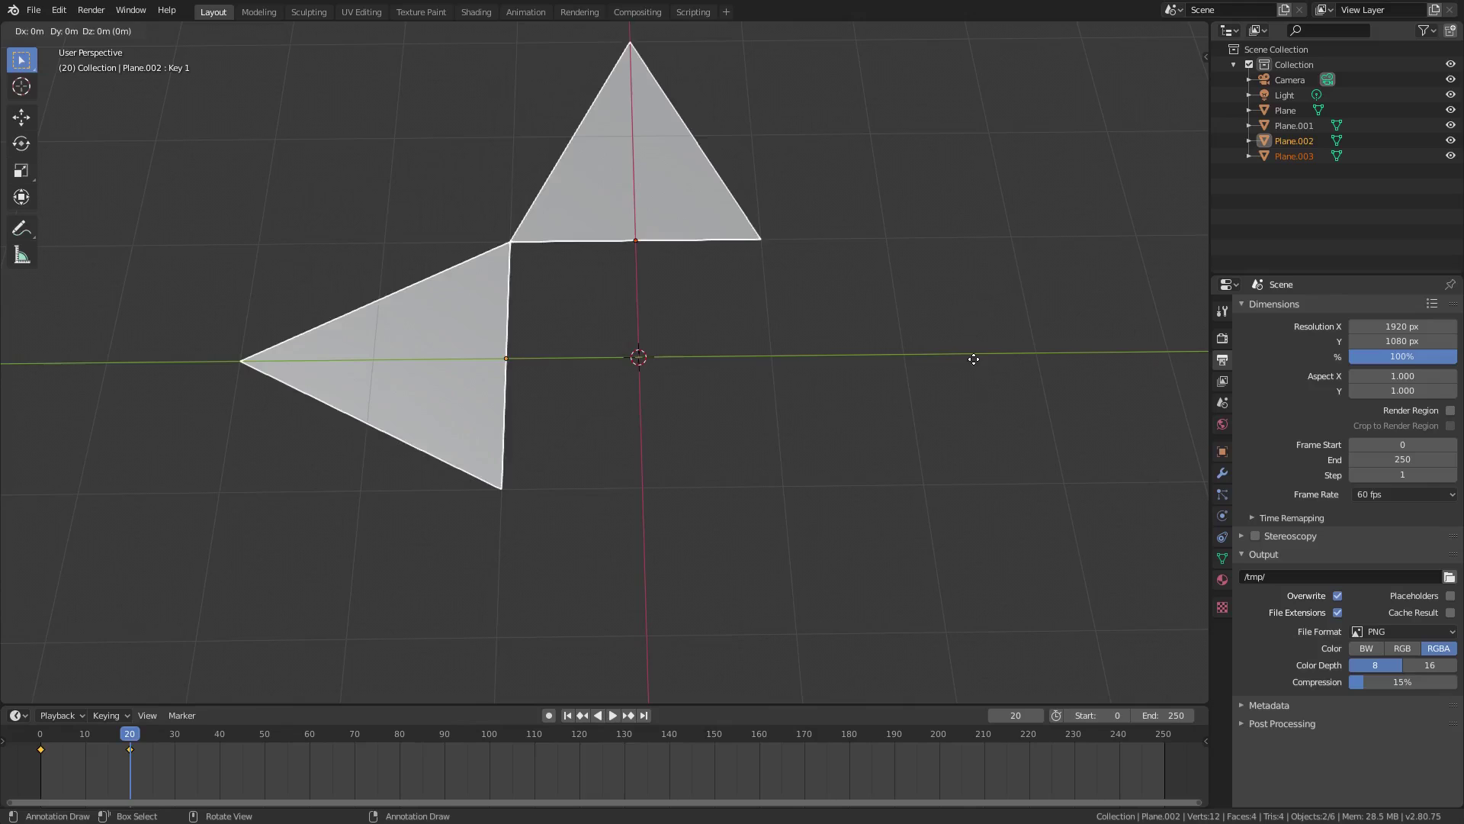
key(Escape)
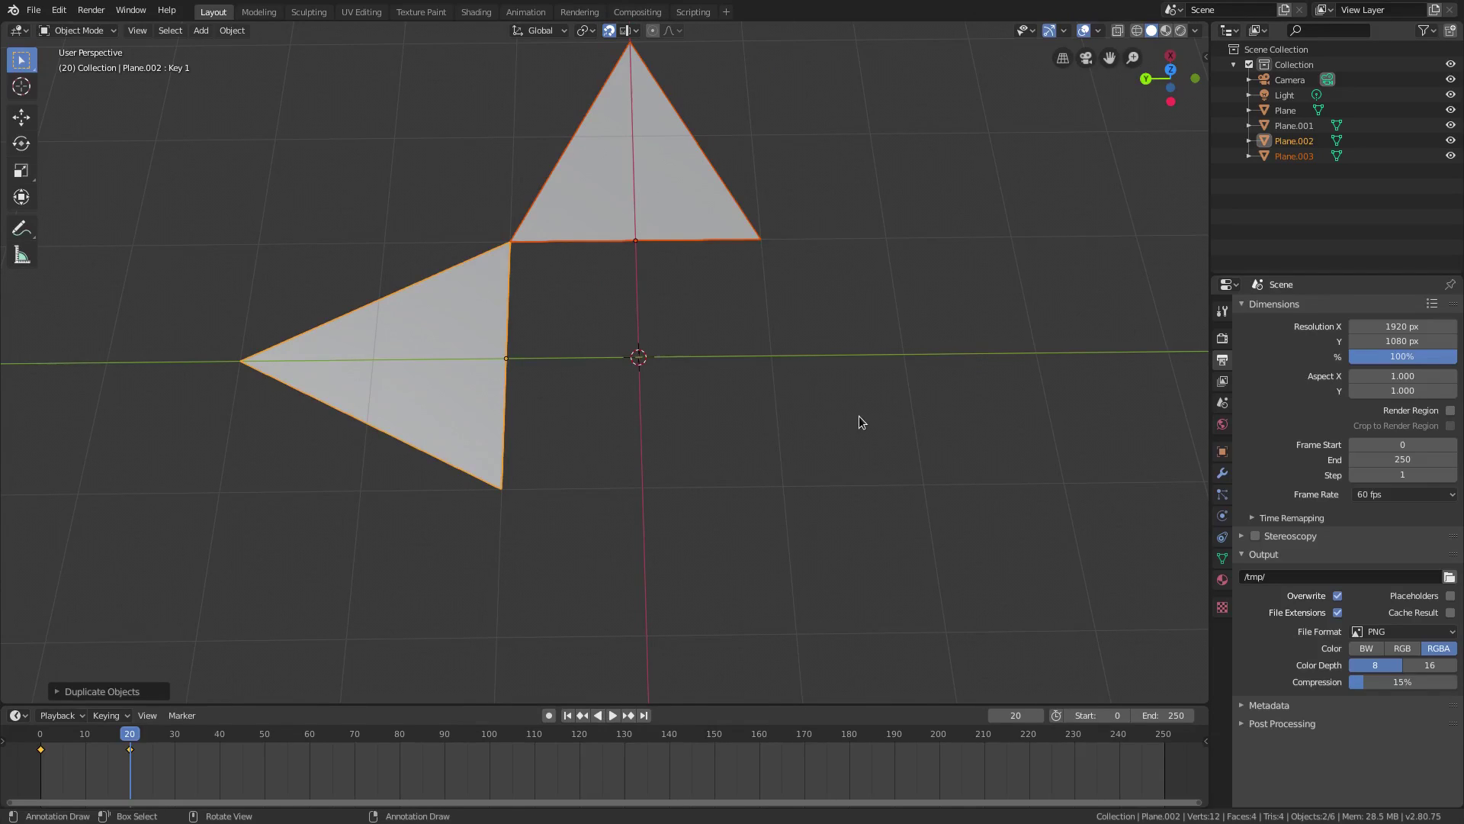
key(r)
key(z)
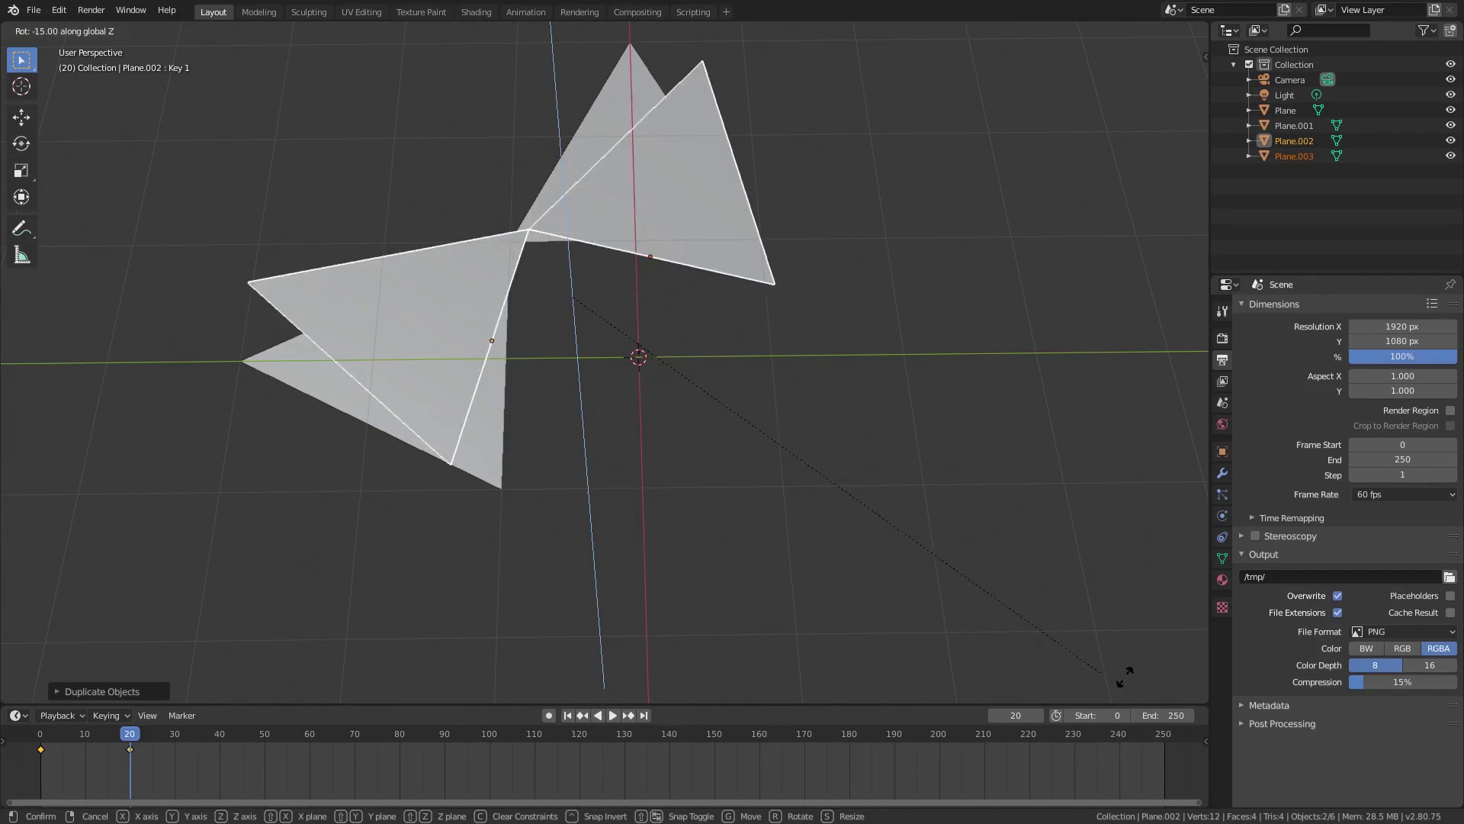
key(Escape)
scroll(817, 245, down, 3)
key(r)
key(z)
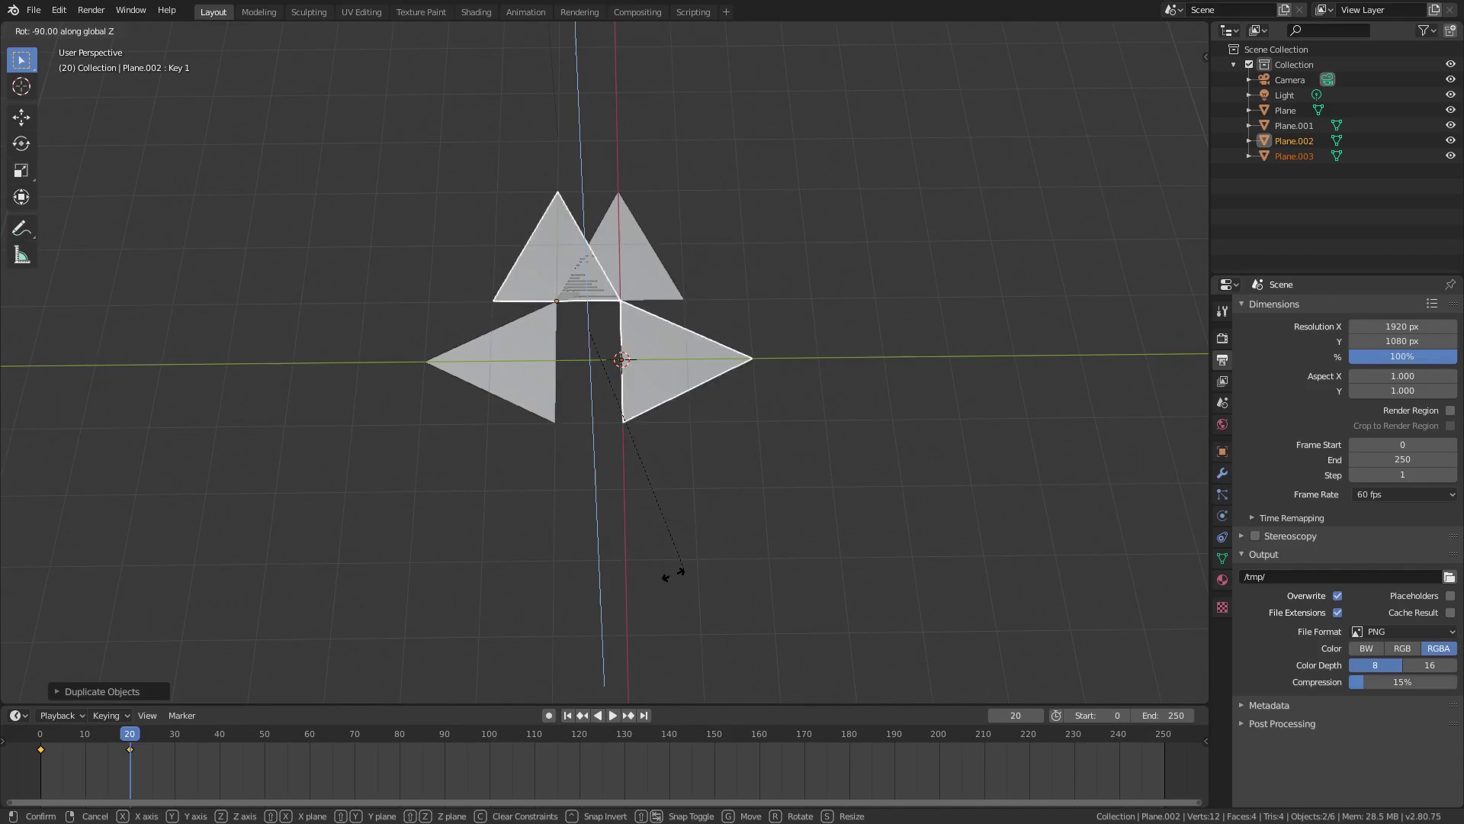
click(239, 474)
scroll(639, 244, up, 3)
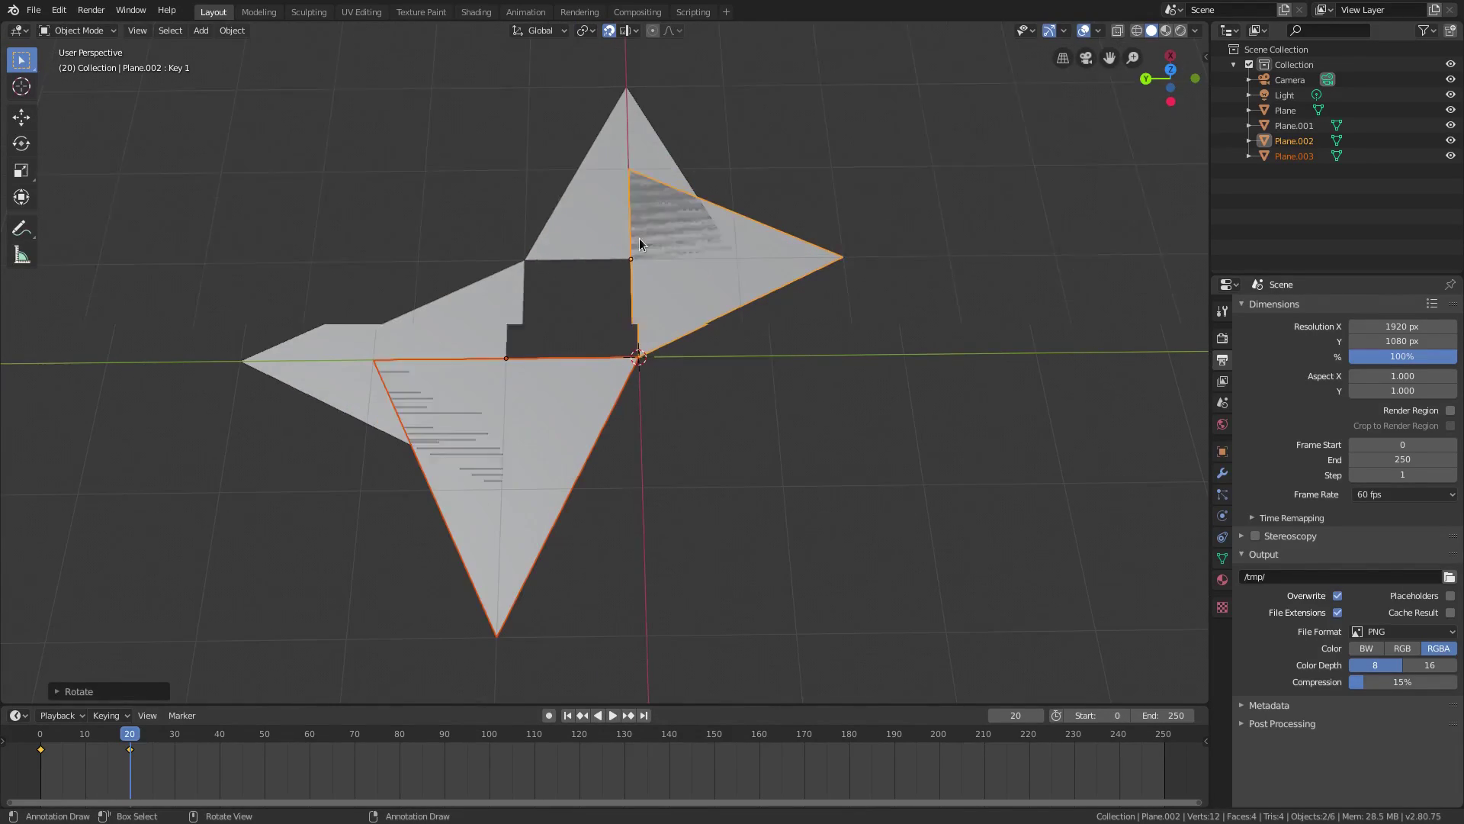
Step: Move the rotated copies to the right and below the central square
key(g)
click(812, 432)
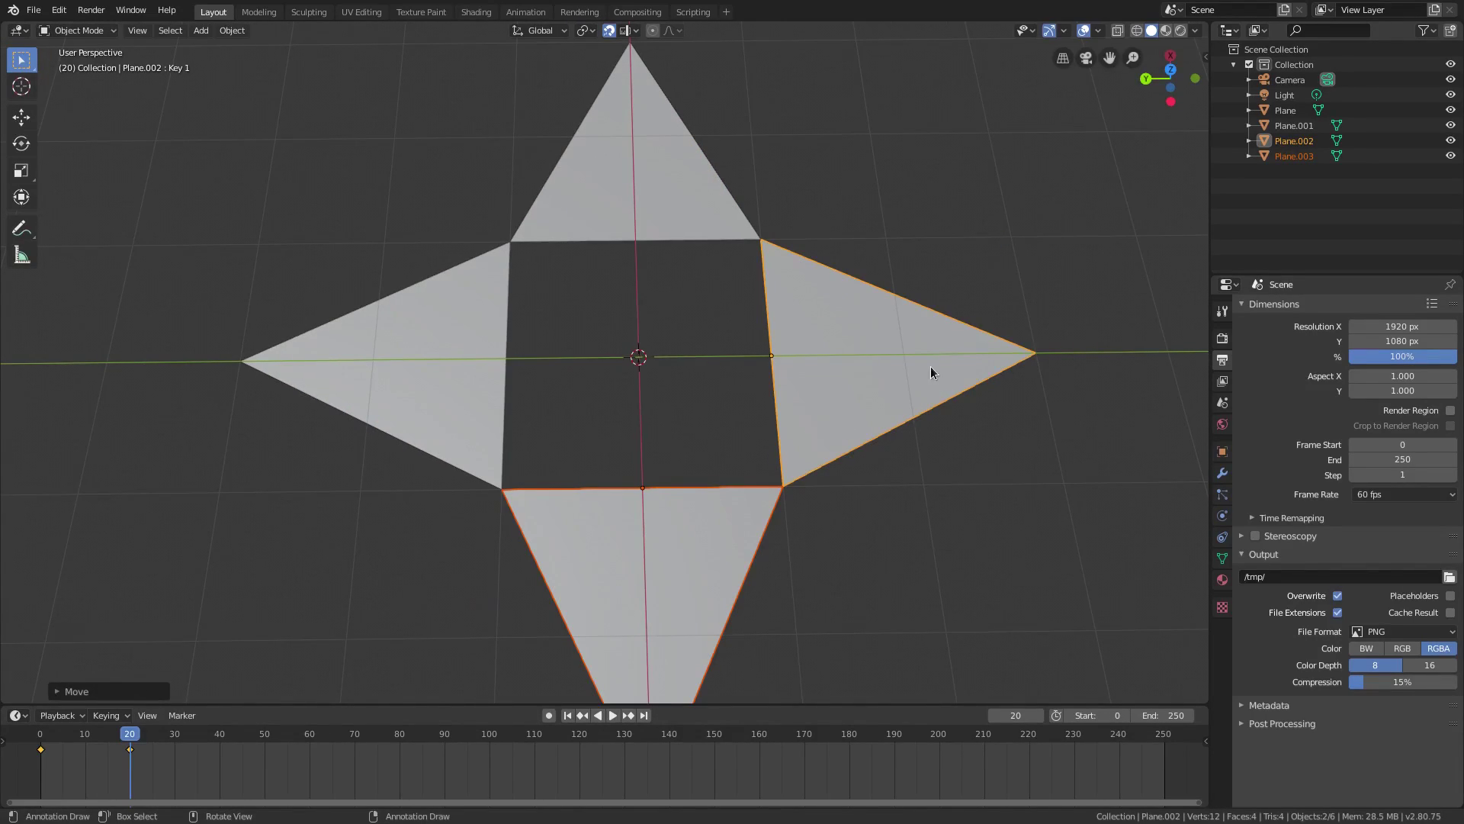
mouse_move(842, 351)
middle_down()
mouse_move(804, 360)
mouse_move(835, 373)
middle_up()
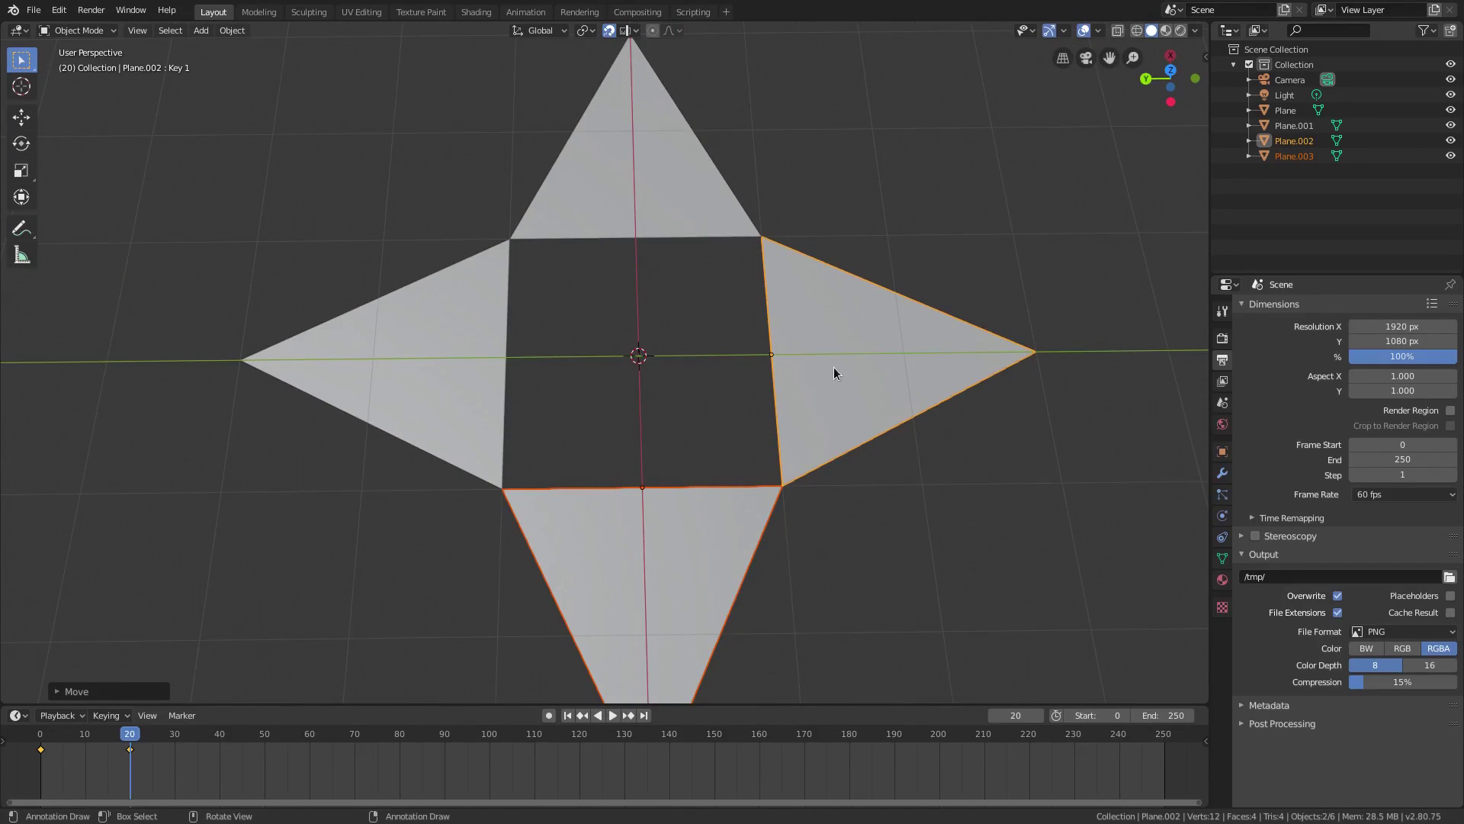
Step: Play the animation forward and backward to check all four triangles growing in
click(567, 716)
click(614, 716)
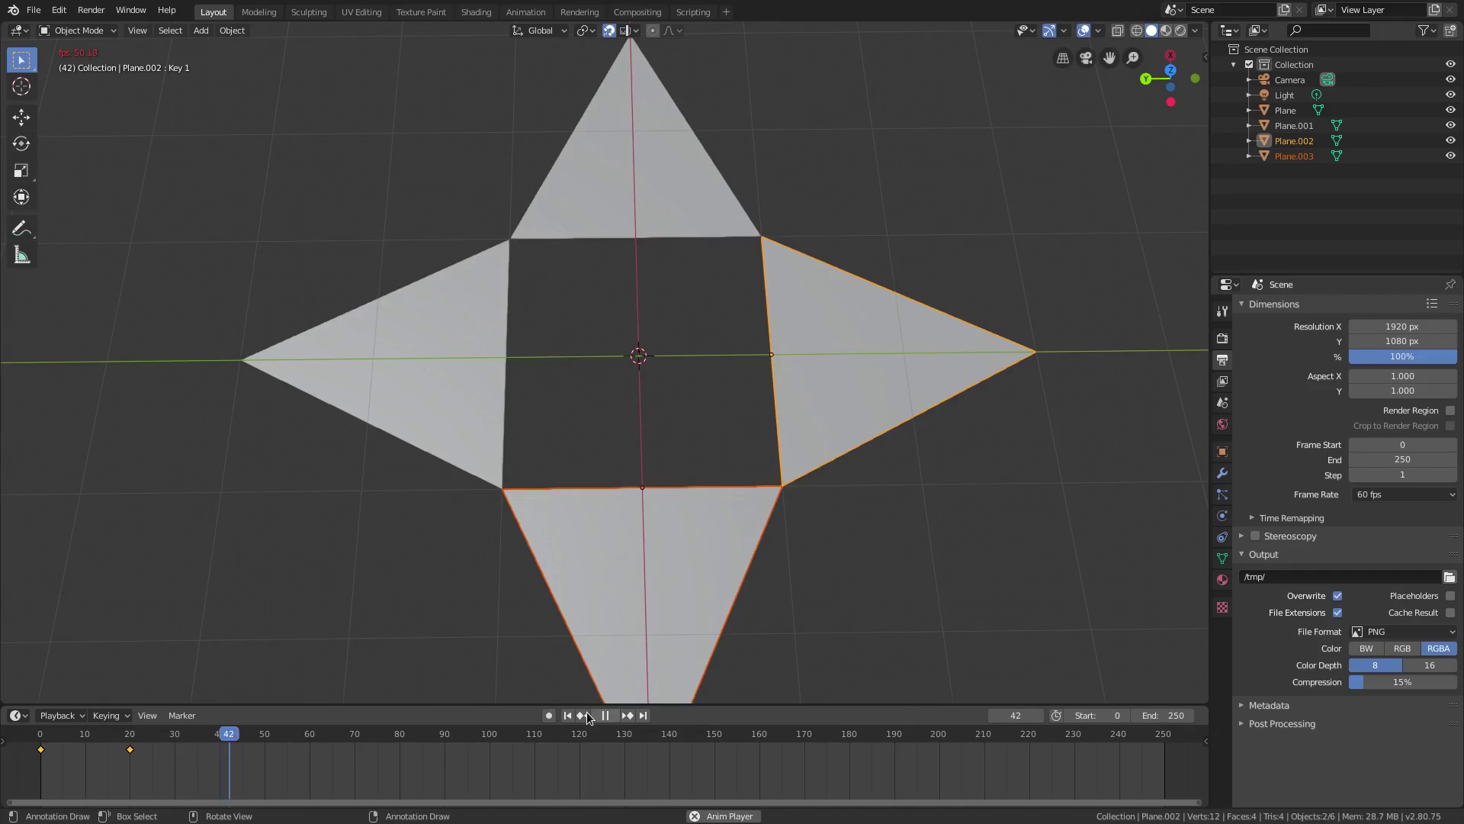
click(567, 715)
click(595, 715)
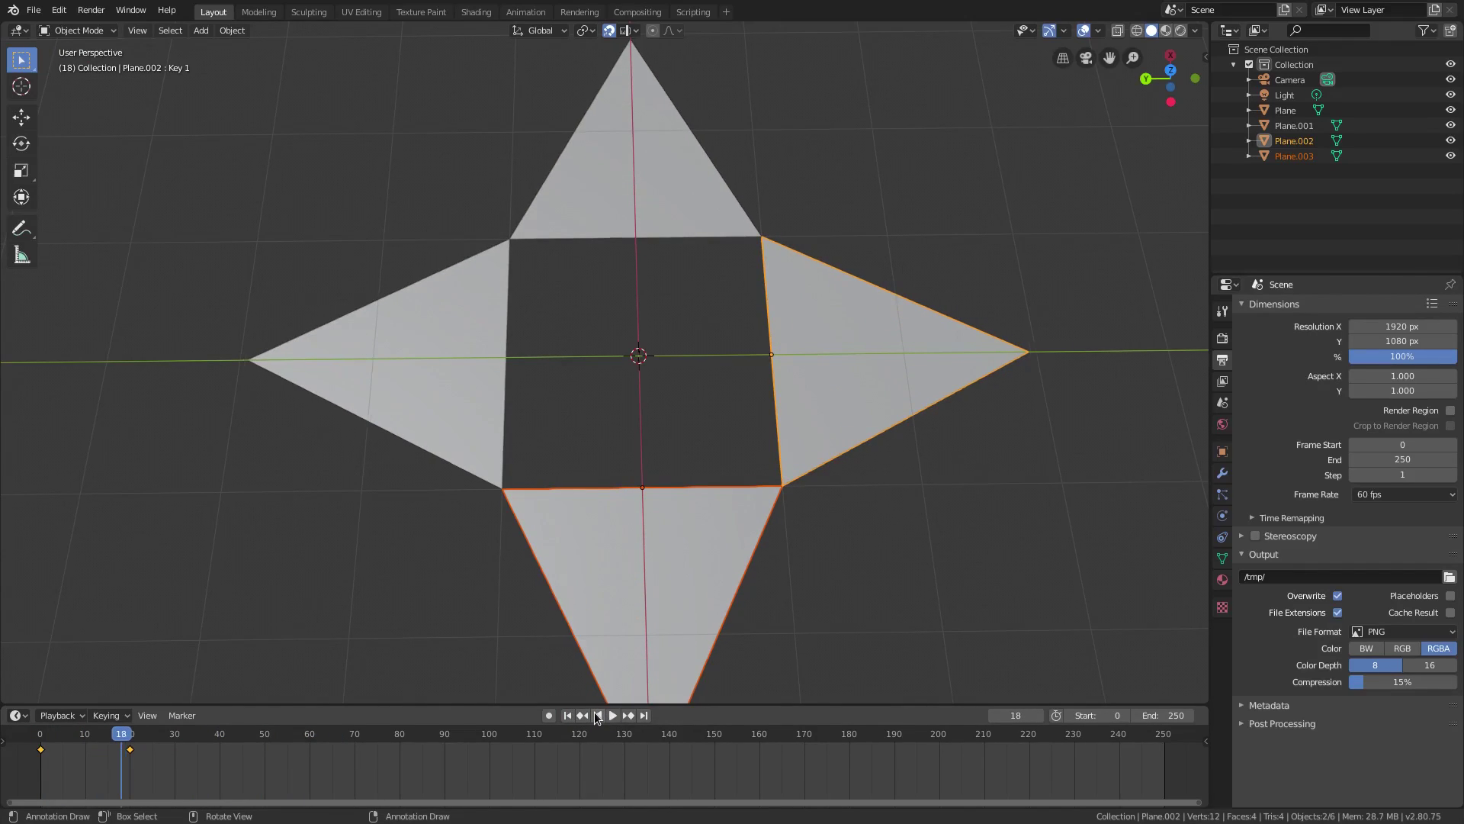
click(597, 716)
middle_drag(807, 533, 850, 483)
key(Right)
key(Right)
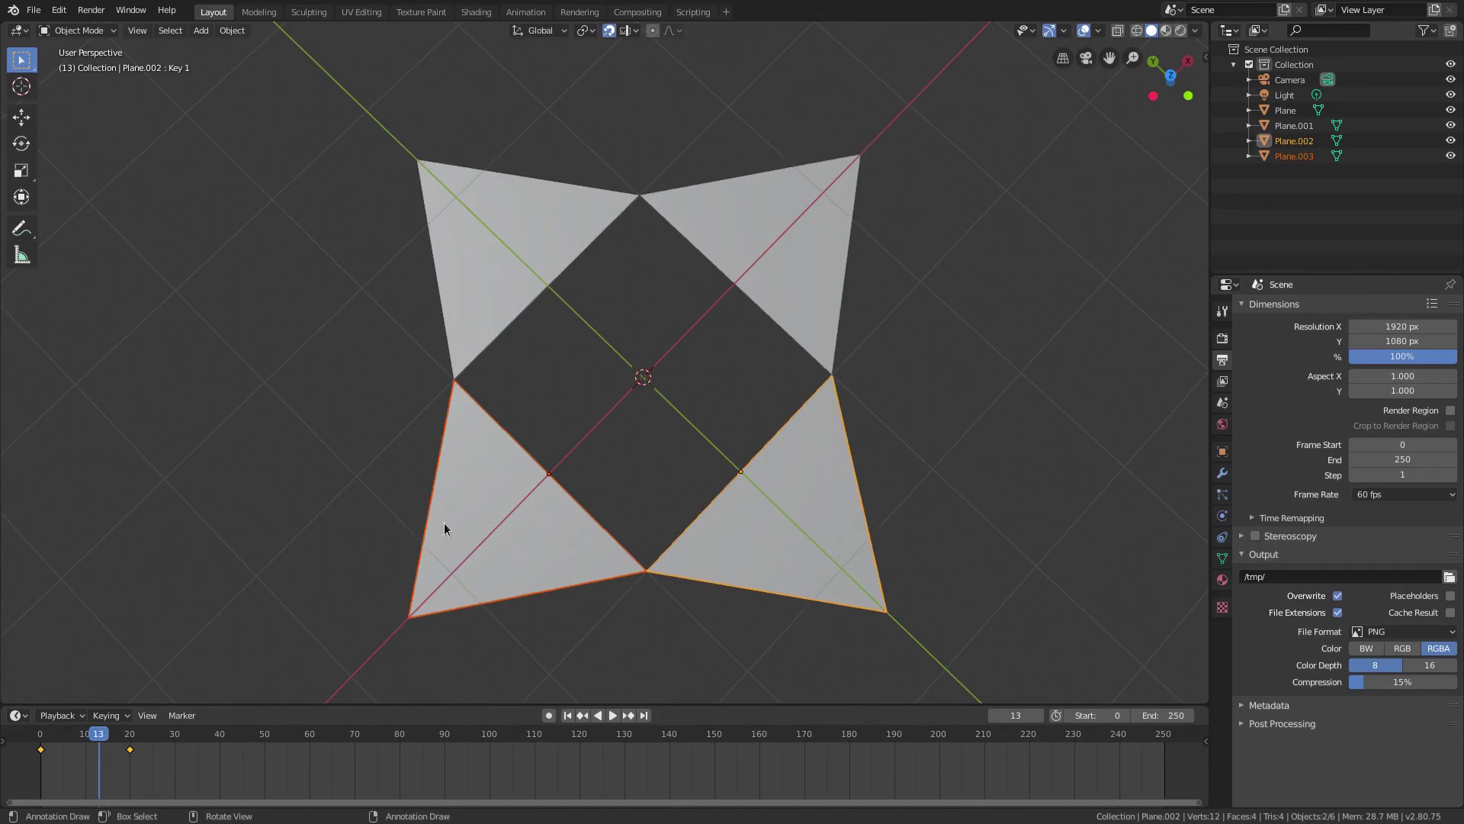
middle_drag(445, 527, 688, 306)
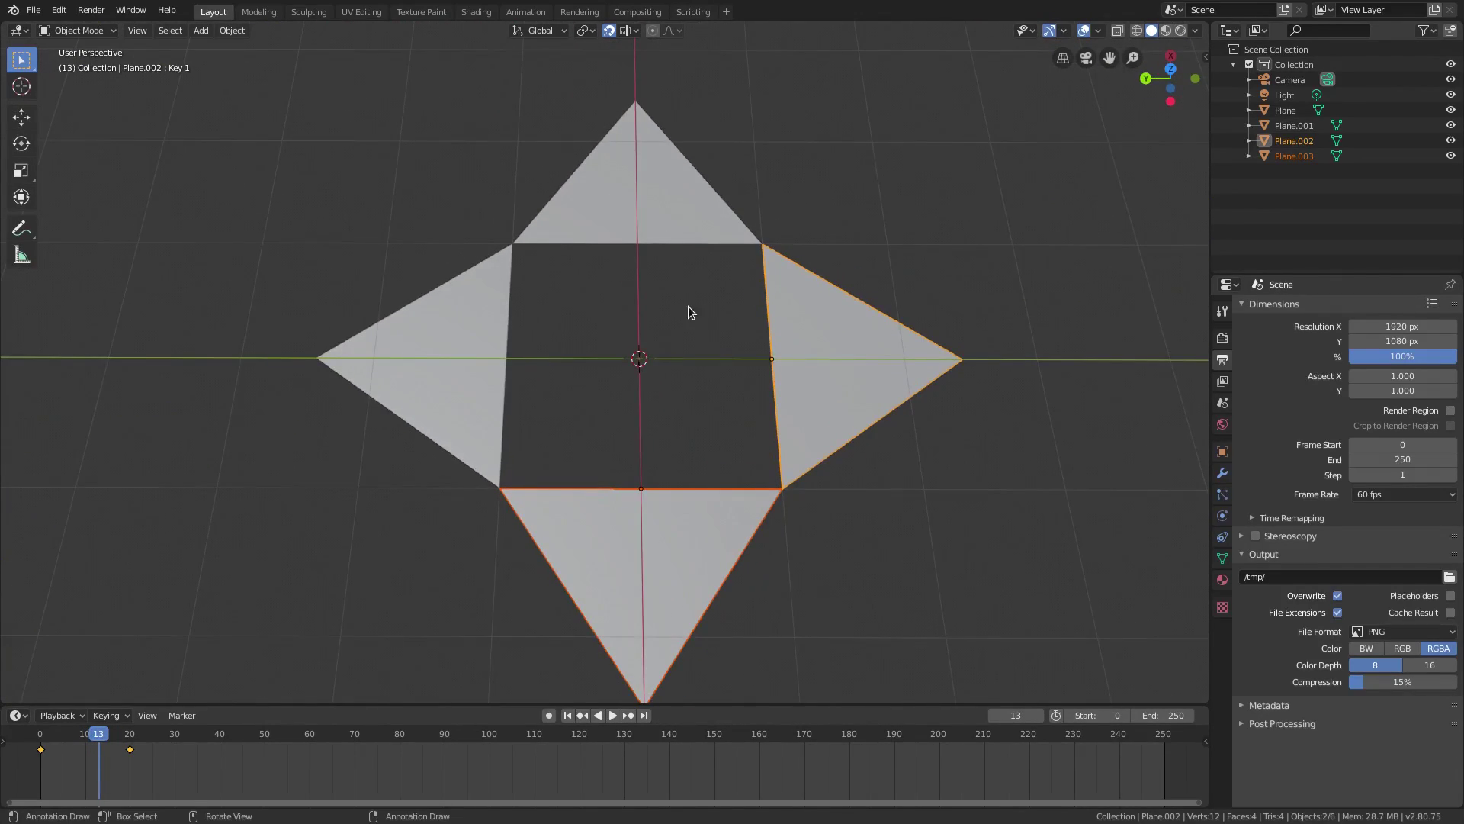
Step: Select Plane.002, recentre the view on the shapes, and make the timeline taller
click(820, 331)
scroll(862, 331, down, 1)
shift+middle_drag(858, 336, 825, 391)
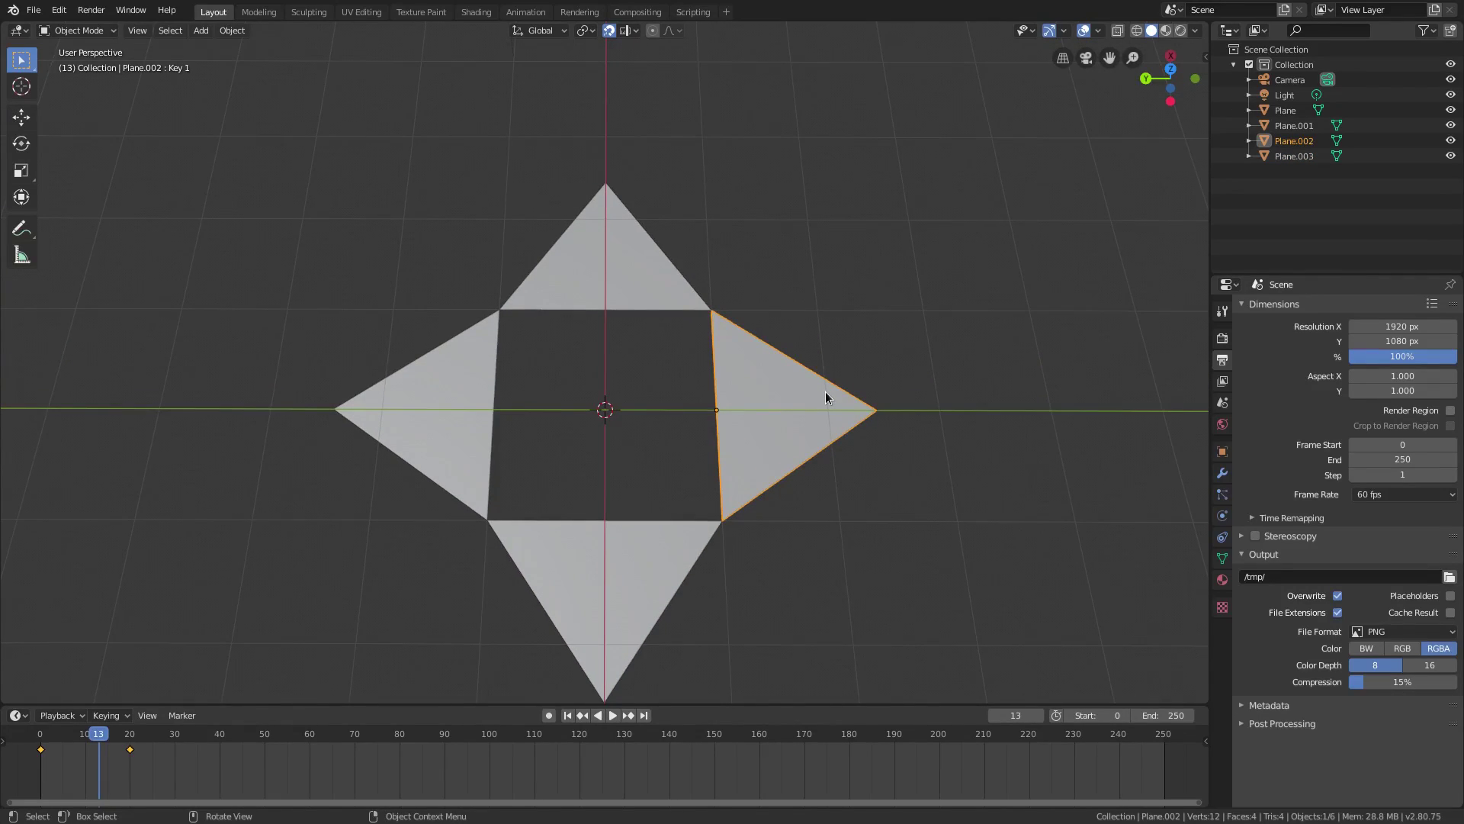
scroll(816, 431, up, 1)
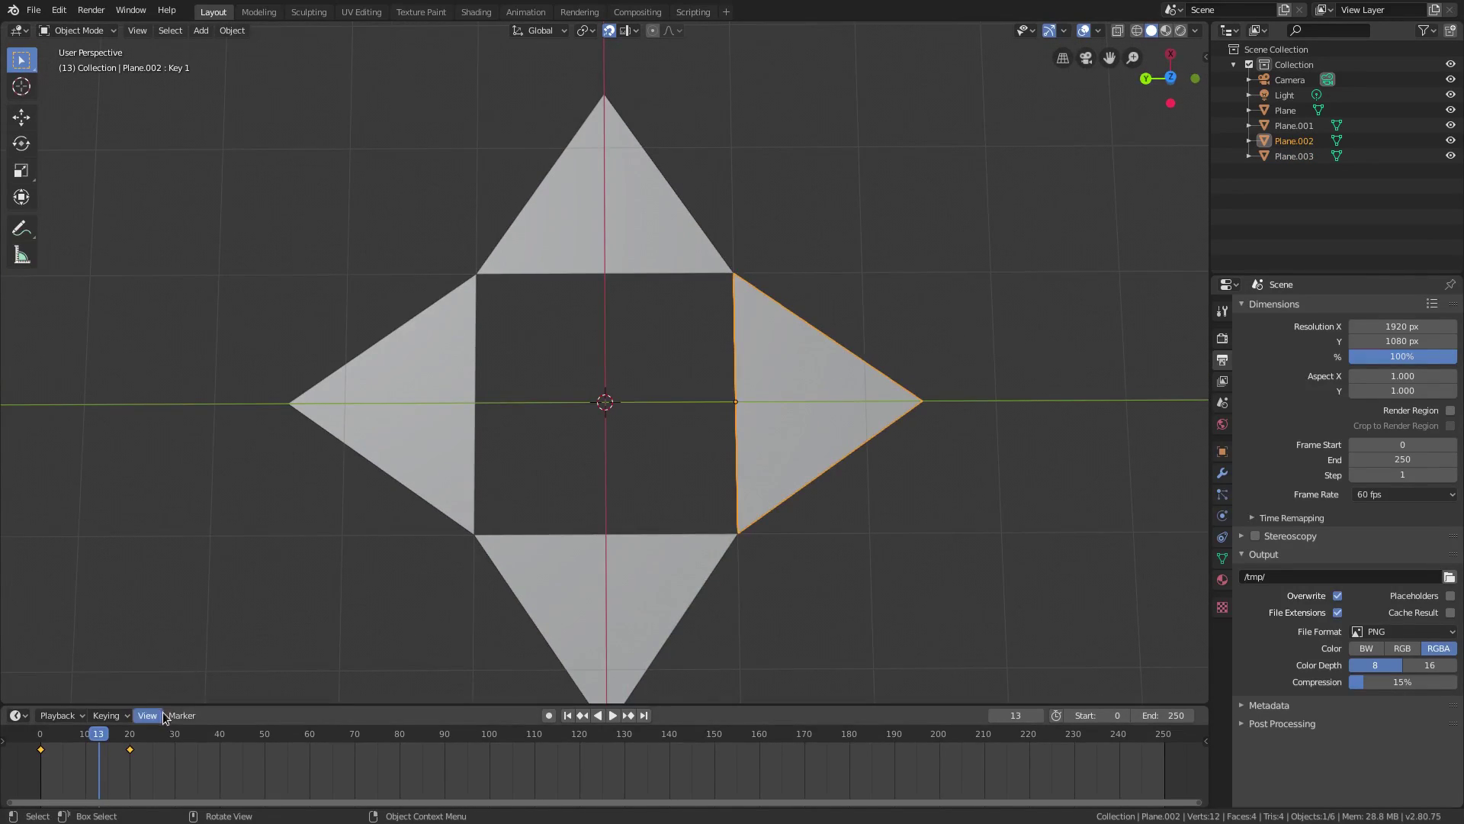
drag(17, 704, 15, 673)
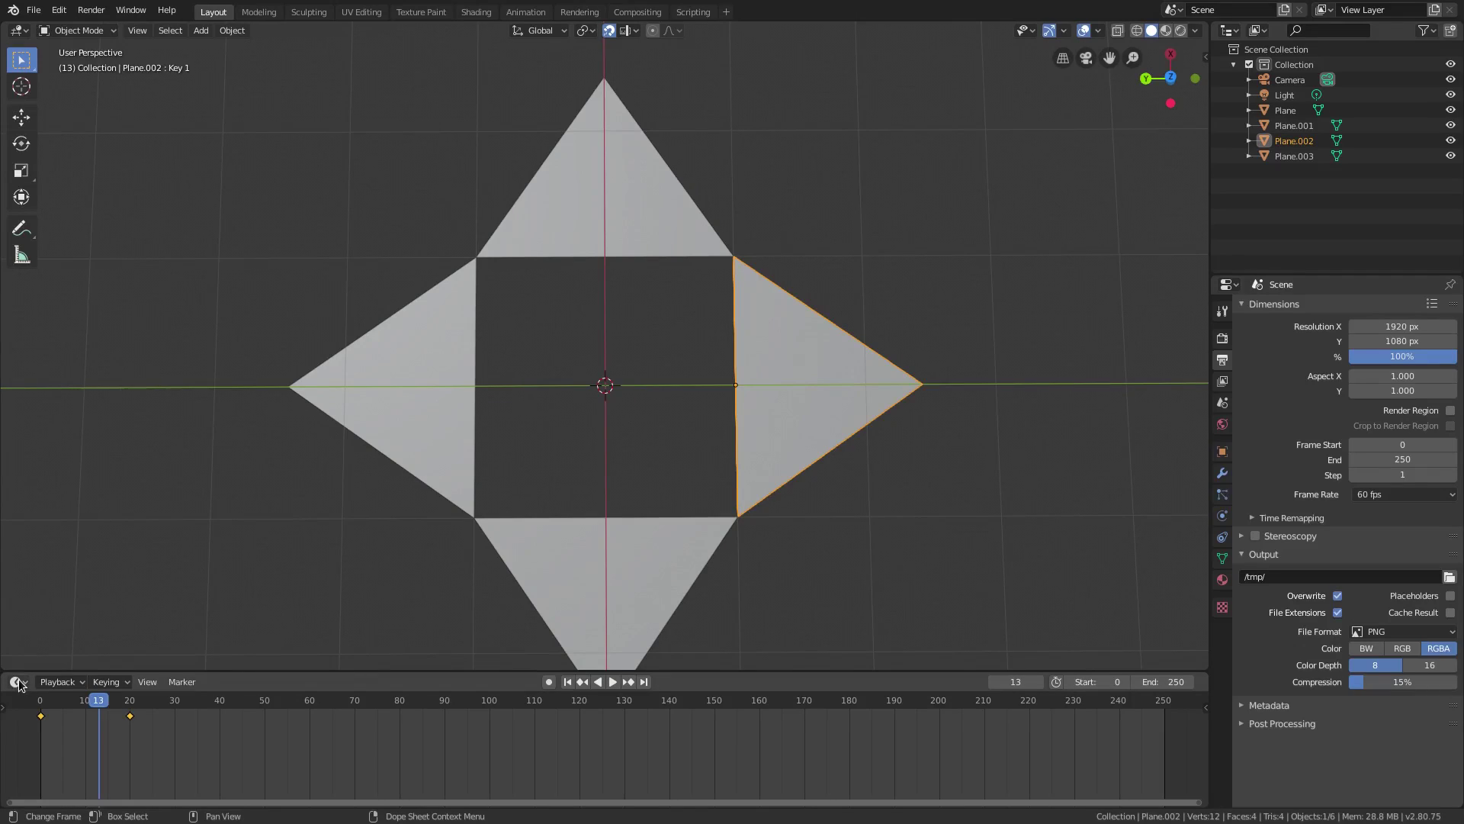
Step: Split the 3D view and turn the lower area into a Dope Sheet
click(15, 681)
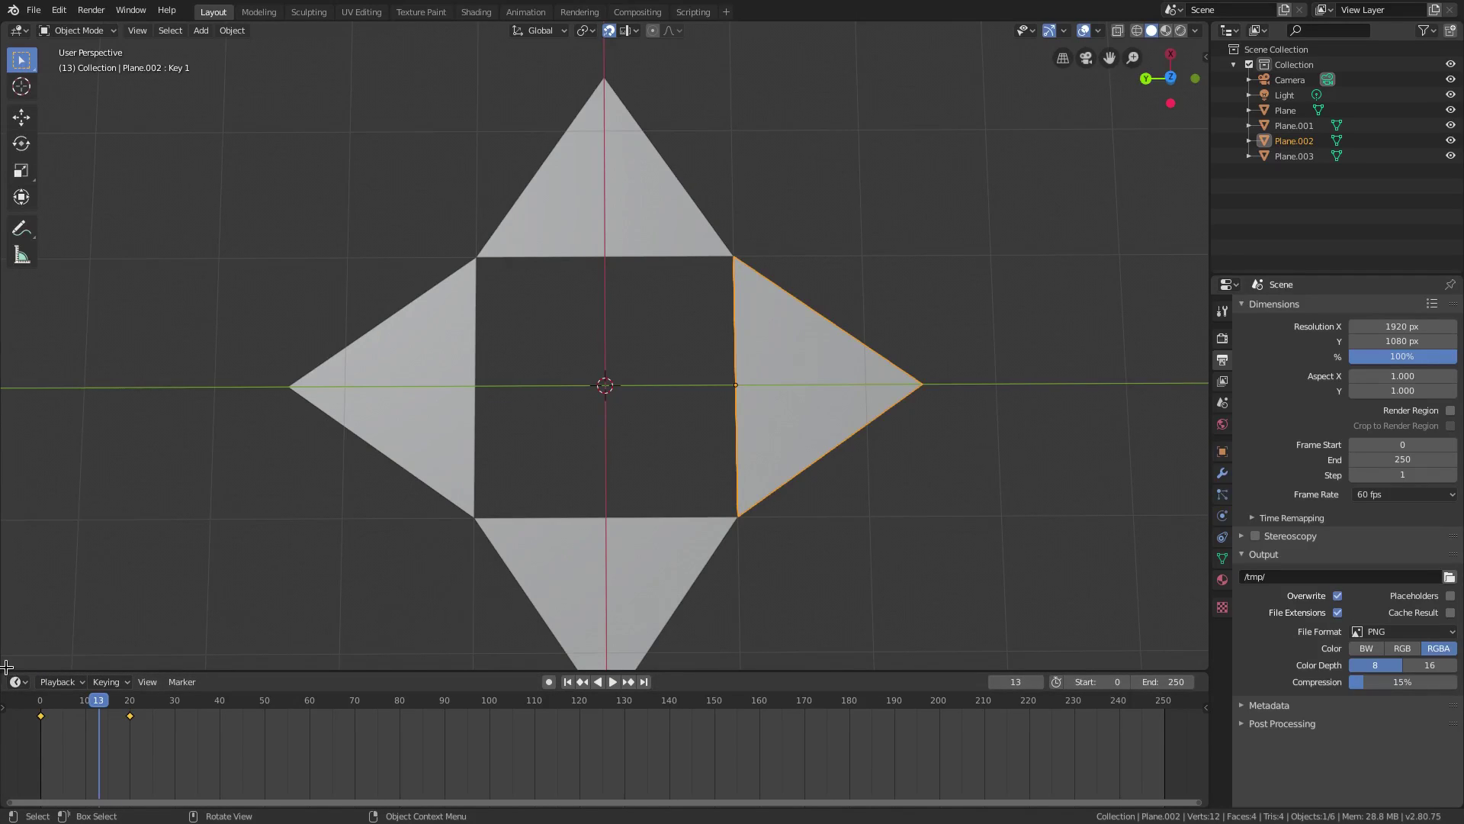
drag(7, 666, 11, 341)
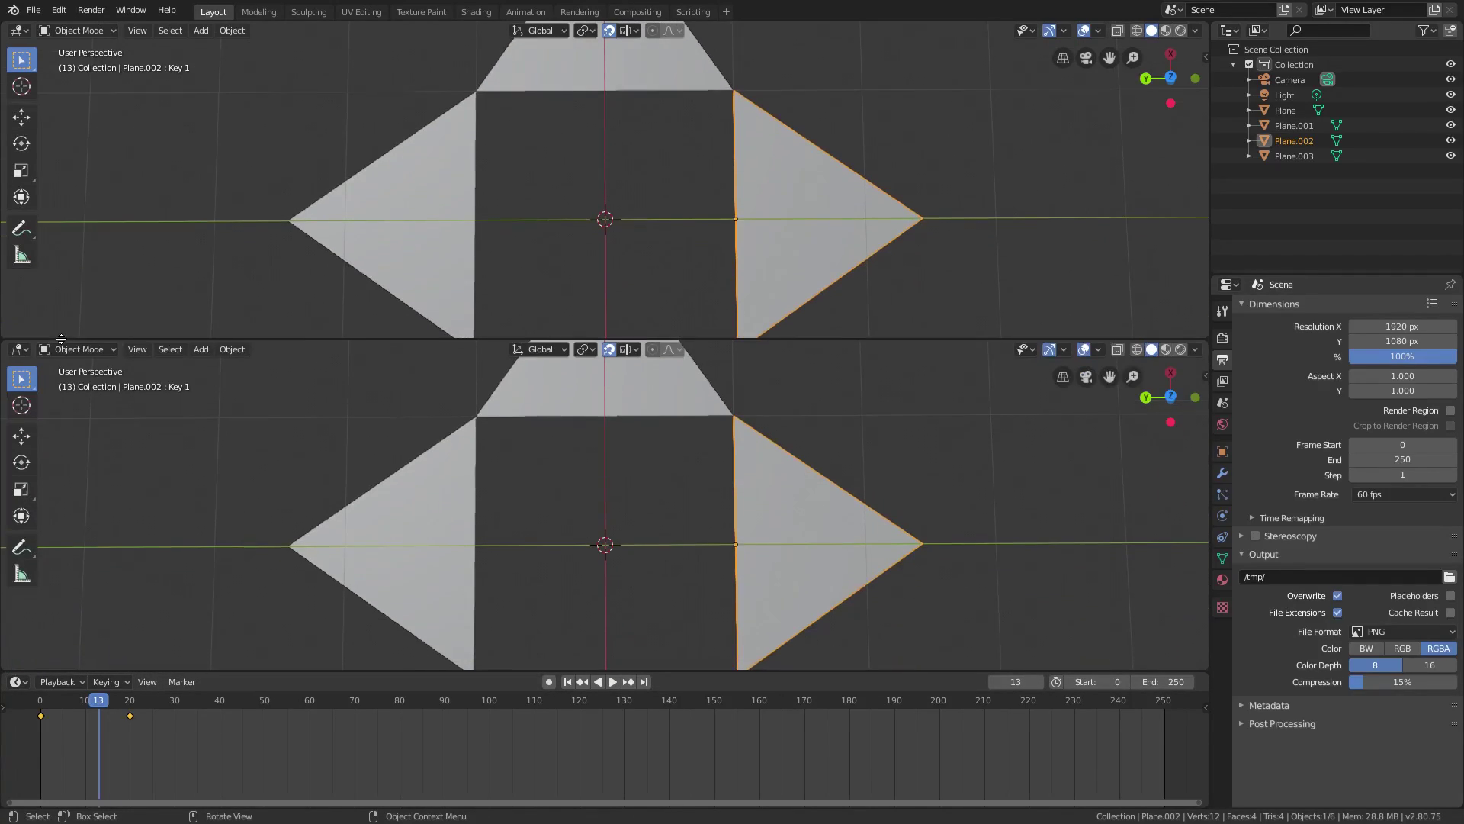
click(19, 350)
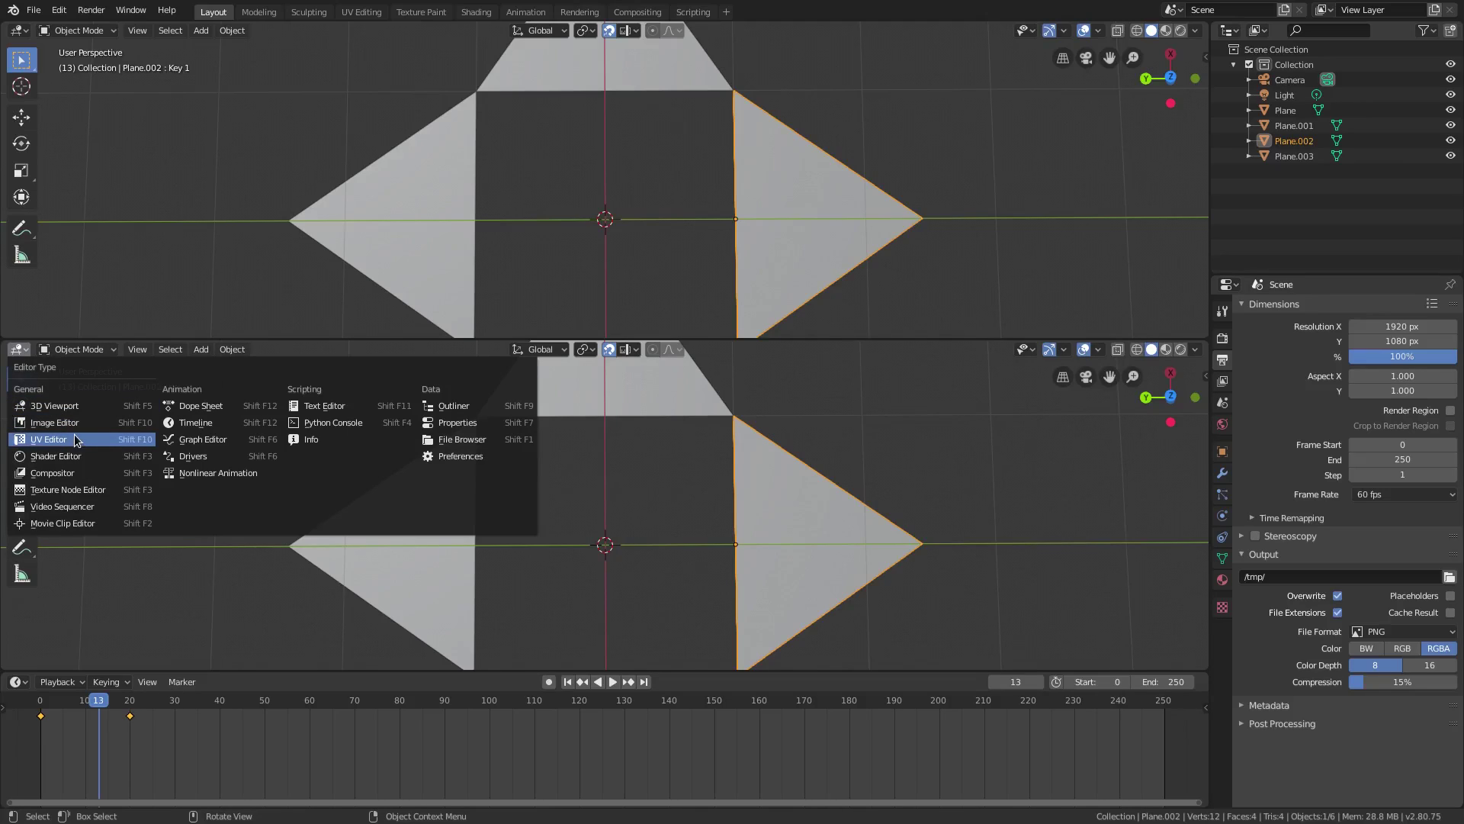
click(207, 406)
ctrl+scroll(267, 465, up, 3)
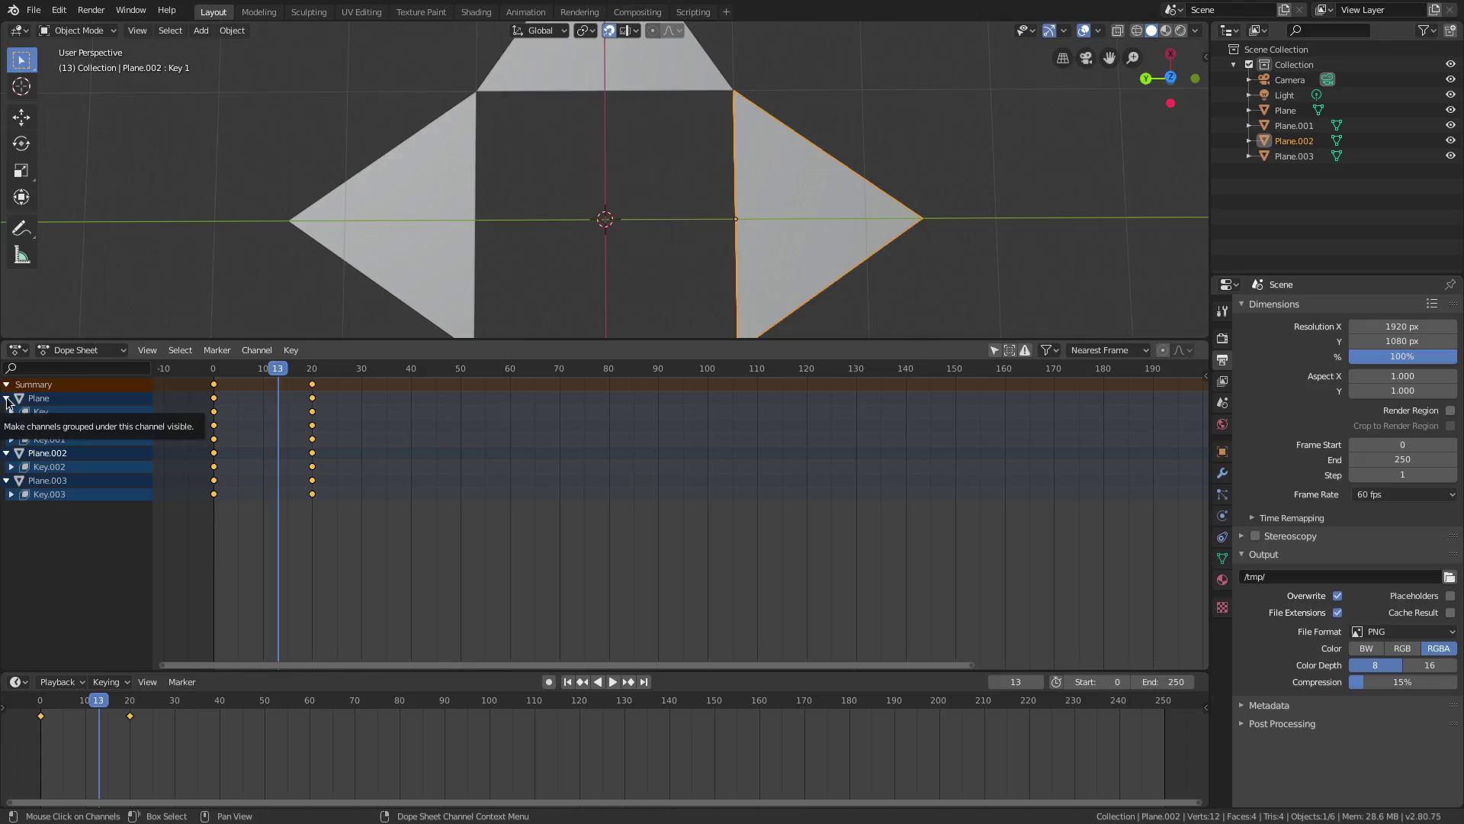
Step: Collapse the Plane to Plane.003 channels and zoom in around the keyframes
click(6, 398)
click(7, 412)
click(6, 426)
click(6, 439)
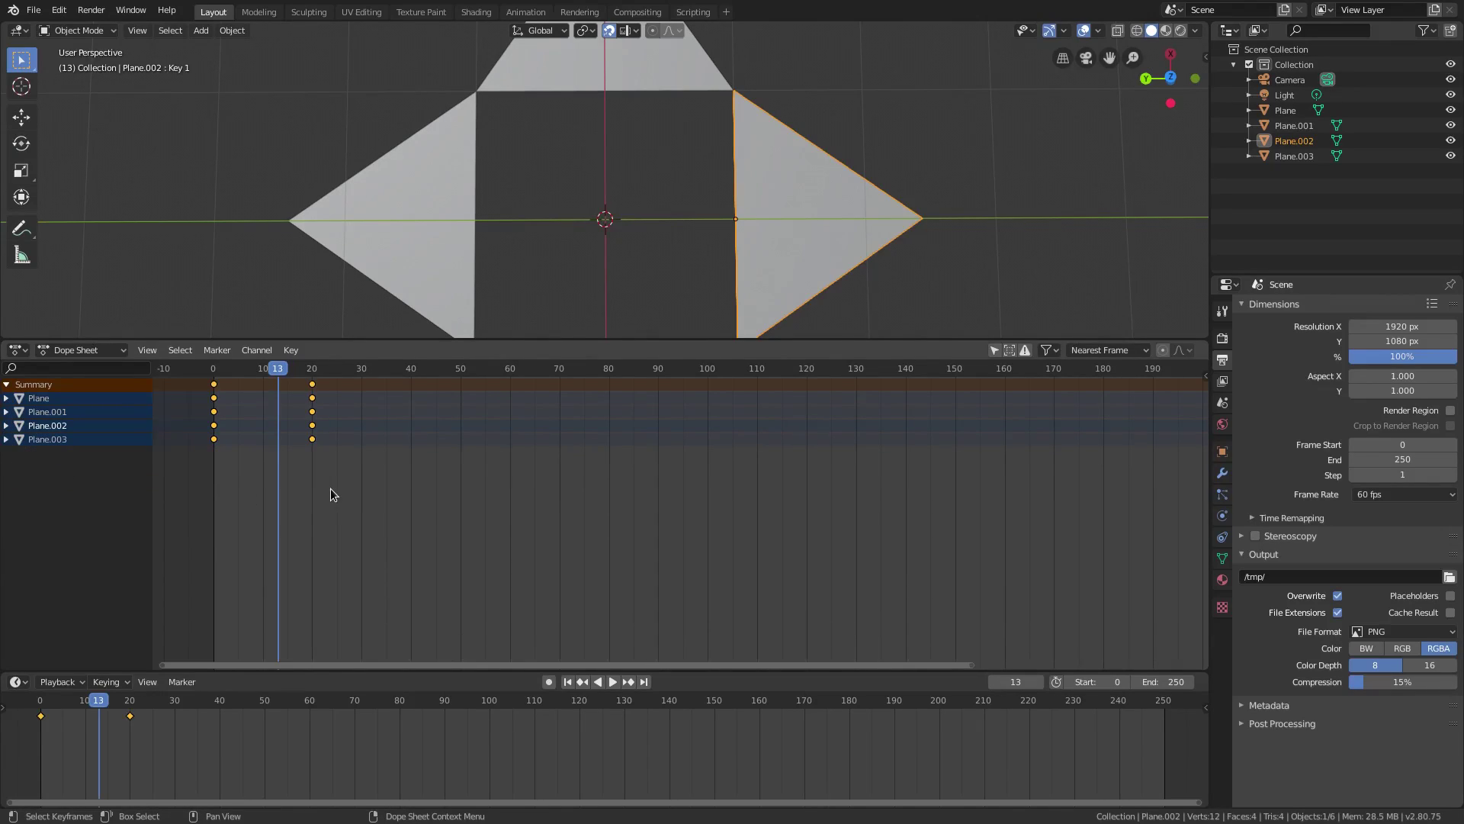
ctrl+middle_drag(330, 494, 534, 488)
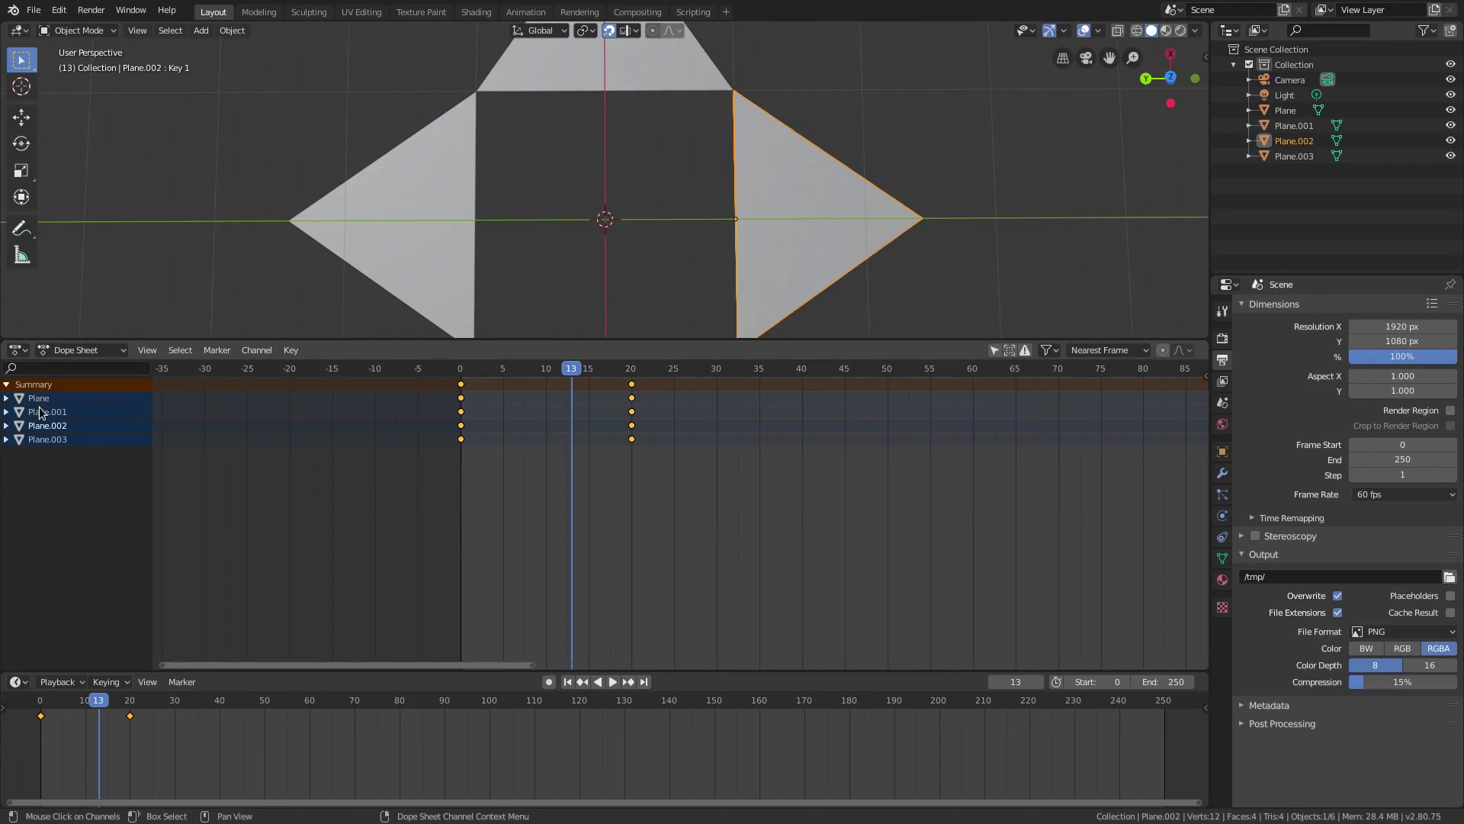
scroll(506, 228, down, 4)
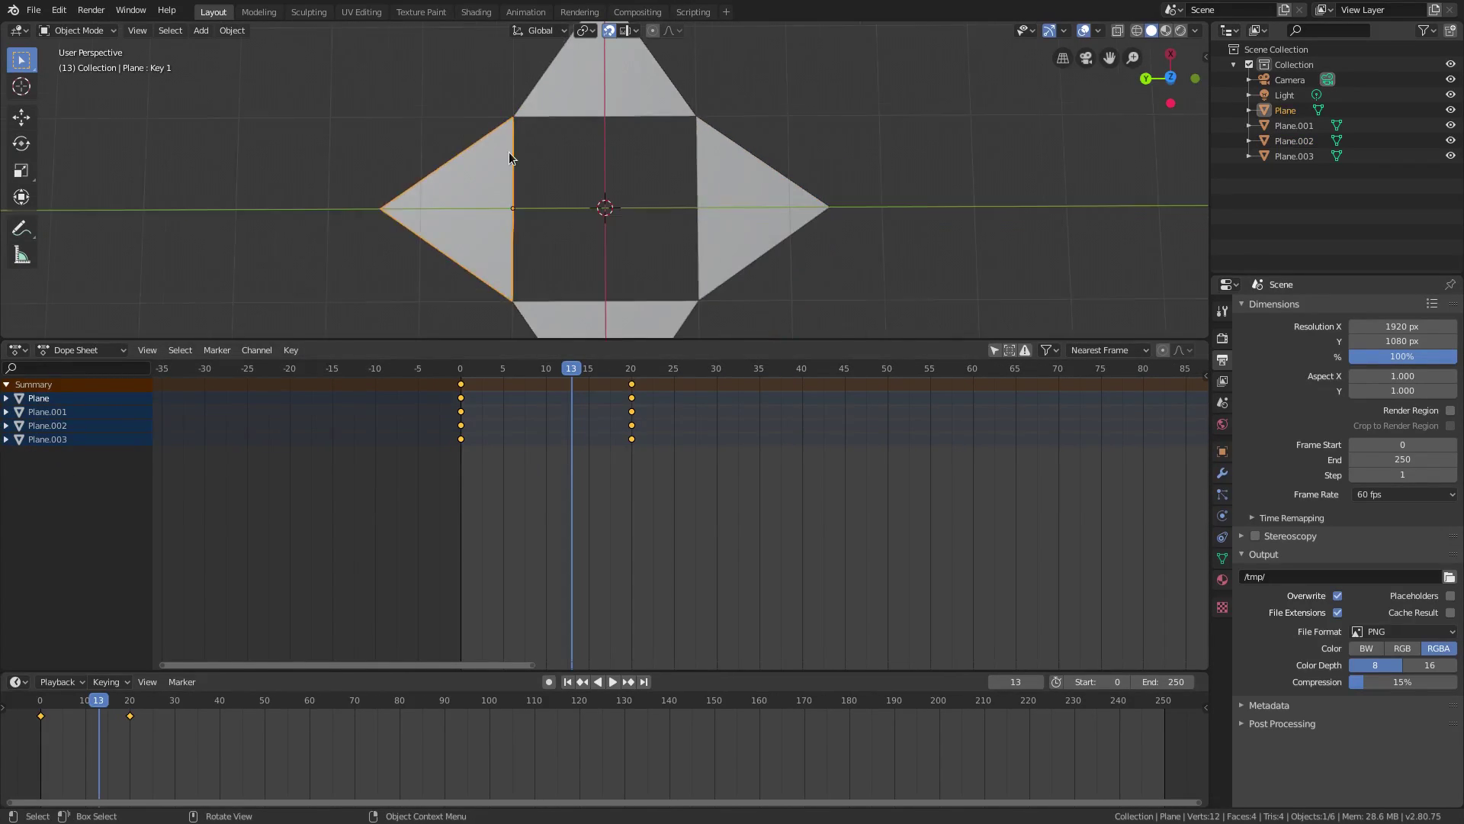
Step: Rename Plane.001, Plane.002 and Plane.003 to Plane2, Plane3 and Plane4
click(55, 413)
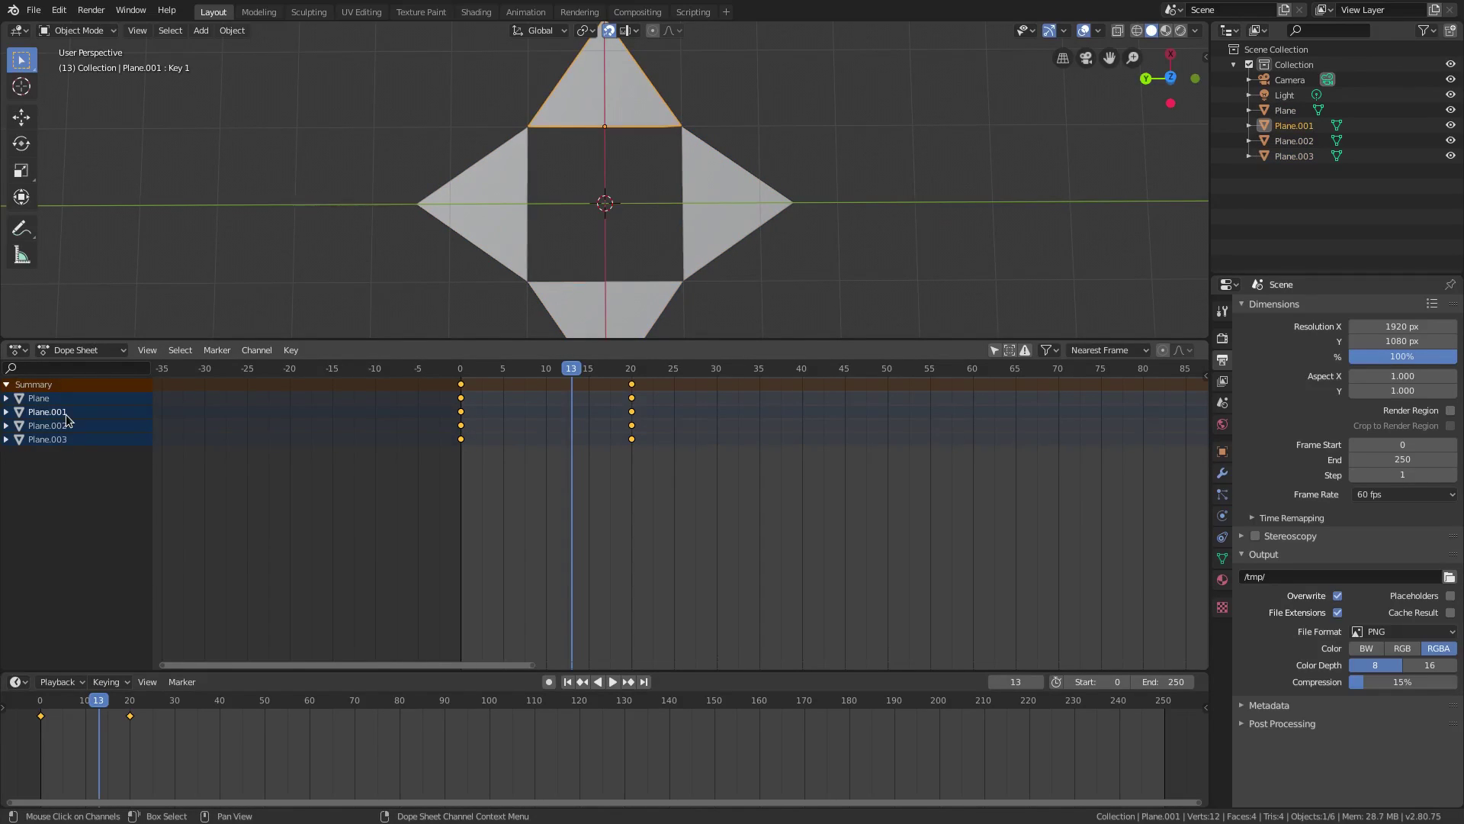
double_click(65, 413)
text(2)
key(Return)
double_click(85, 413)
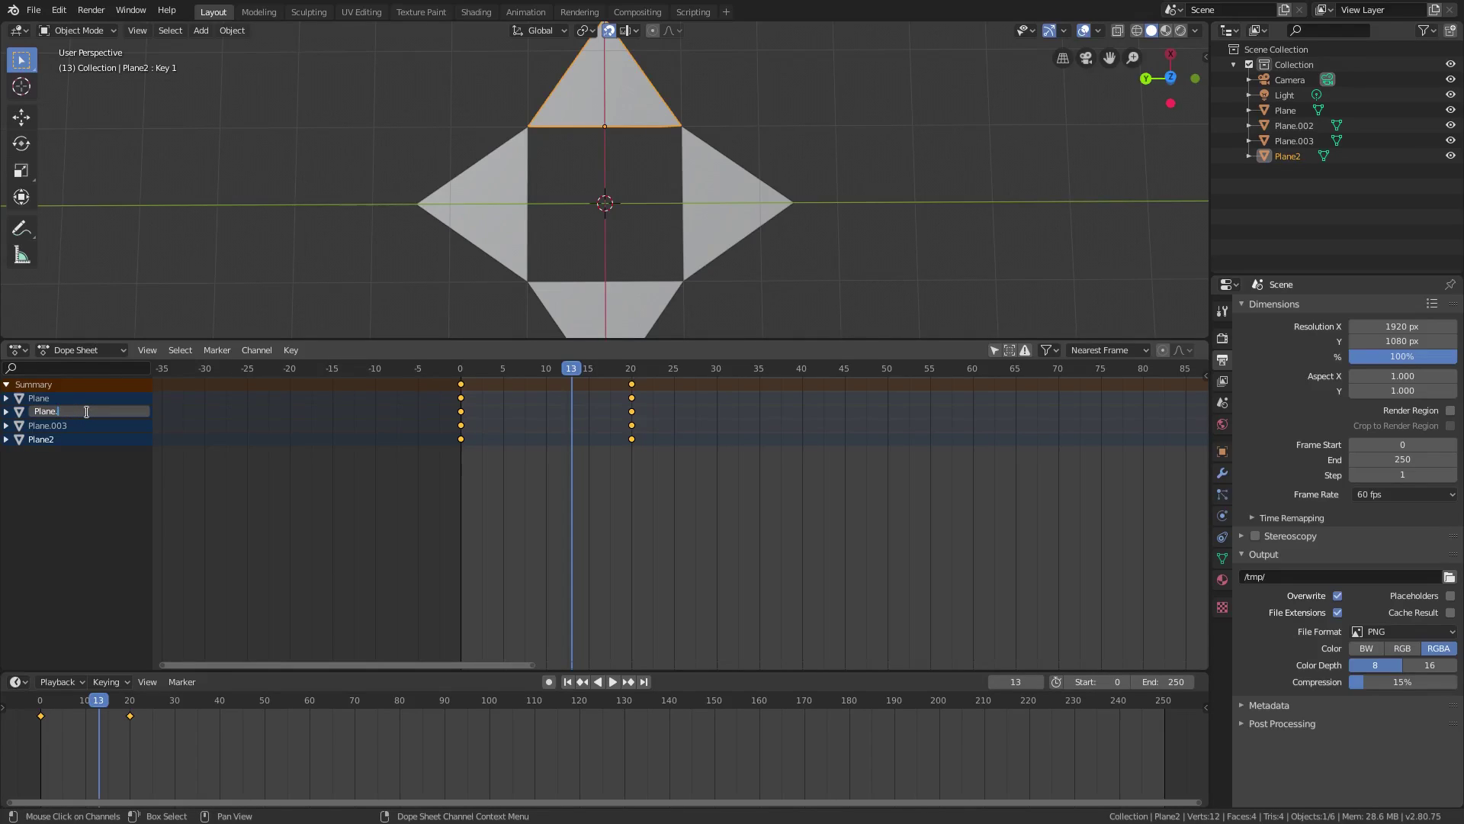
key(BackSpace)
text(3)
key(Return)
double_click(86, 412)
text(4)
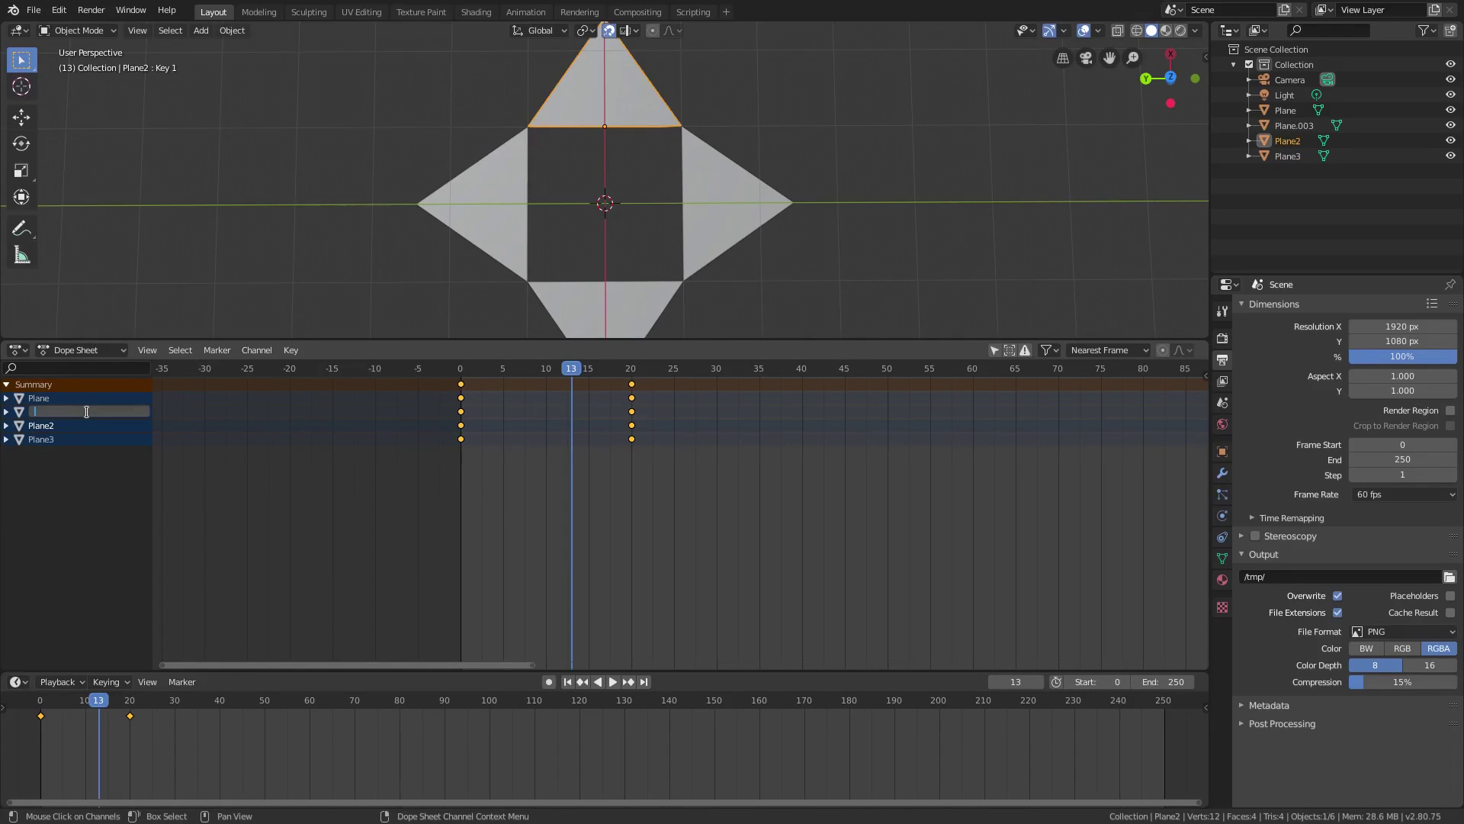
text(P)
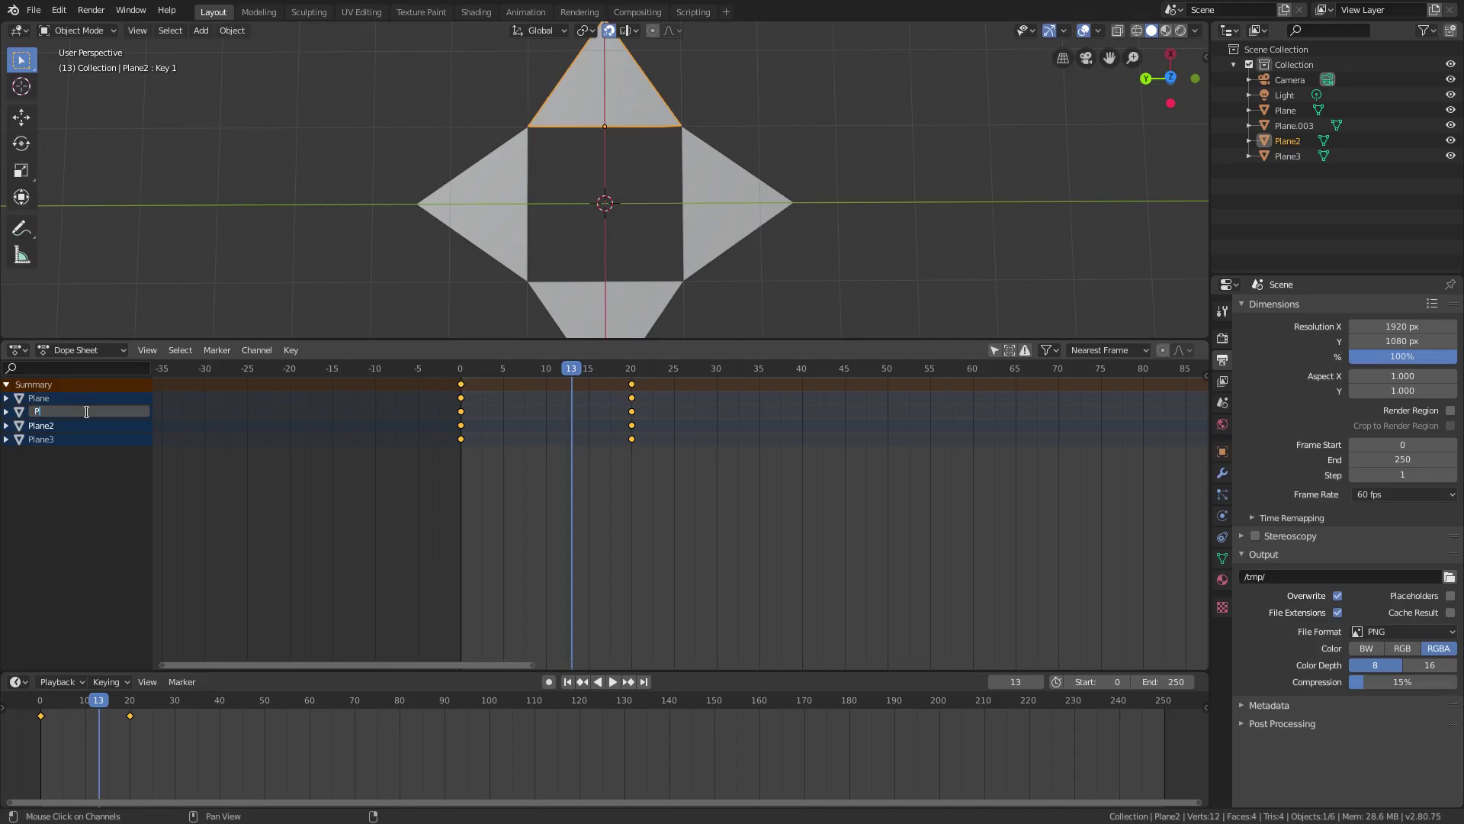
text(lane2)
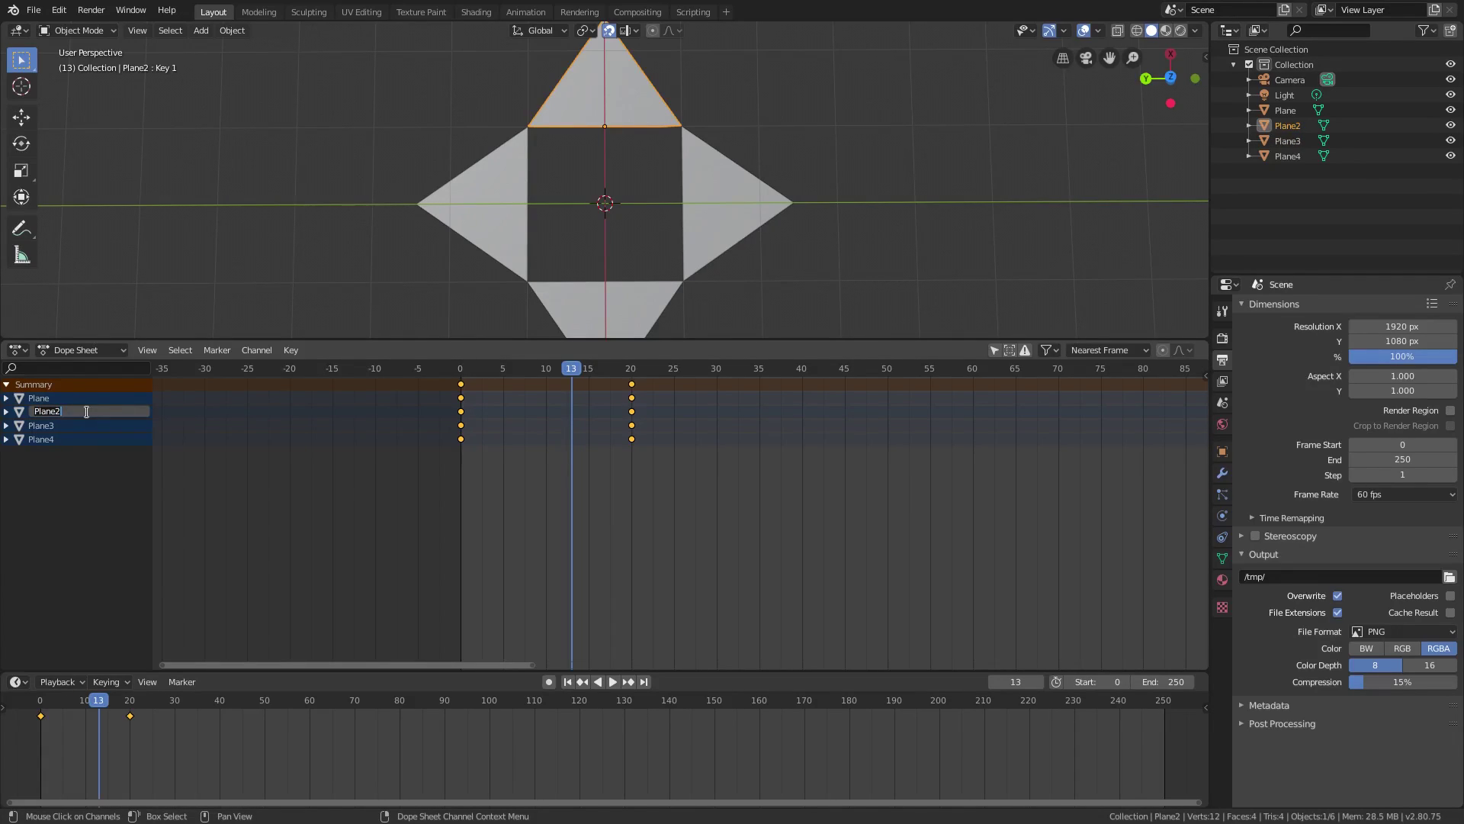
key(Return)
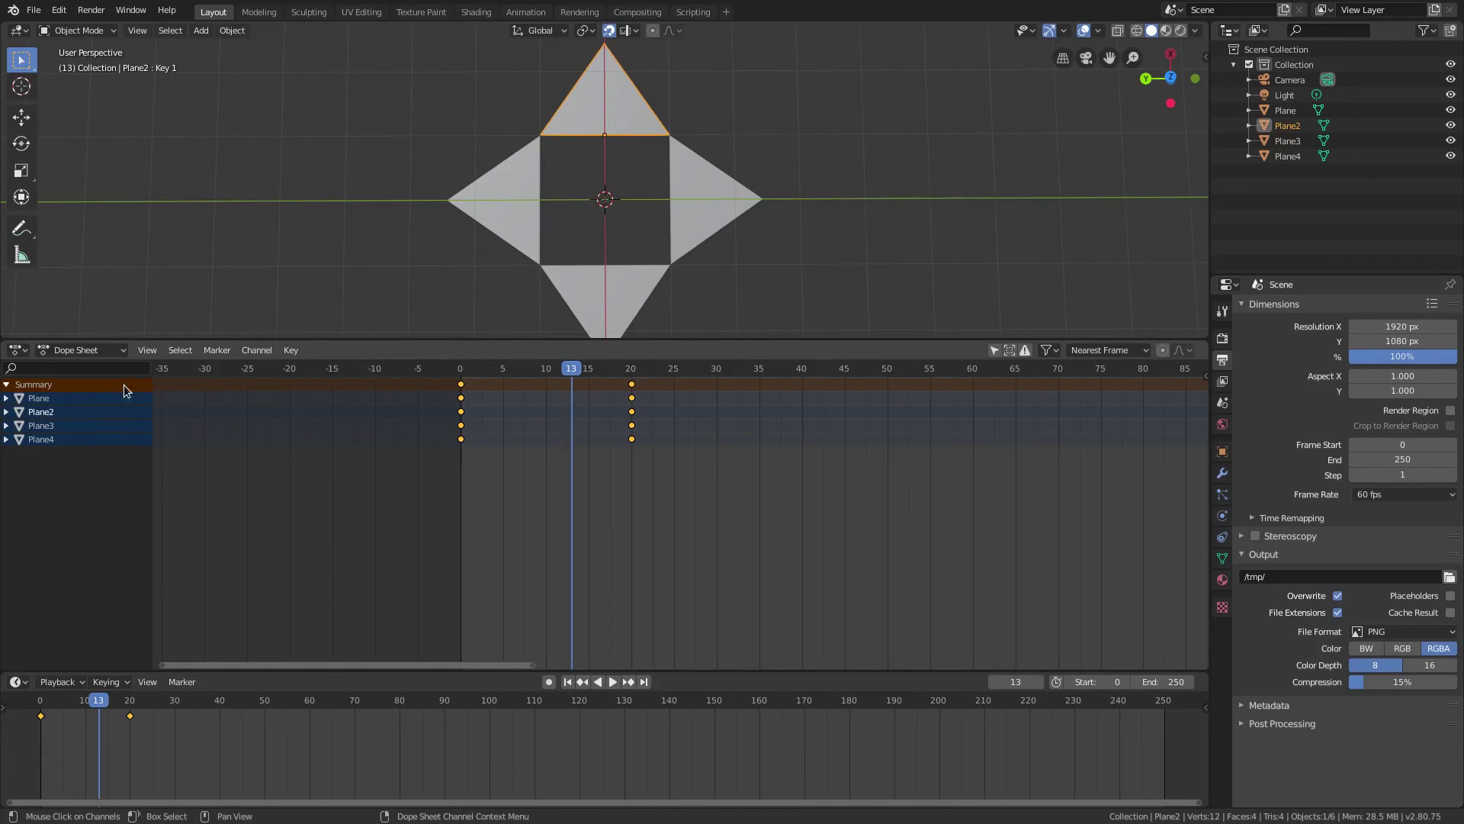
Step: Select each triangle in turn and play the unstaggered animation from frame 0
click(83, 397)
click(86, 411)
click(89, 425)
click(90, 438)
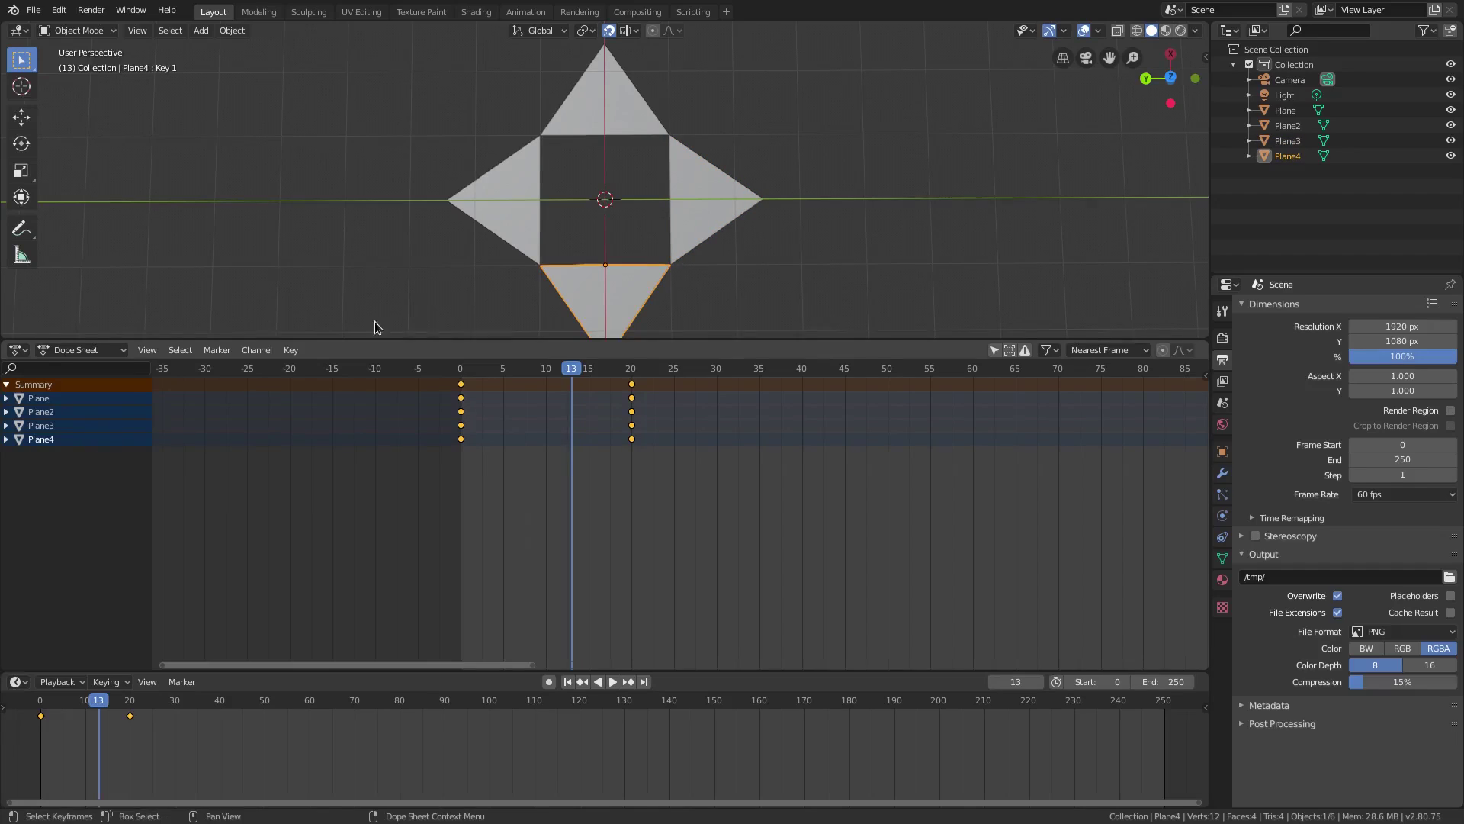
click(87, 398)
scroll(479, 431, up, 1)
scroll(412, 409, up, 1)
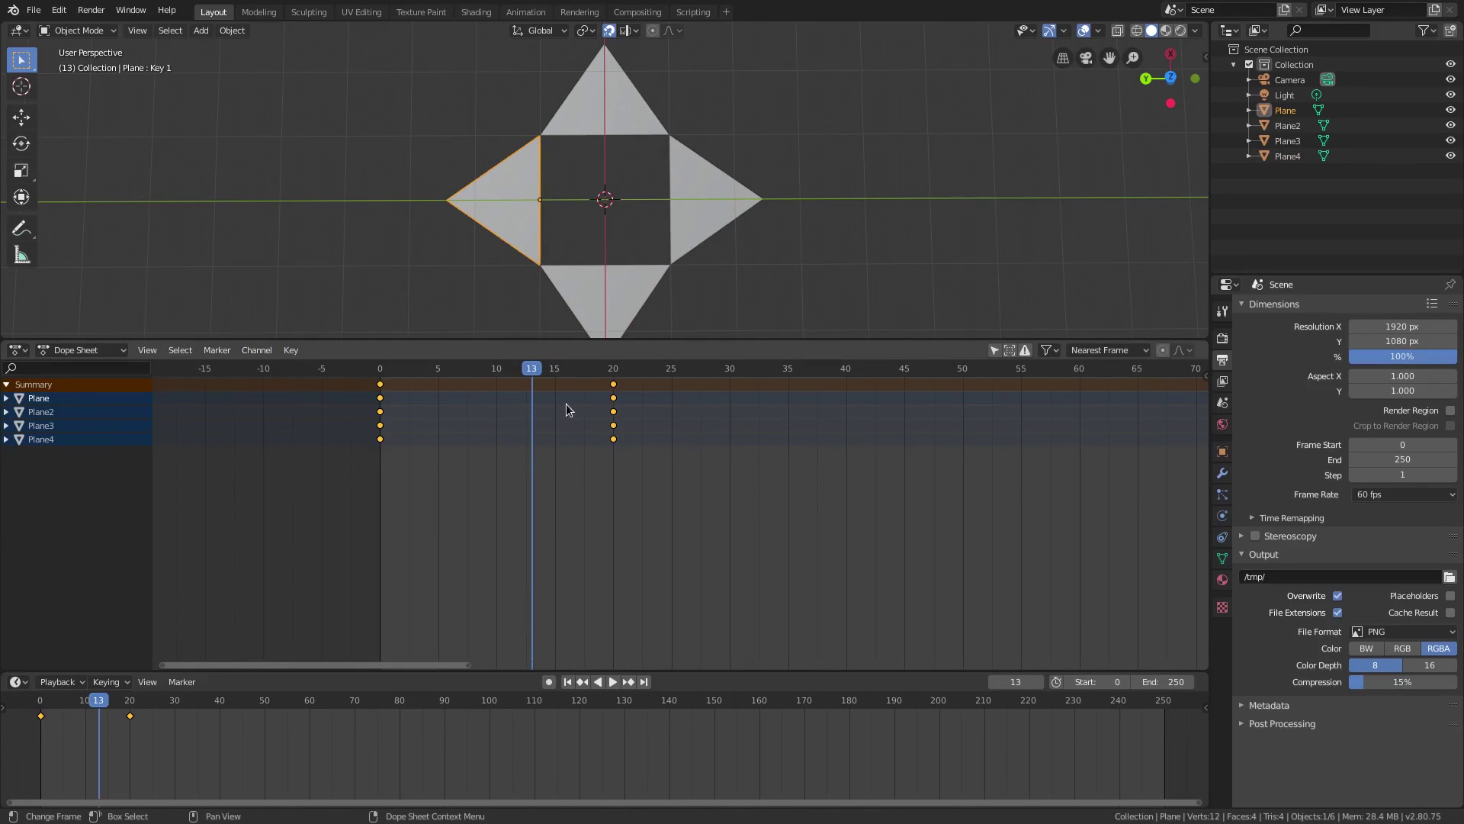
click(583, 681)
click(614, 683)
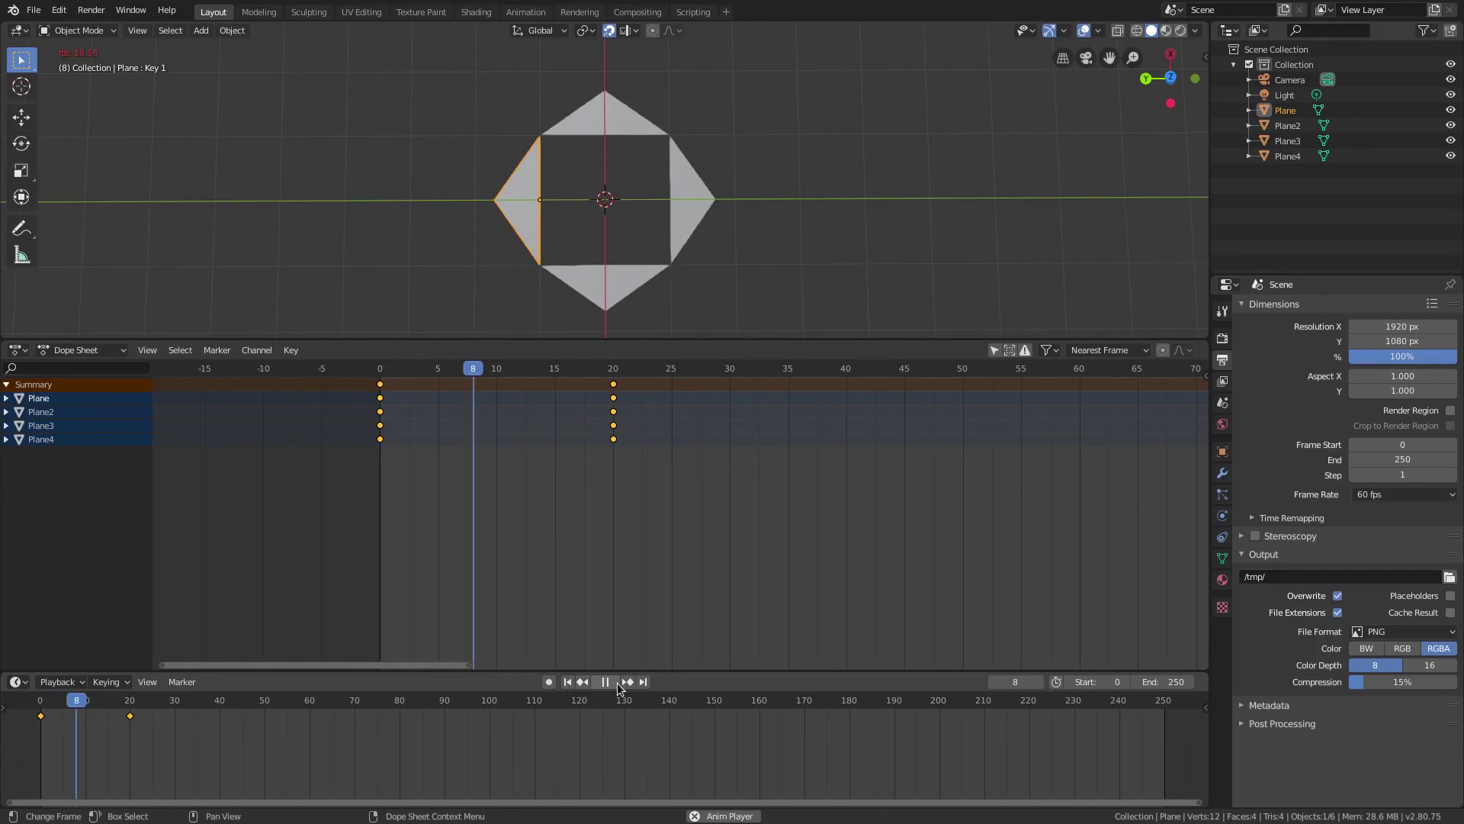
click(569, 682)
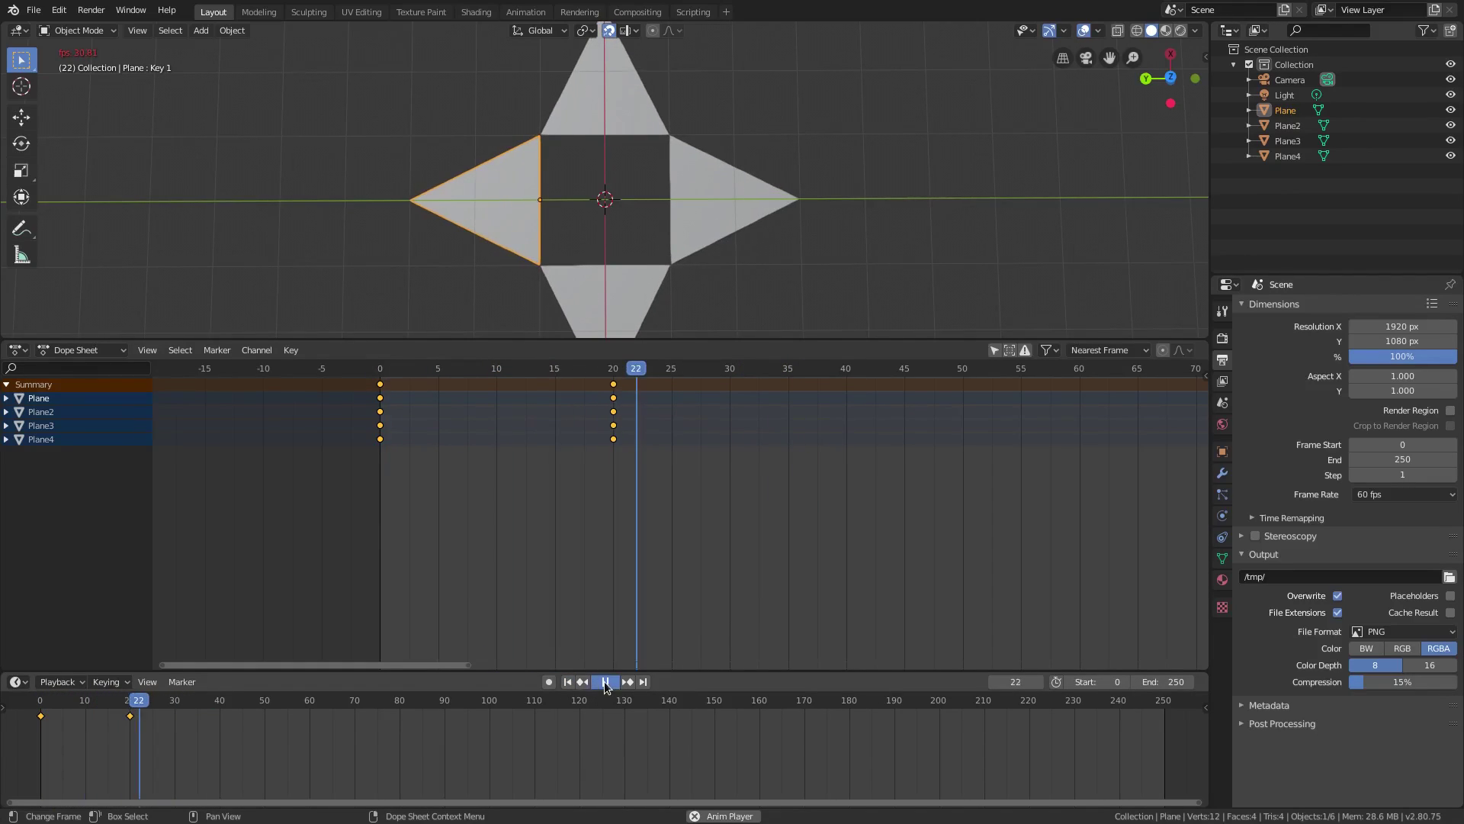
key(Escape)
scroll(374, 428, up, 1)
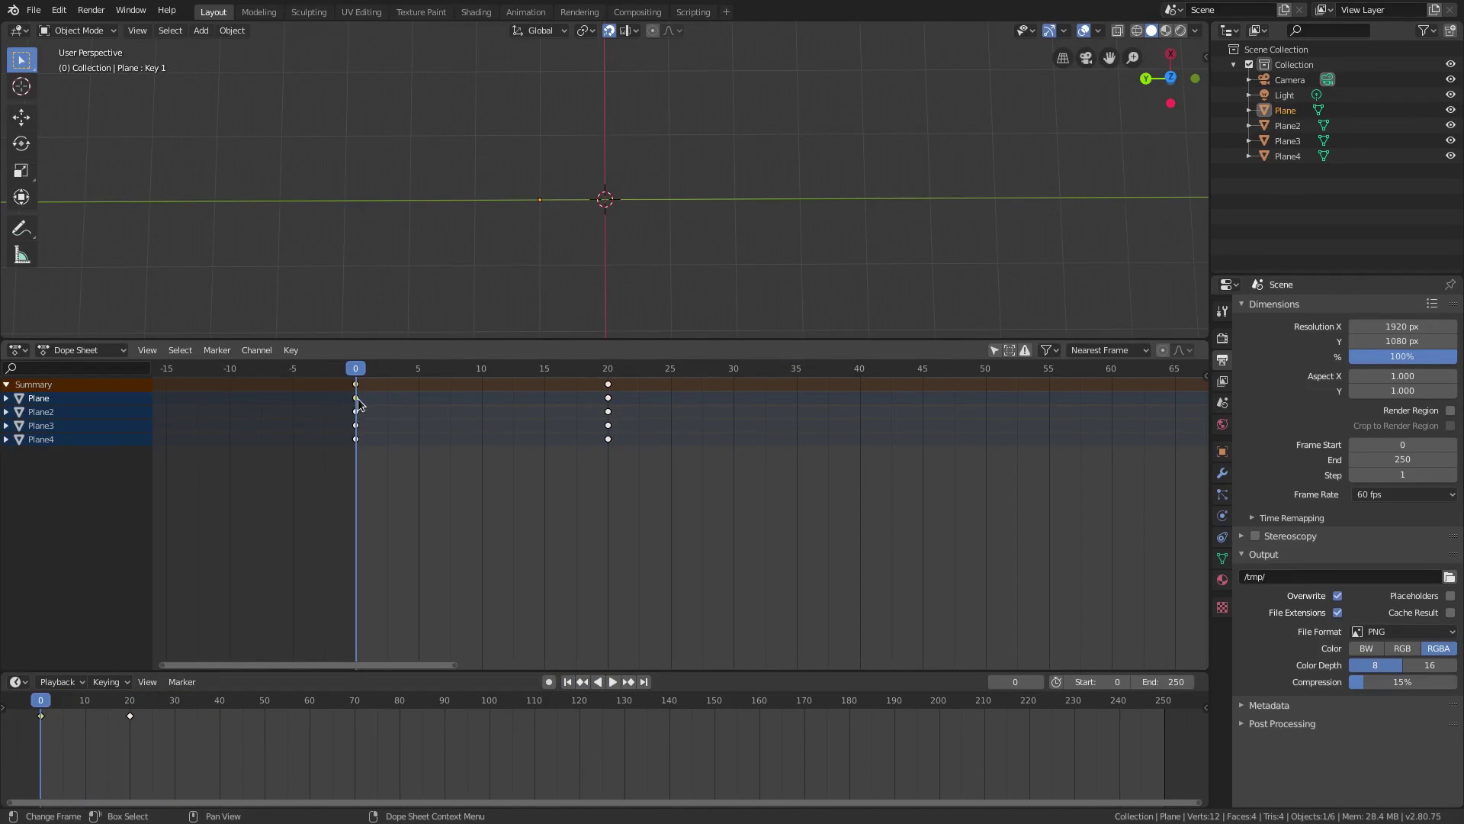
Step: Shift the keyframes of Plane2 to 5–25, Plane3 to 10–30 and Plane4 to 15–35
click(356, 411)
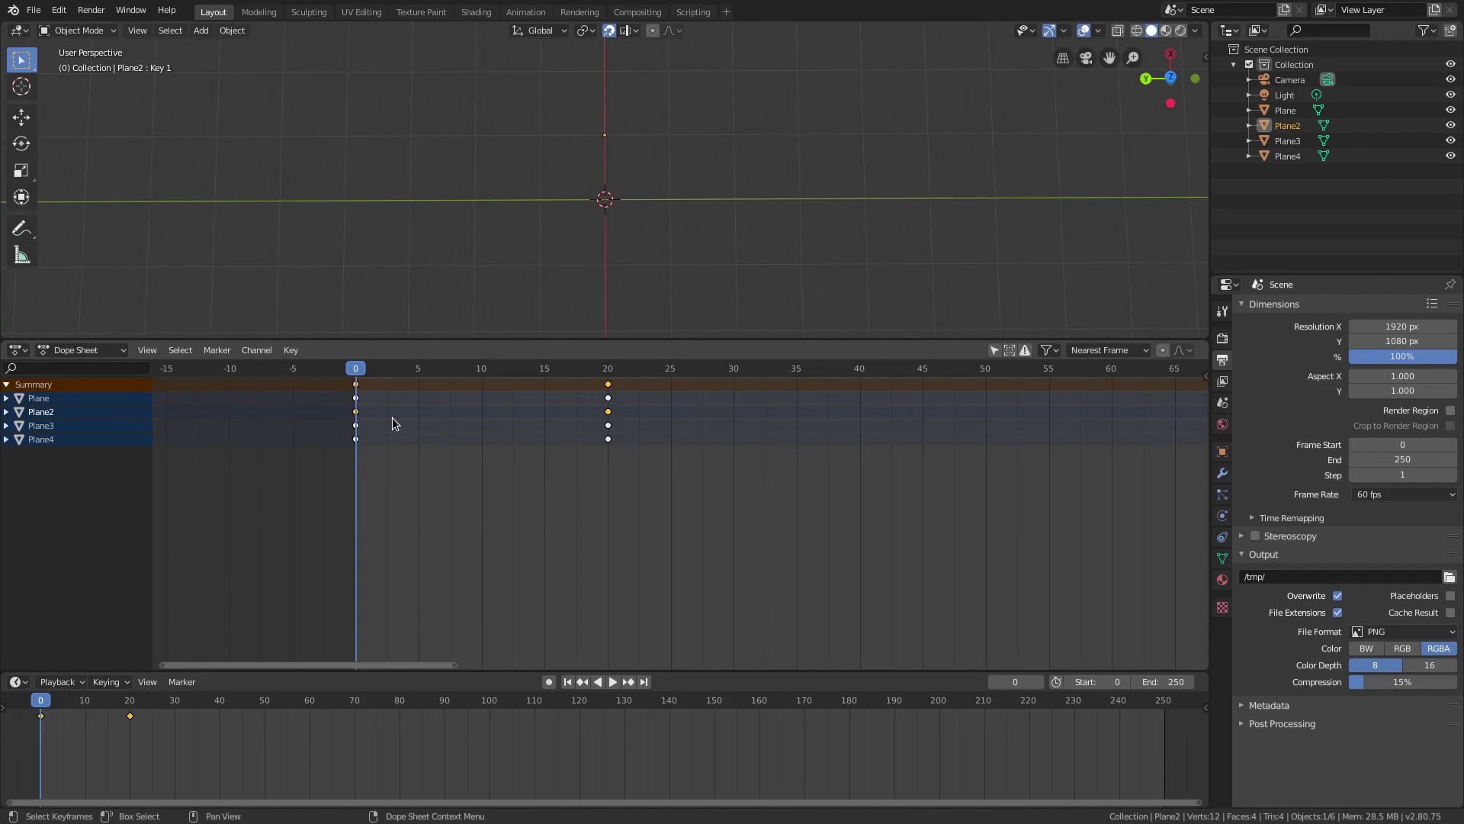
key(g)
click(452, 418)
shift+click(608, 425)
key(g)
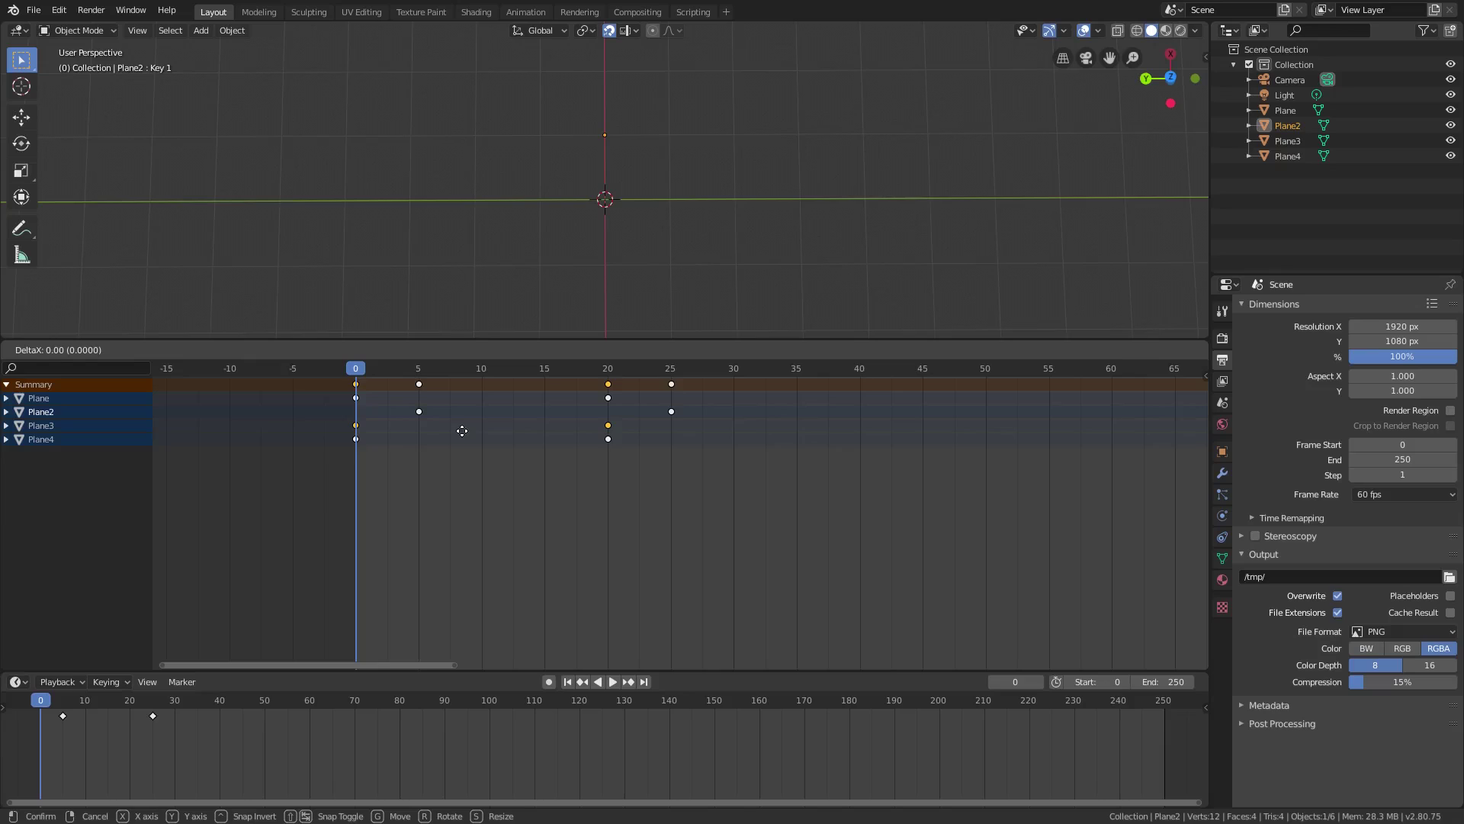
click(589, 434)
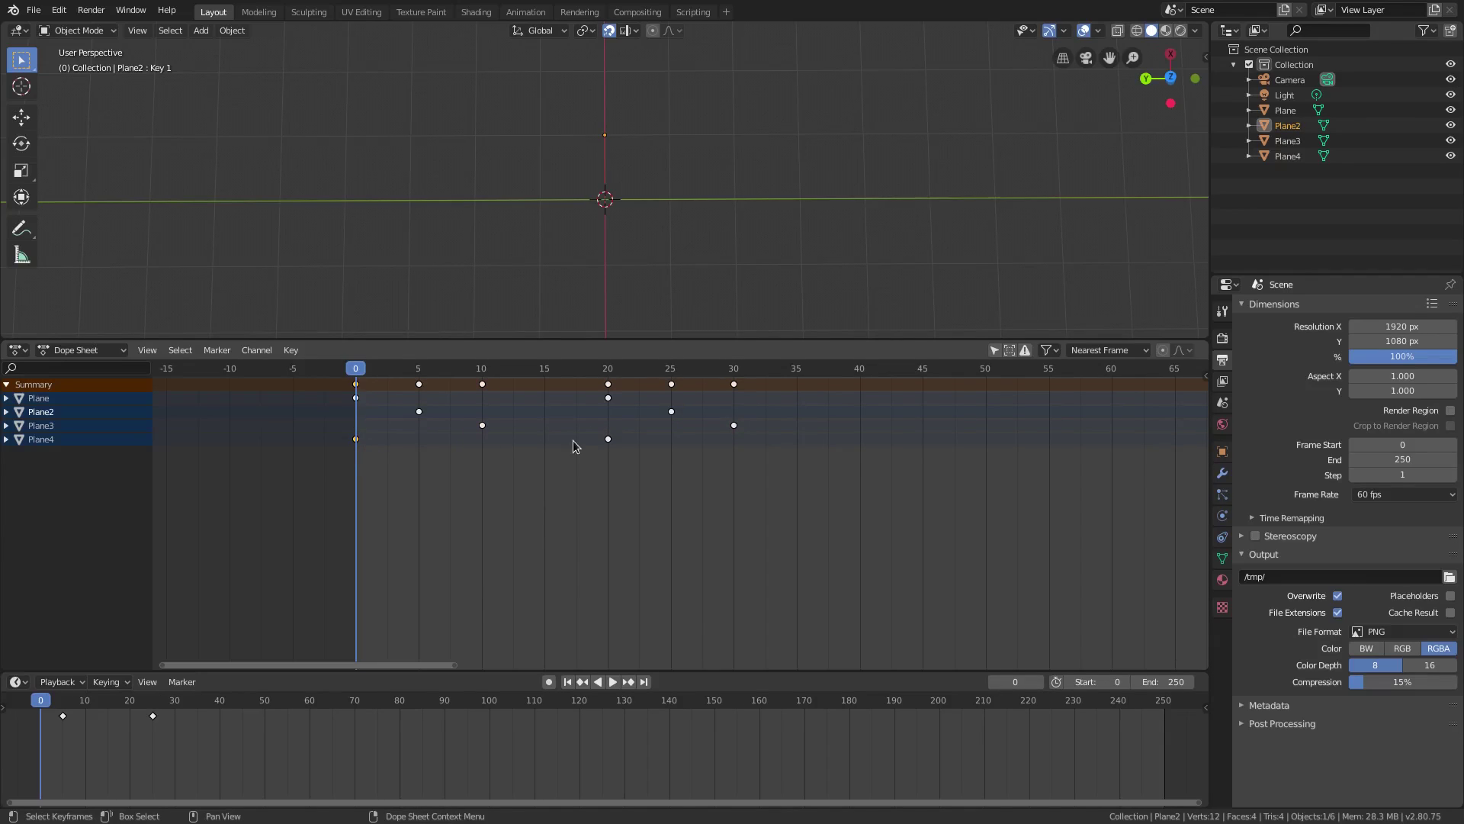
key(g)
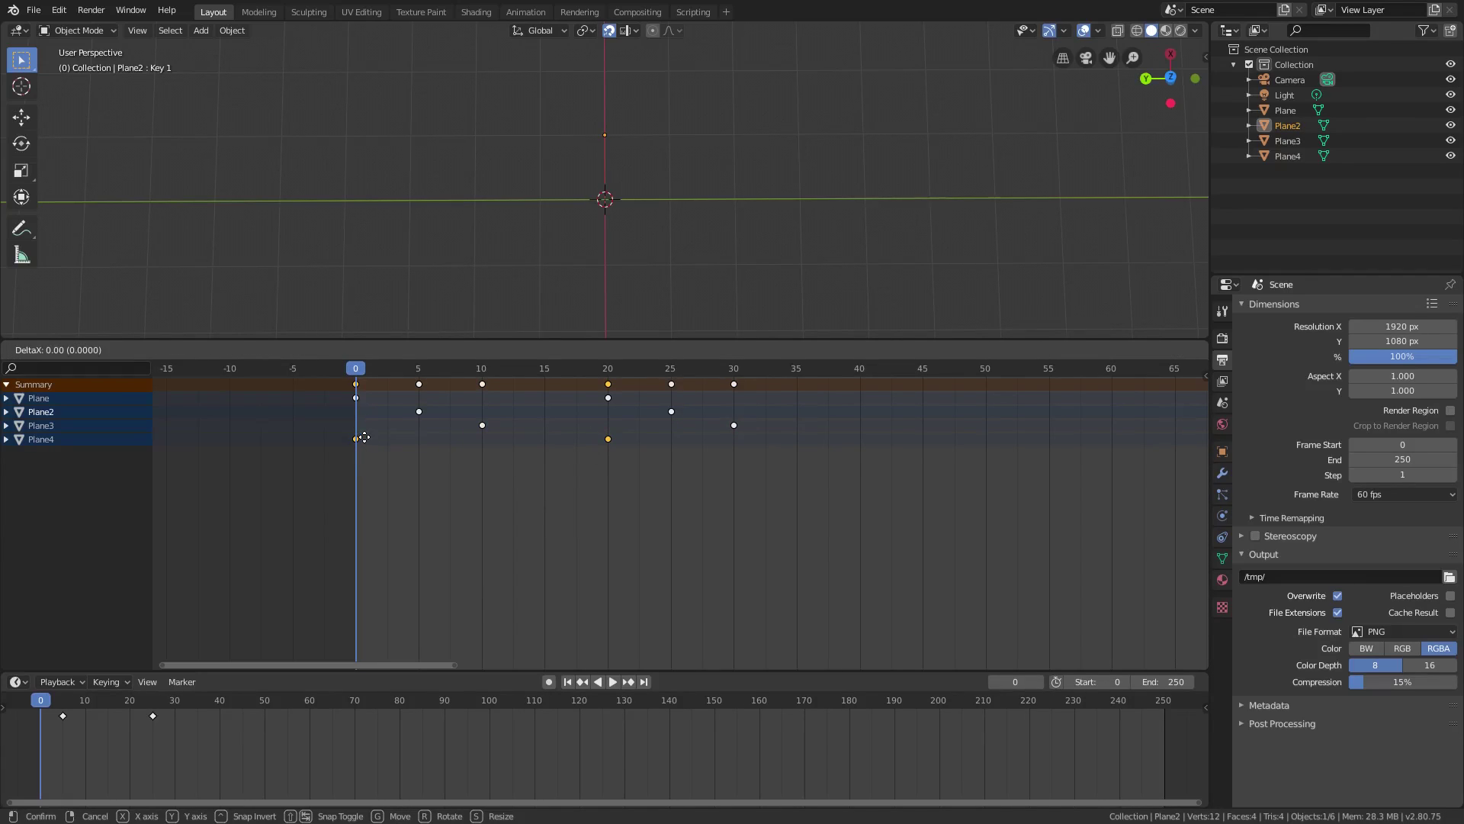
click(564, 443)
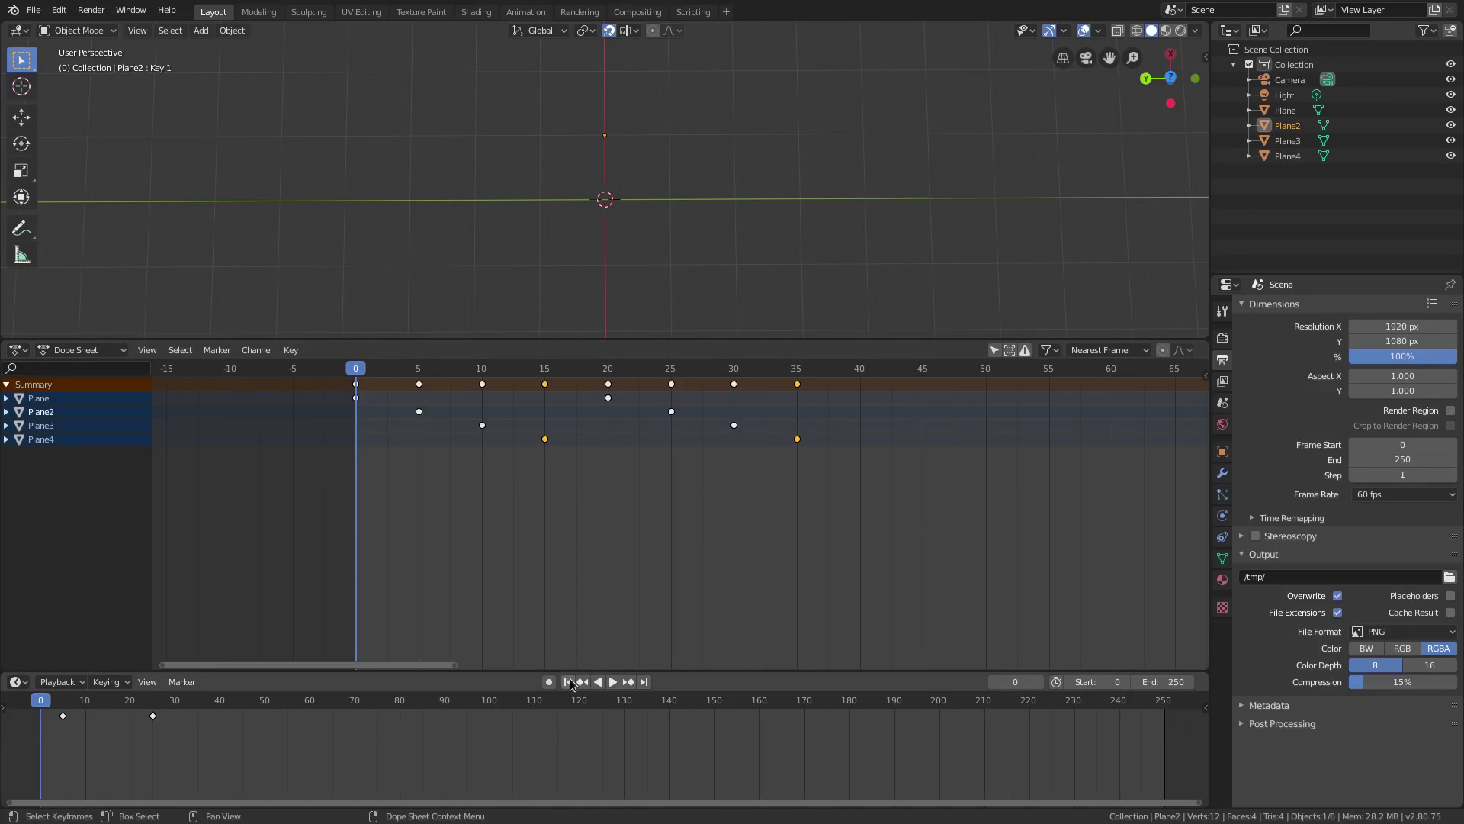
Step: Play the staggered animation and close the Dope Sheet so the viewport fills the space
click(617, 679)
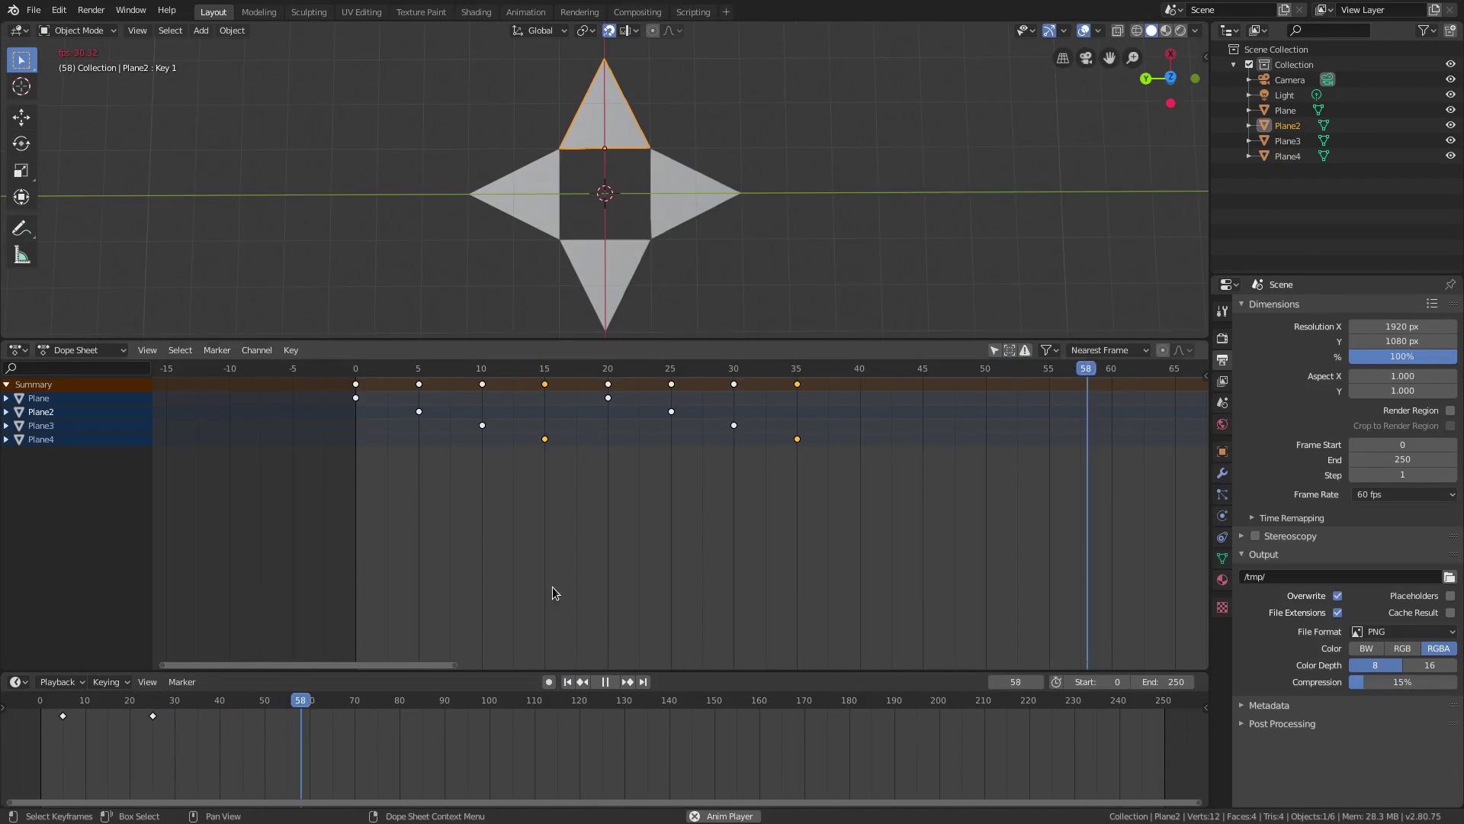
click(566, 682)
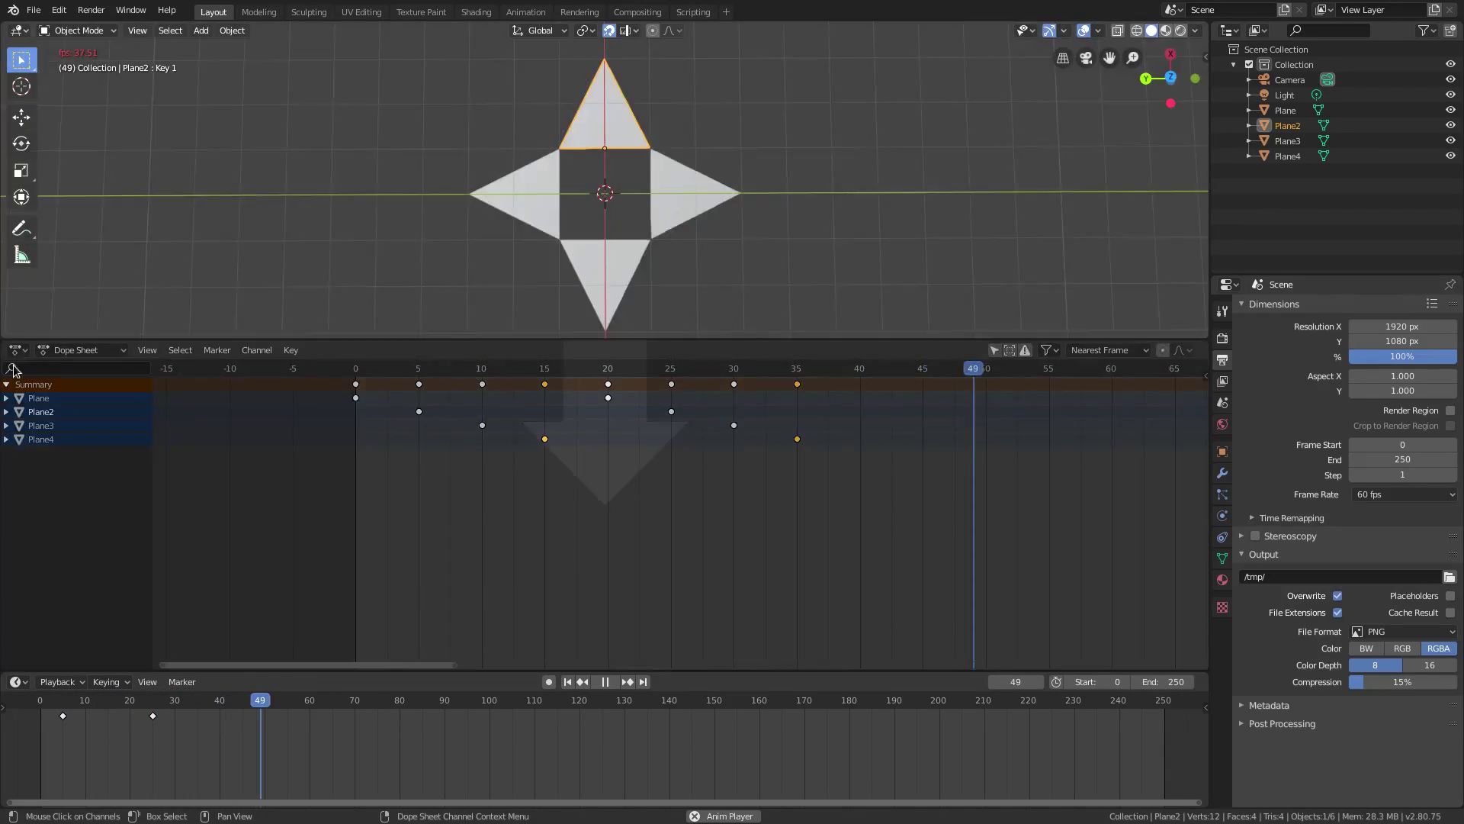
drag(13, 370, 660, 313)
middle_drag(661, 313, 686, 252)
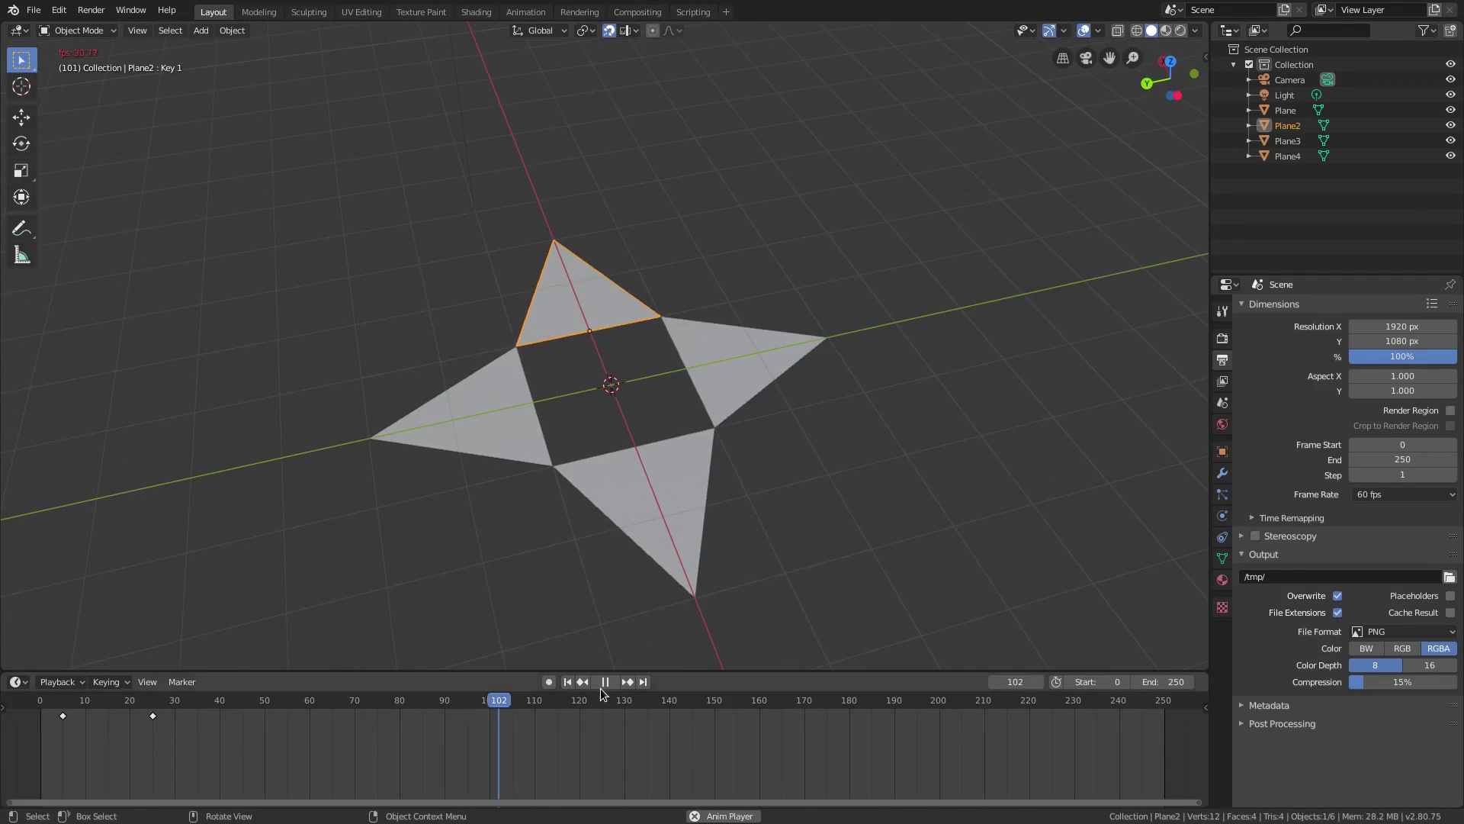
click(604, 681)
Step: Add a new plane mesh at the scene centre
scroll(635, 431, up, 3)
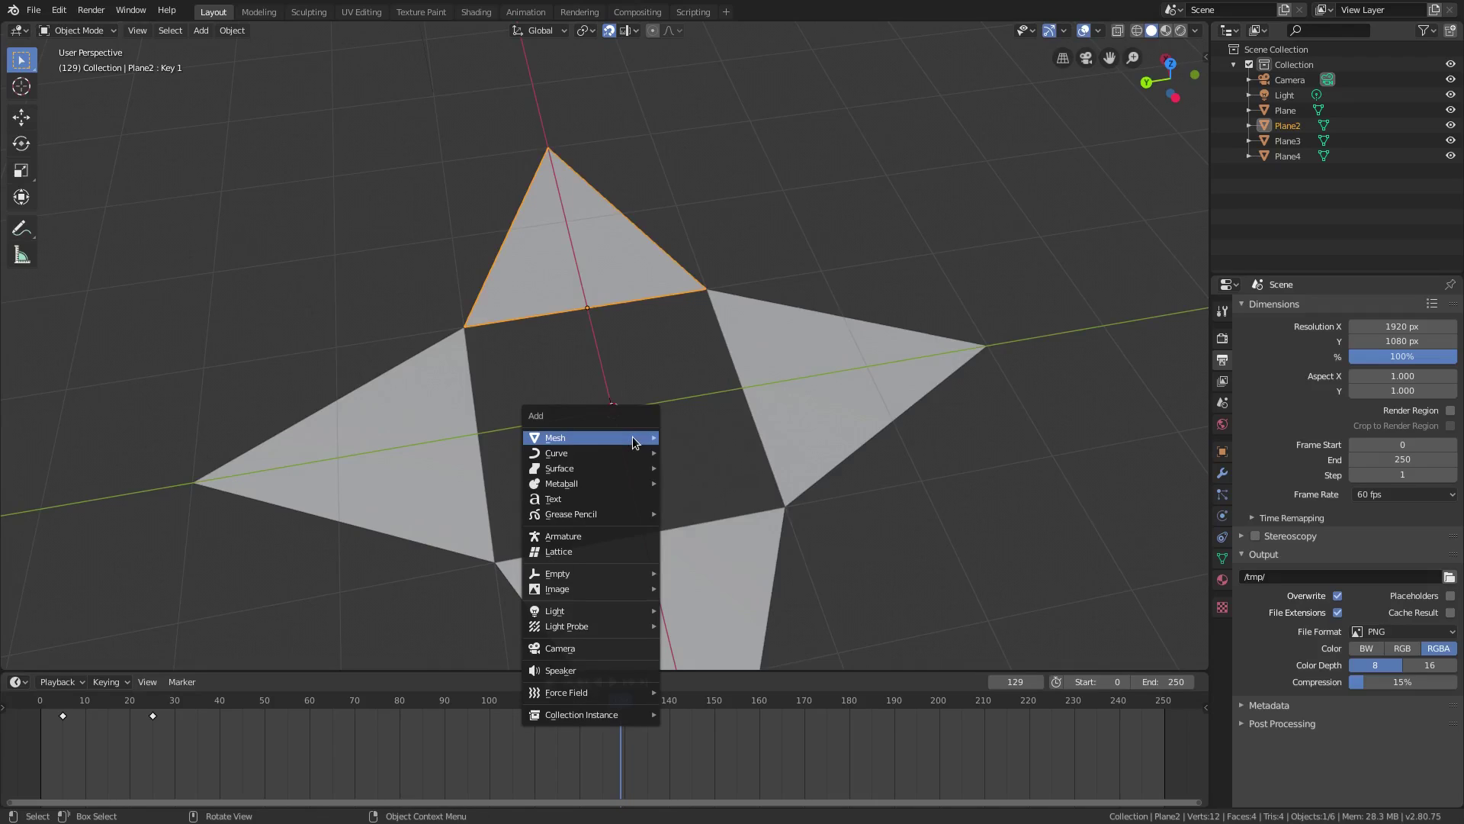
key(shift+a)
mouse_move(633, 437)
click(684, 435)
middle_drag(707, 433, 732, 384)
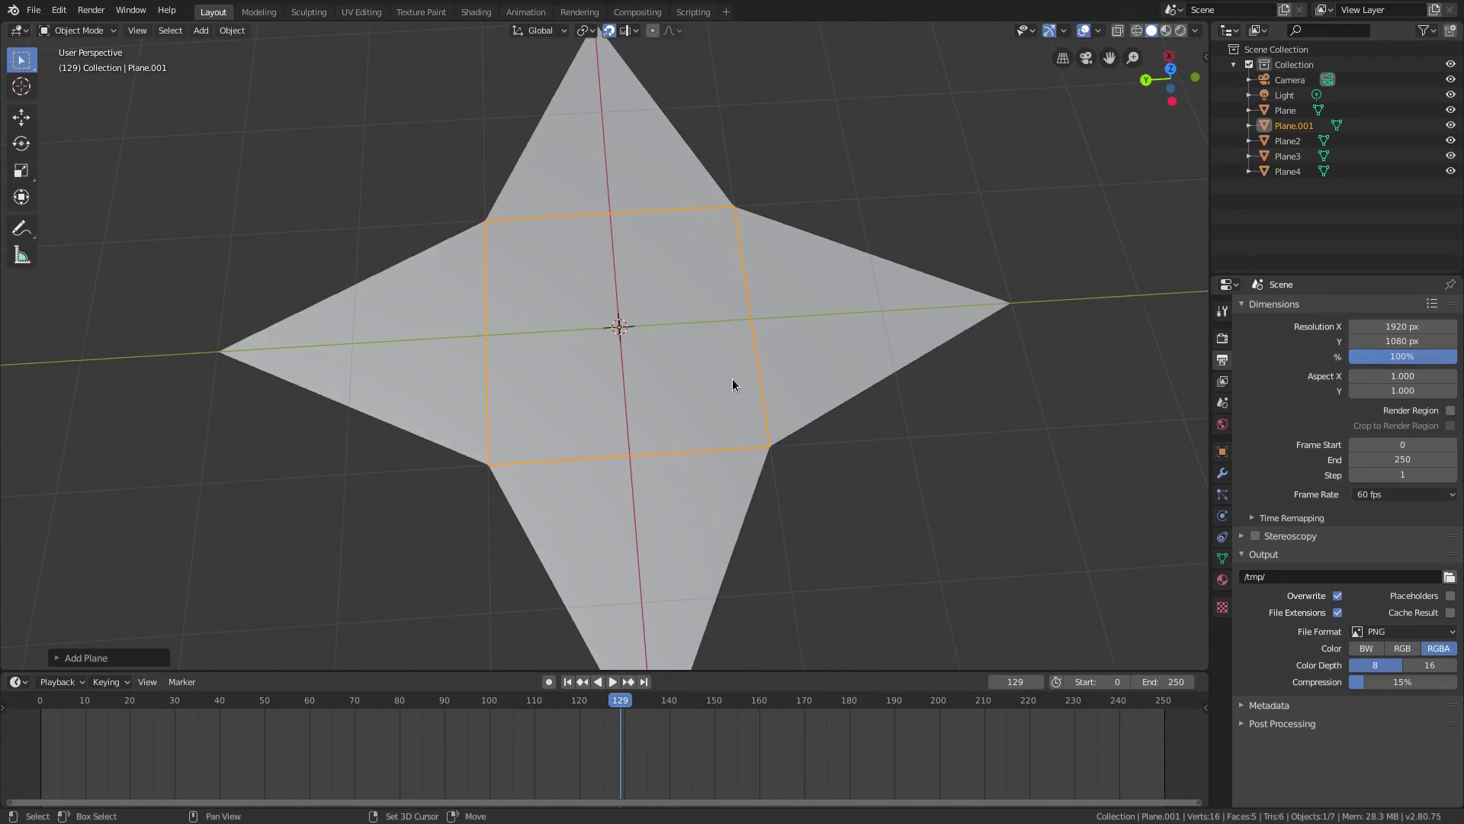
Step: Subdivide the whole plane in Edit Mode into four faces
key(shift+a)
mouse_move(773, 328)
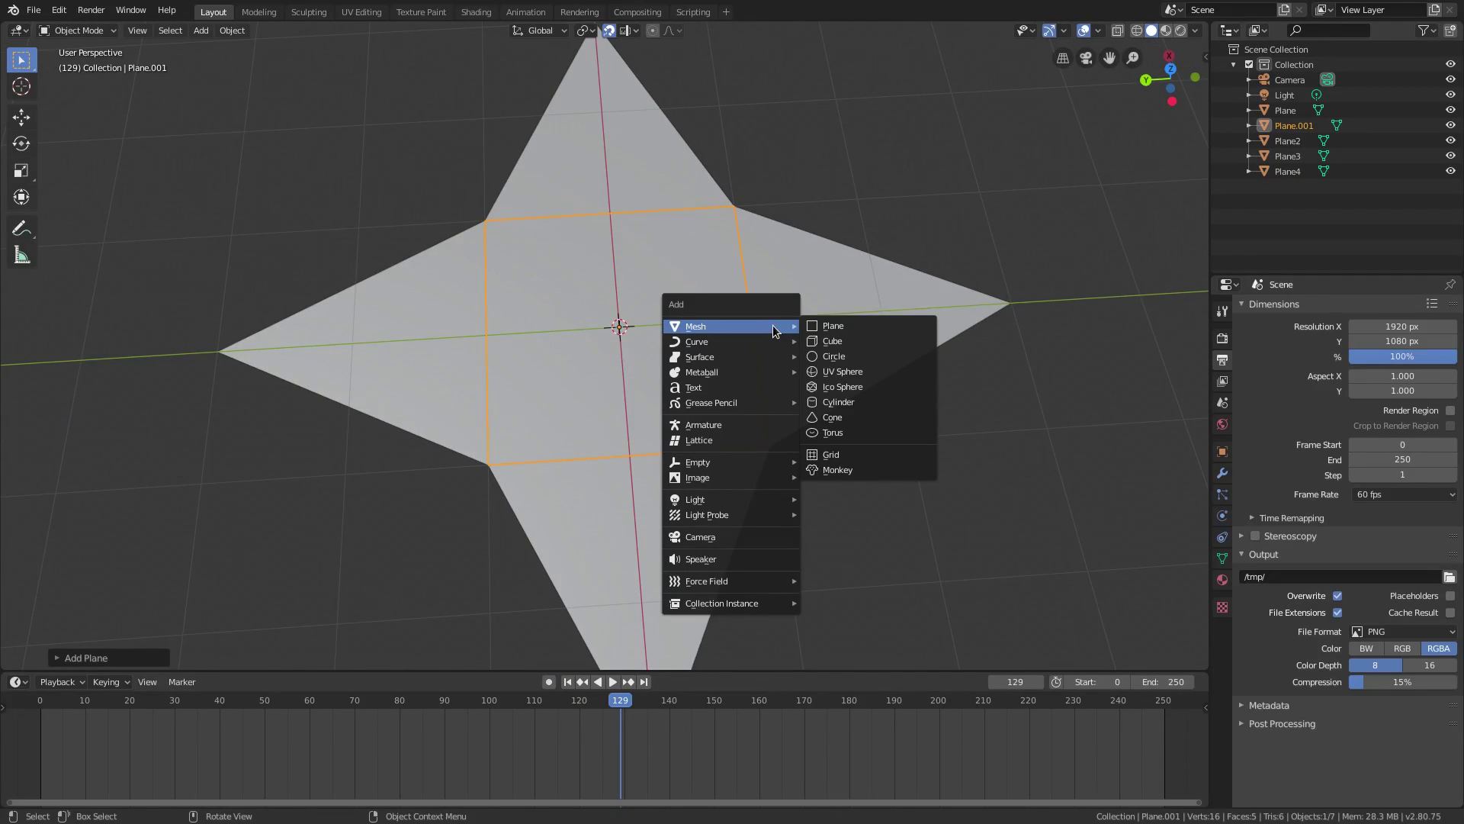
key(Escape)
scroll(619, 320, up, 3)
key(Tab)
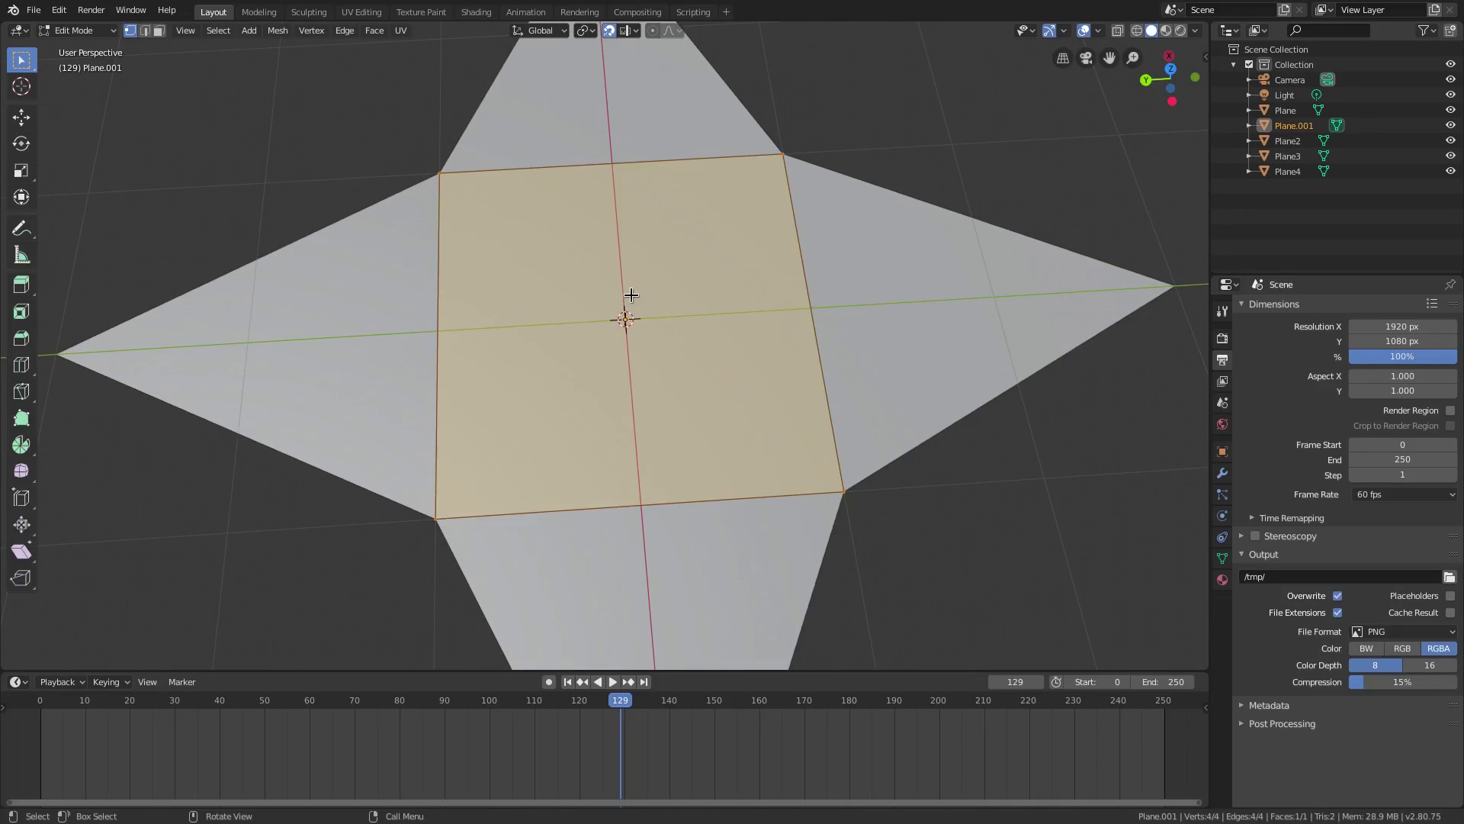
key(alt+a)
key(a)
right_click(576, 251)
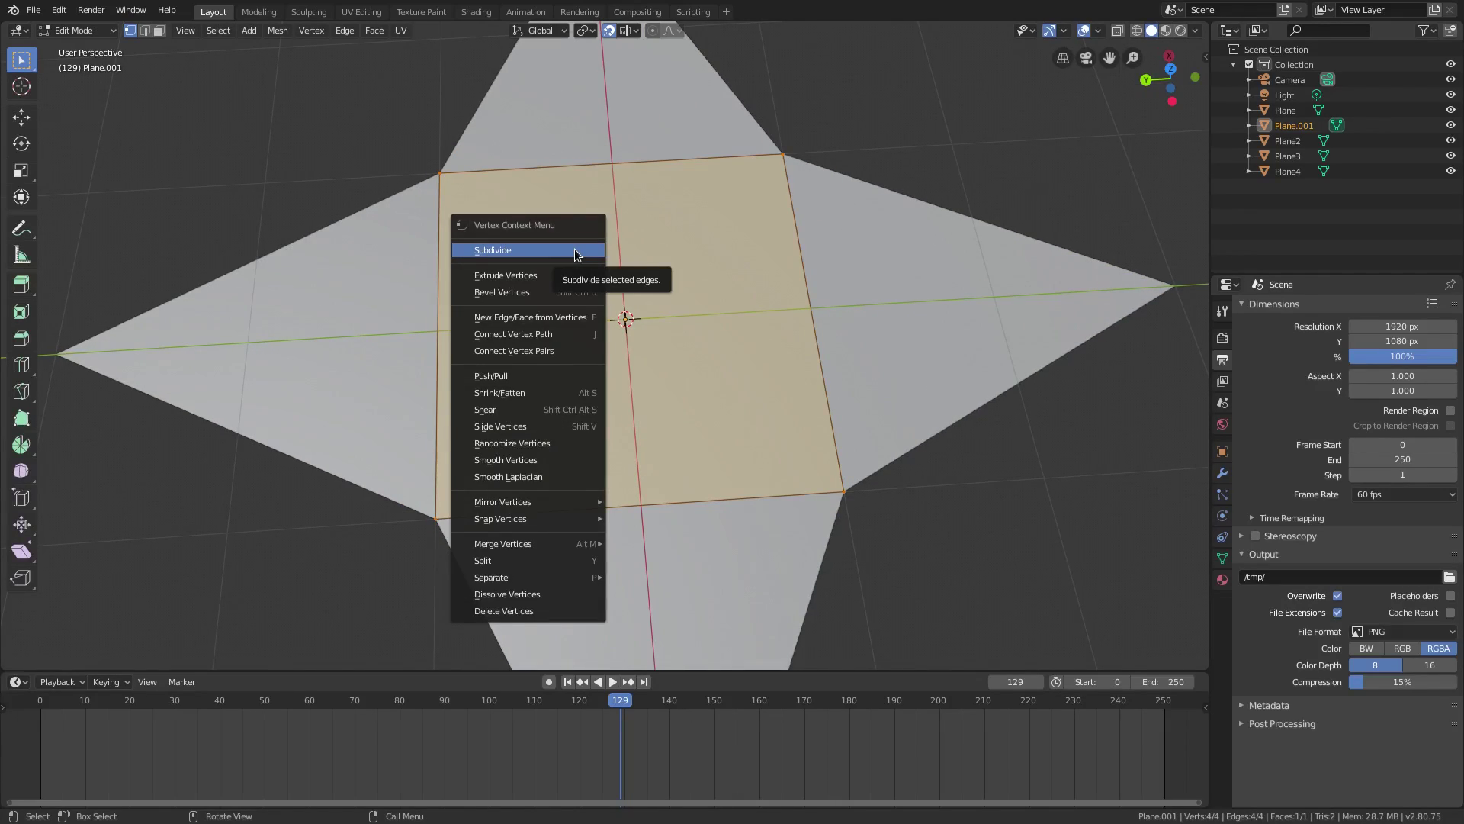
click(575, 252)
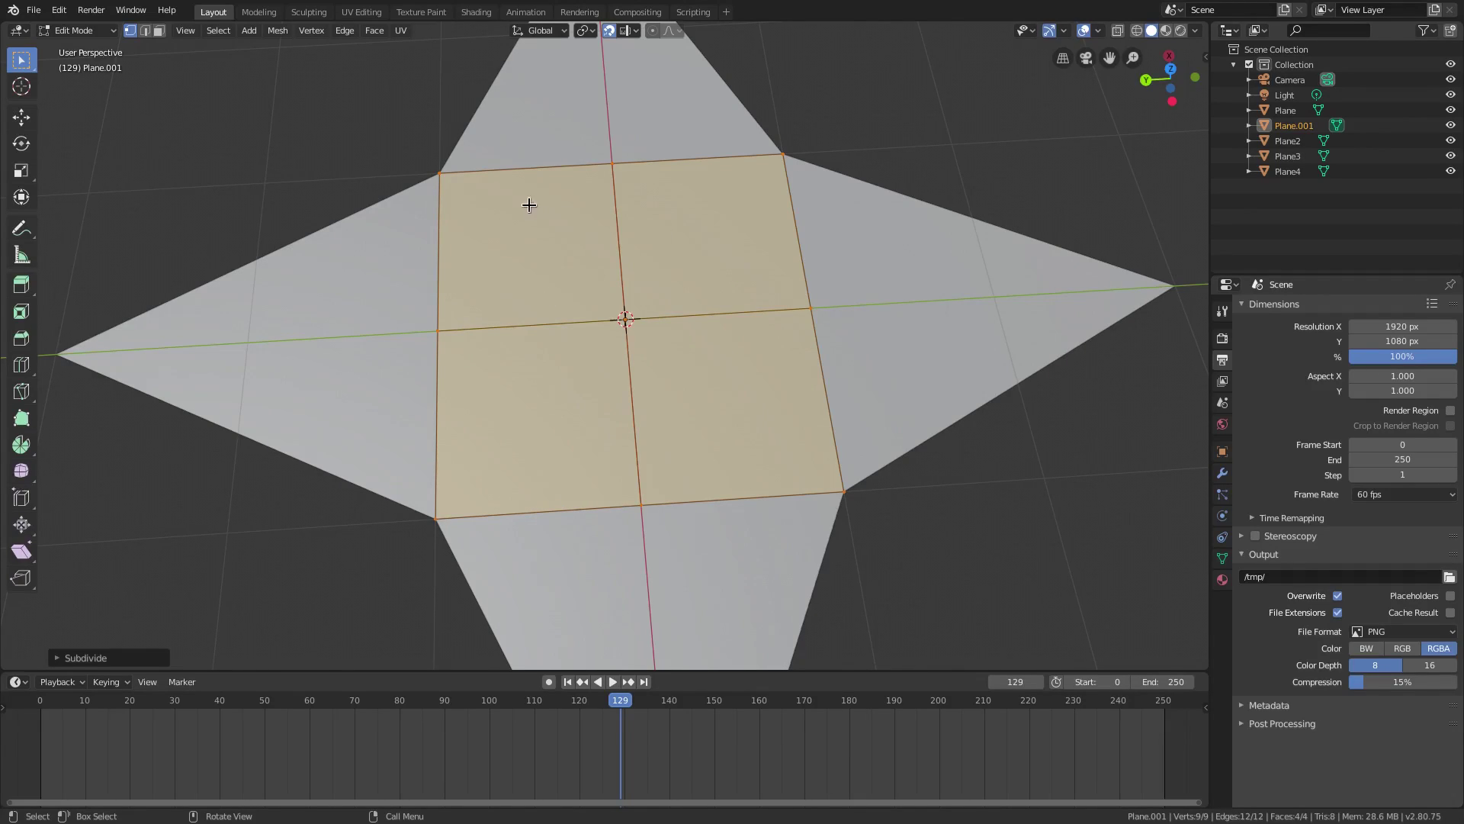
Step: Add Basis and Key 1 shape keys in the plane's Object Data properties
key(Tab)
click(1223, 496)
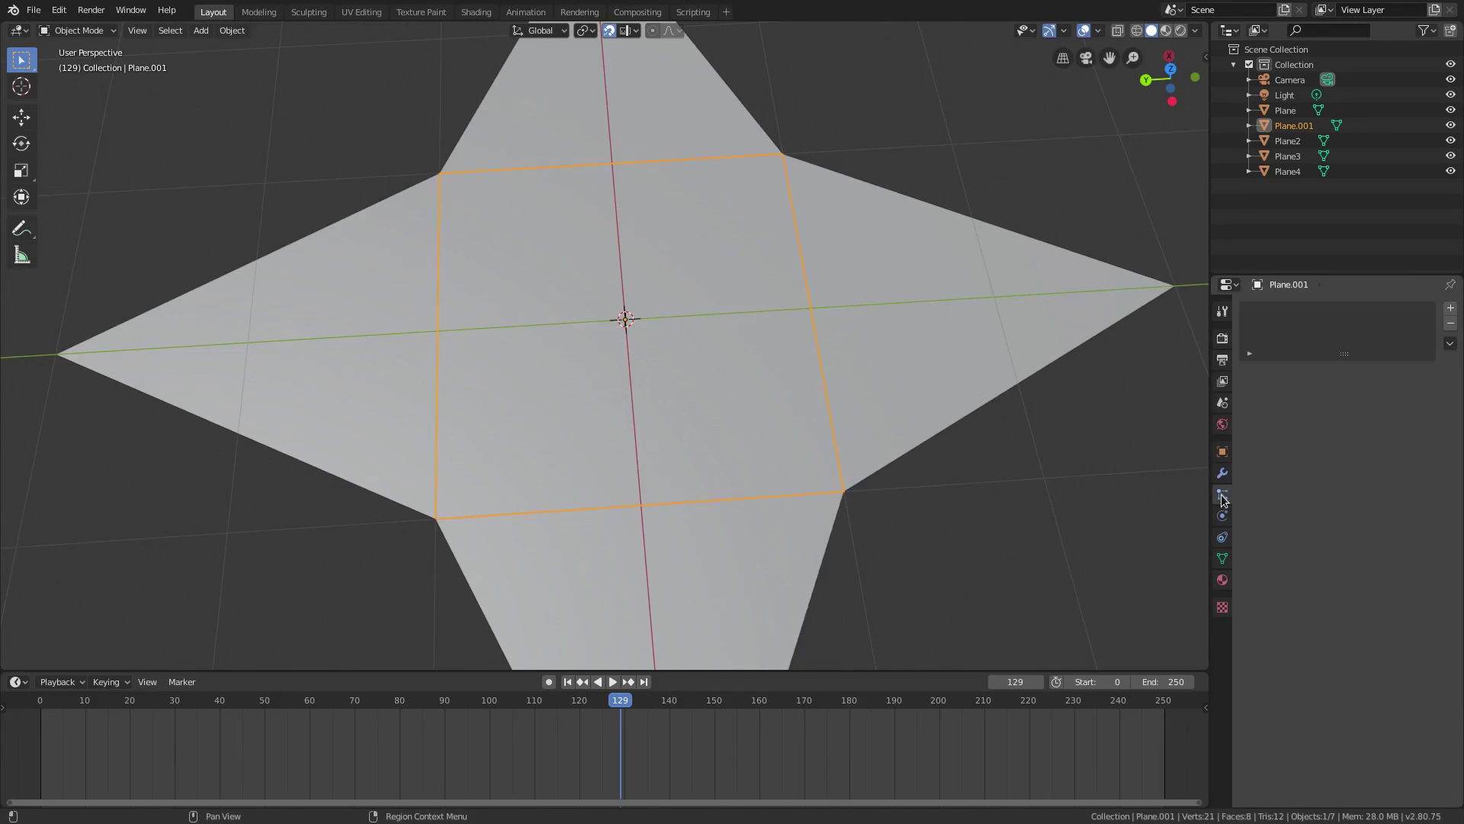
click(1225, 534)
click(1225, 551)
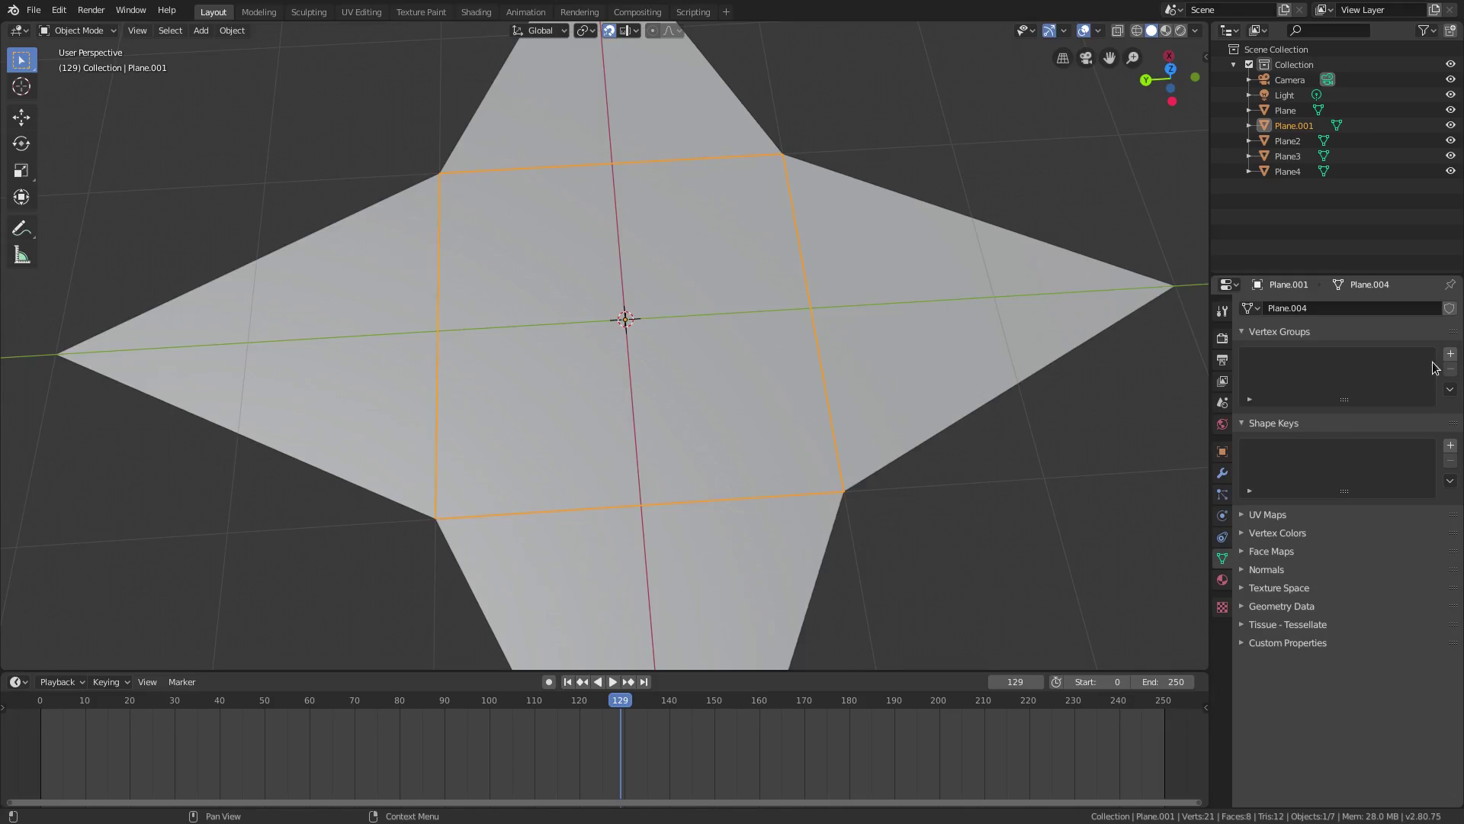
click(1451, 446)
click(1450, 447)
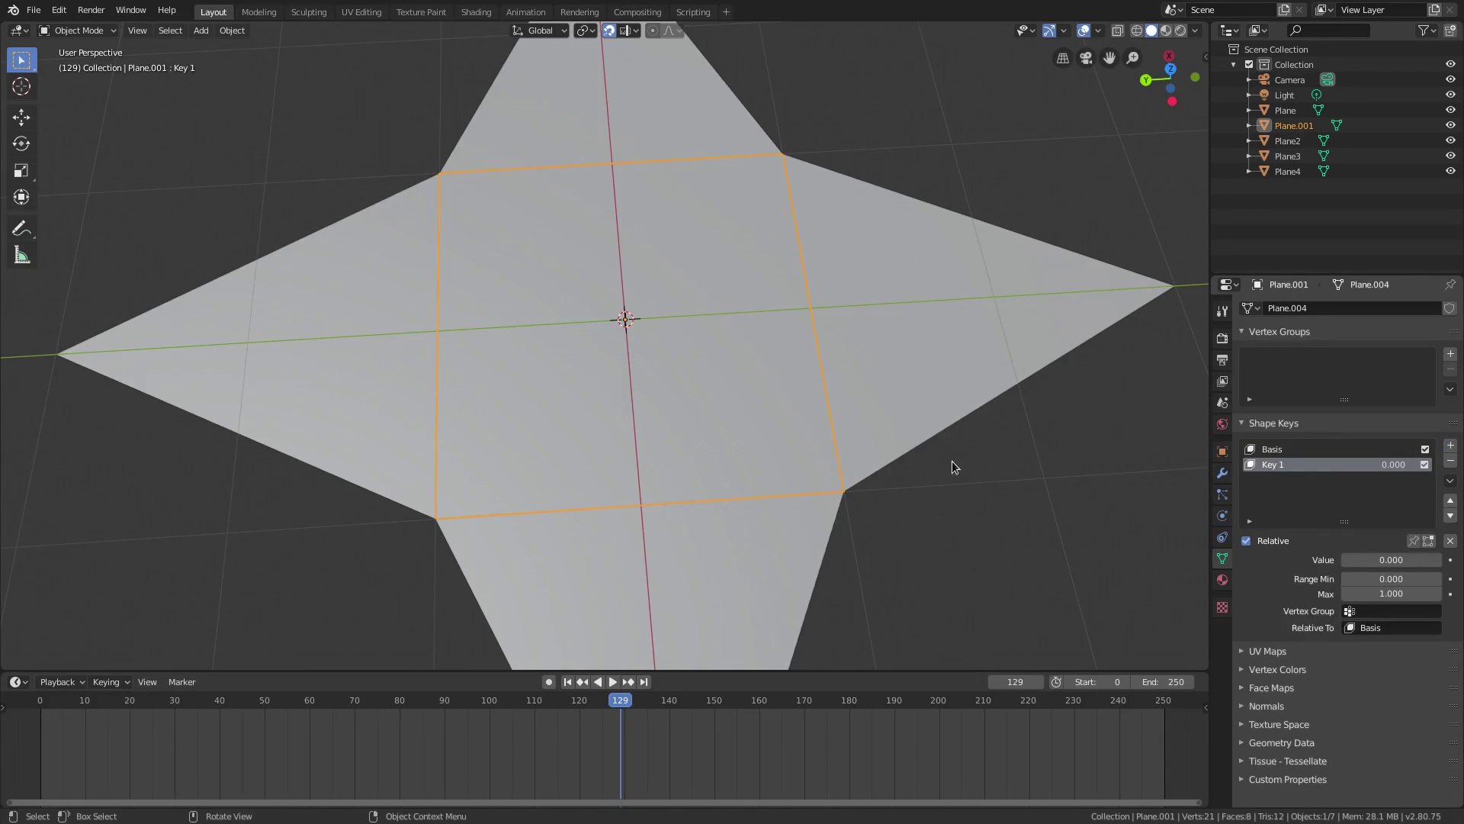
Step: With snapping enabled for scaling, scale Key 1's vertices toward the centre in Edit Mode
key(Tab)
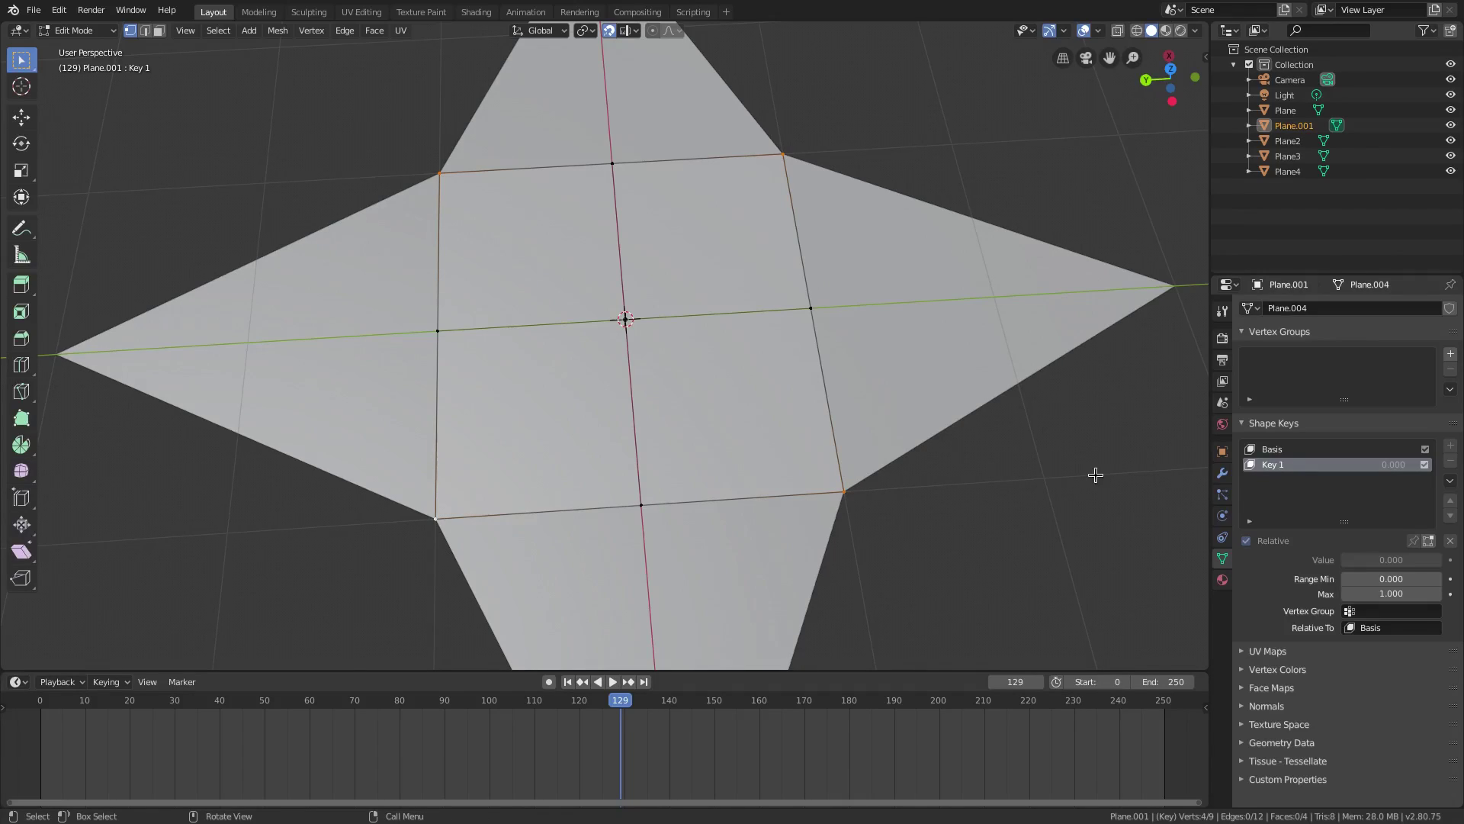
key(s)
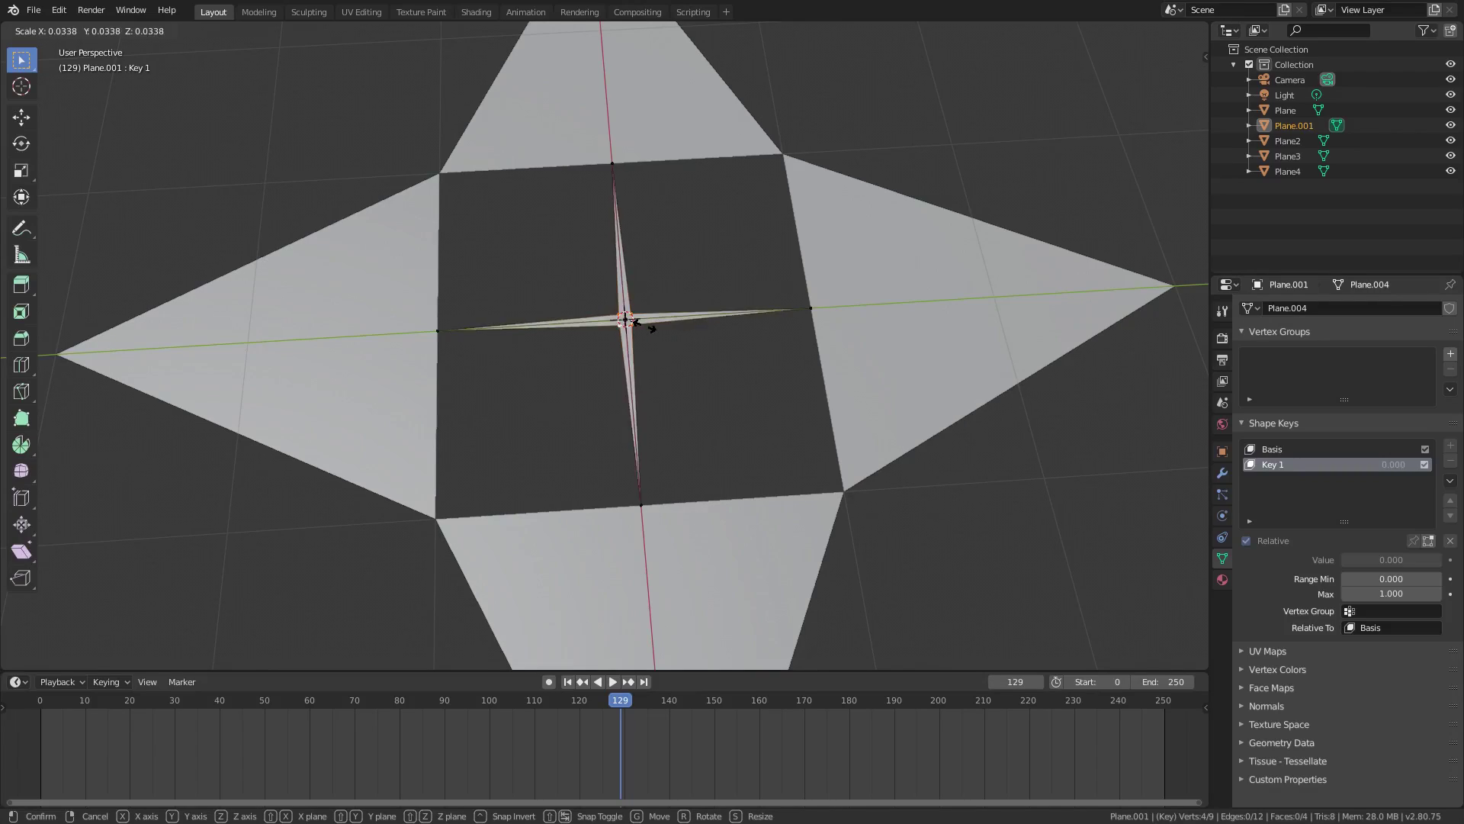
key(Escape)
scroll(763, 420, up, 4)
scroll(1014, 579, down, 2)
key(s)
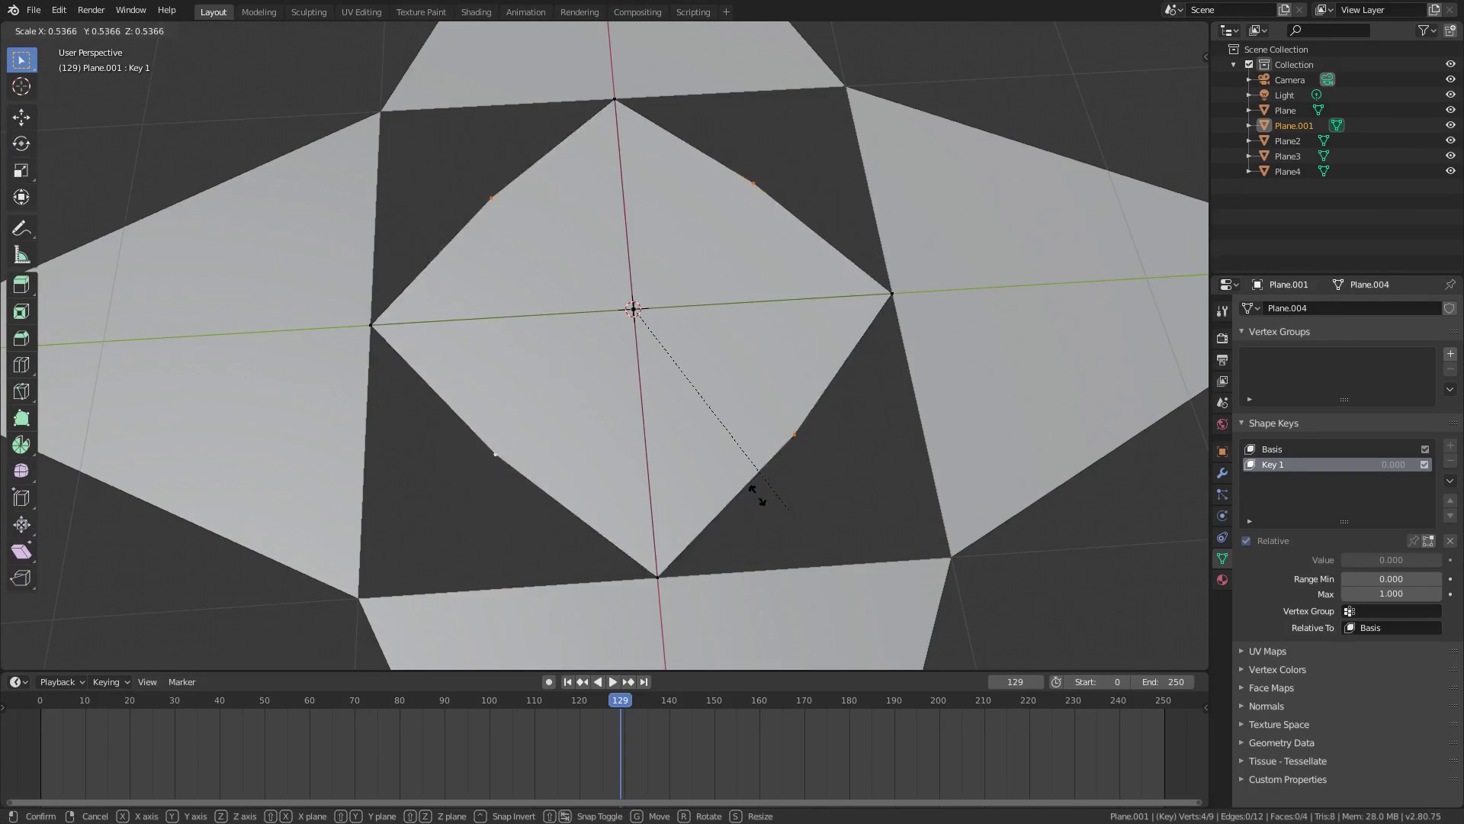
key(Escape)
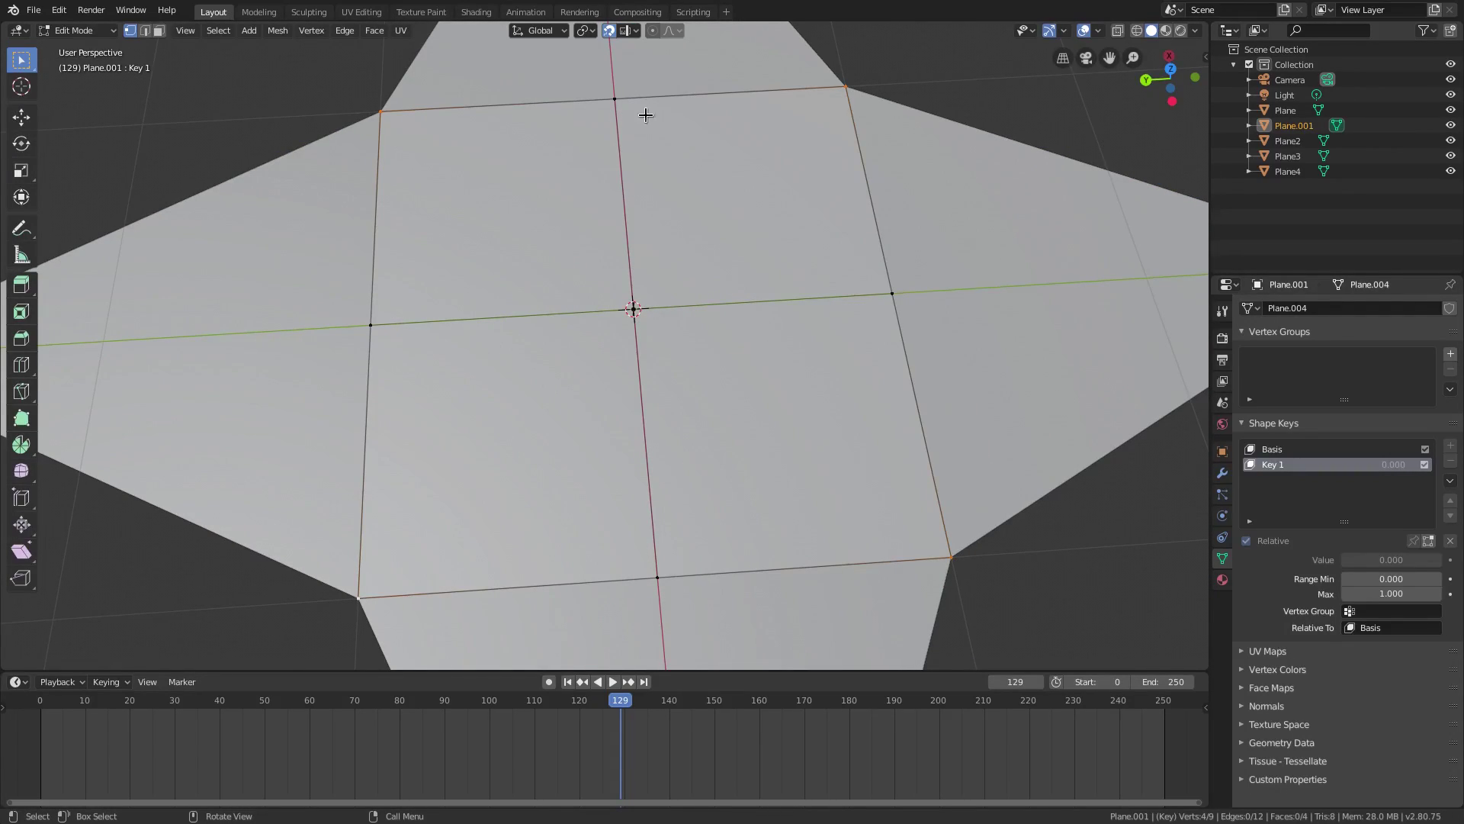
click(627, 31)
click(677, 194)
key(s)
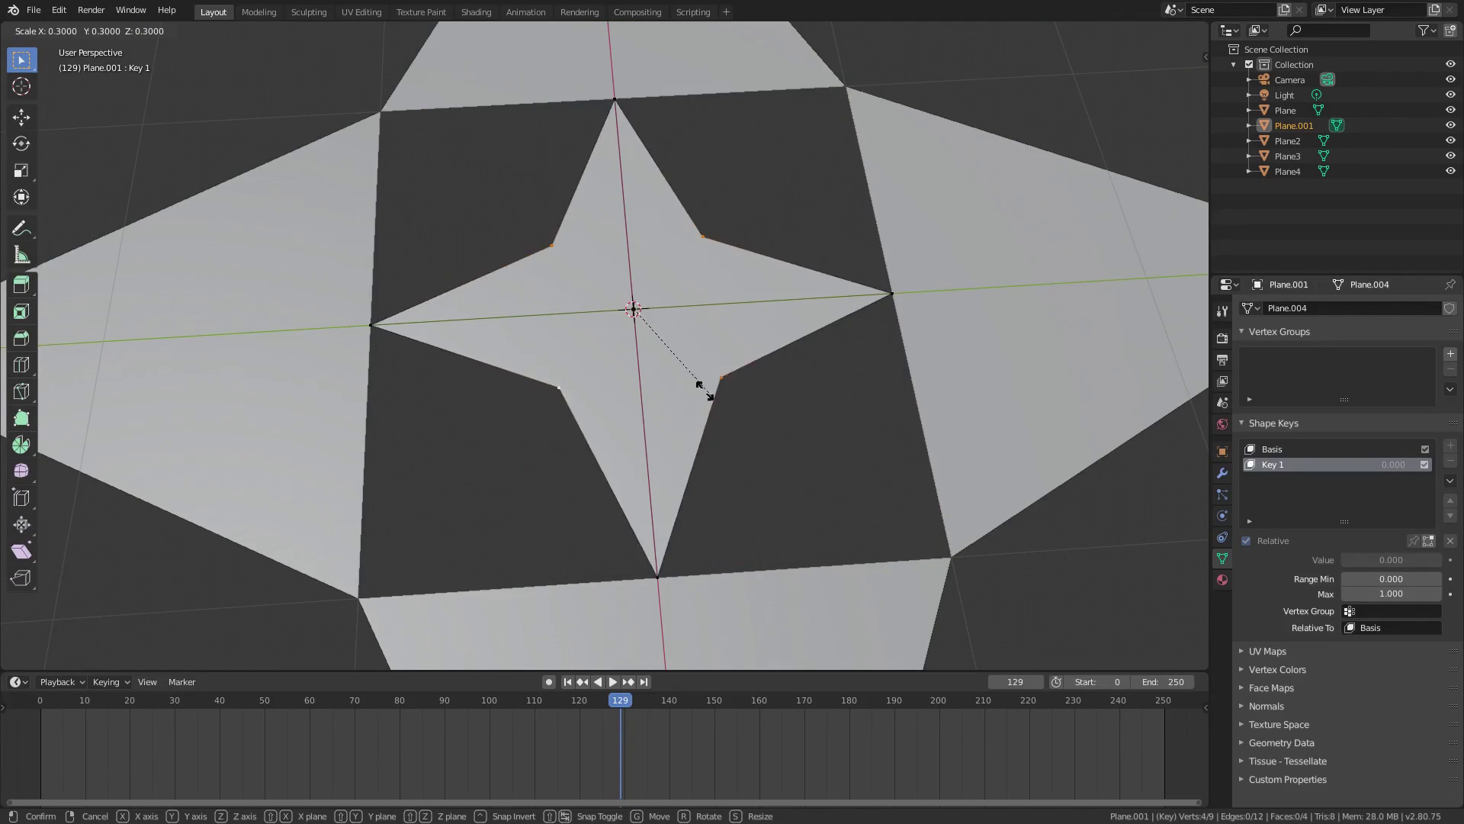
key(Escape)
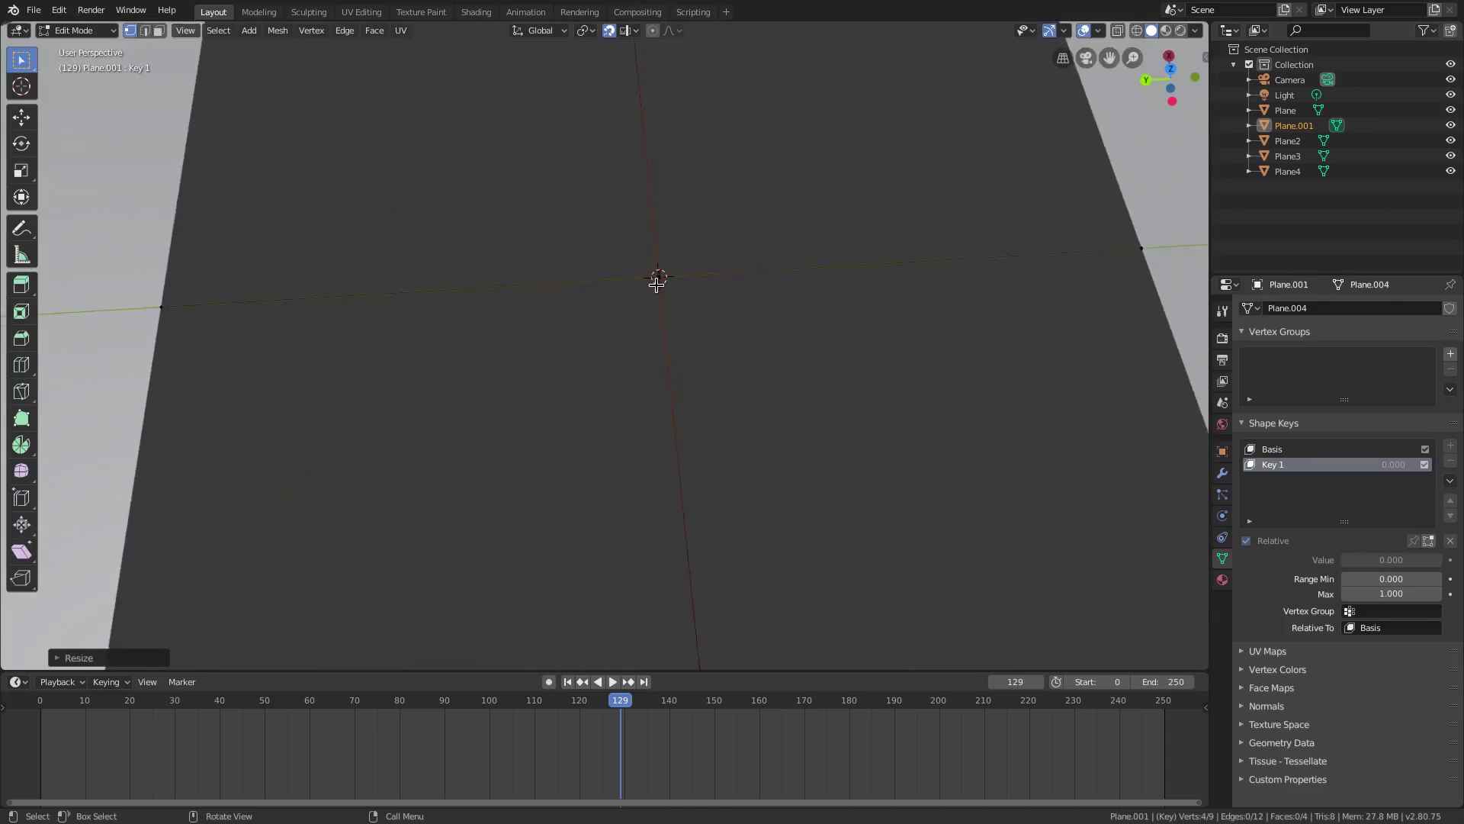
key(Tab)
Step: Raise Key 1 to 1.000 to preview the collapsed square from the first frame
scroll(722, 391, down, 3)
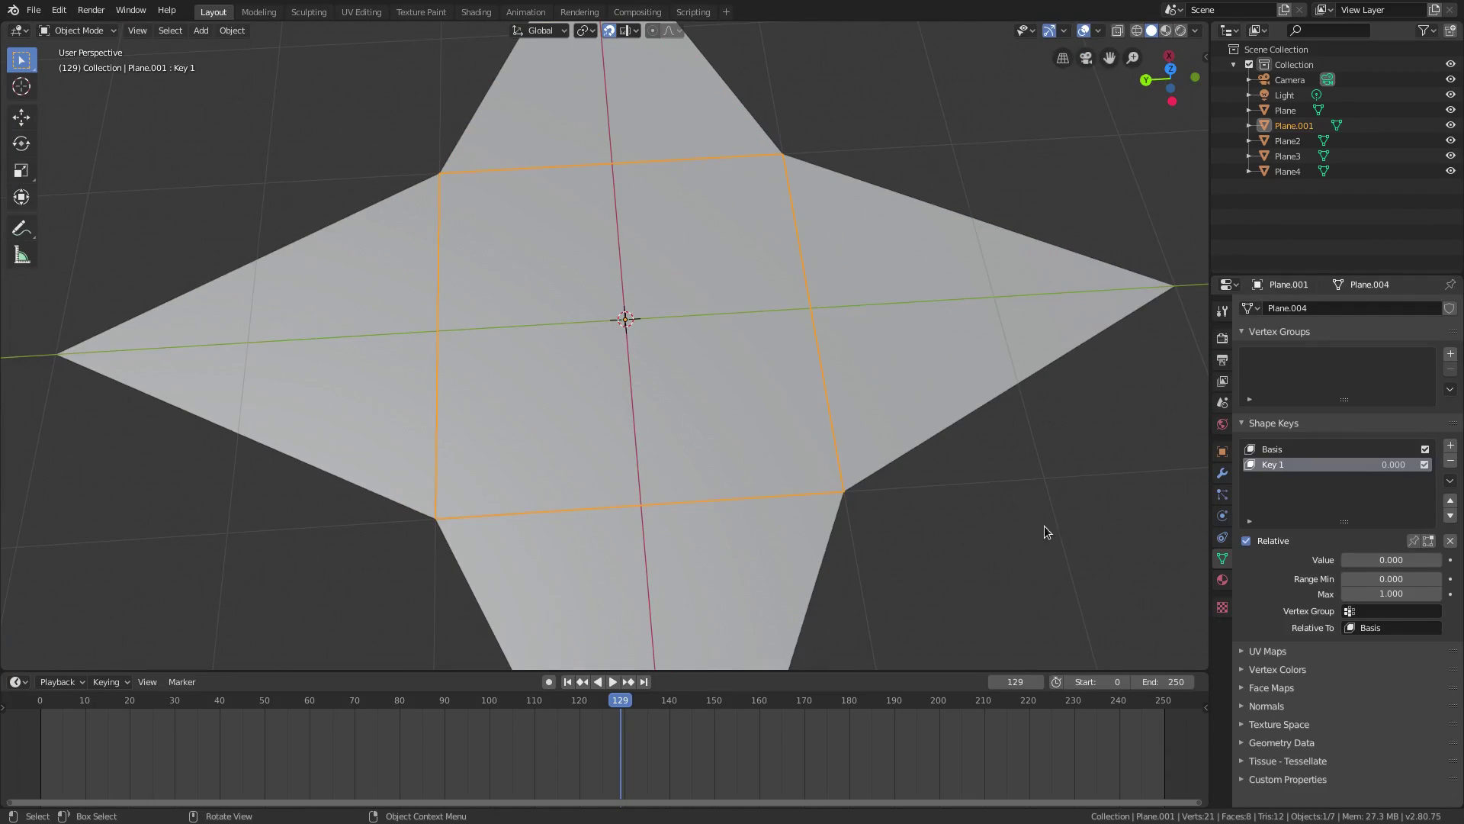
drag(1367, 552, 1442, 559)
click(1083, 31)
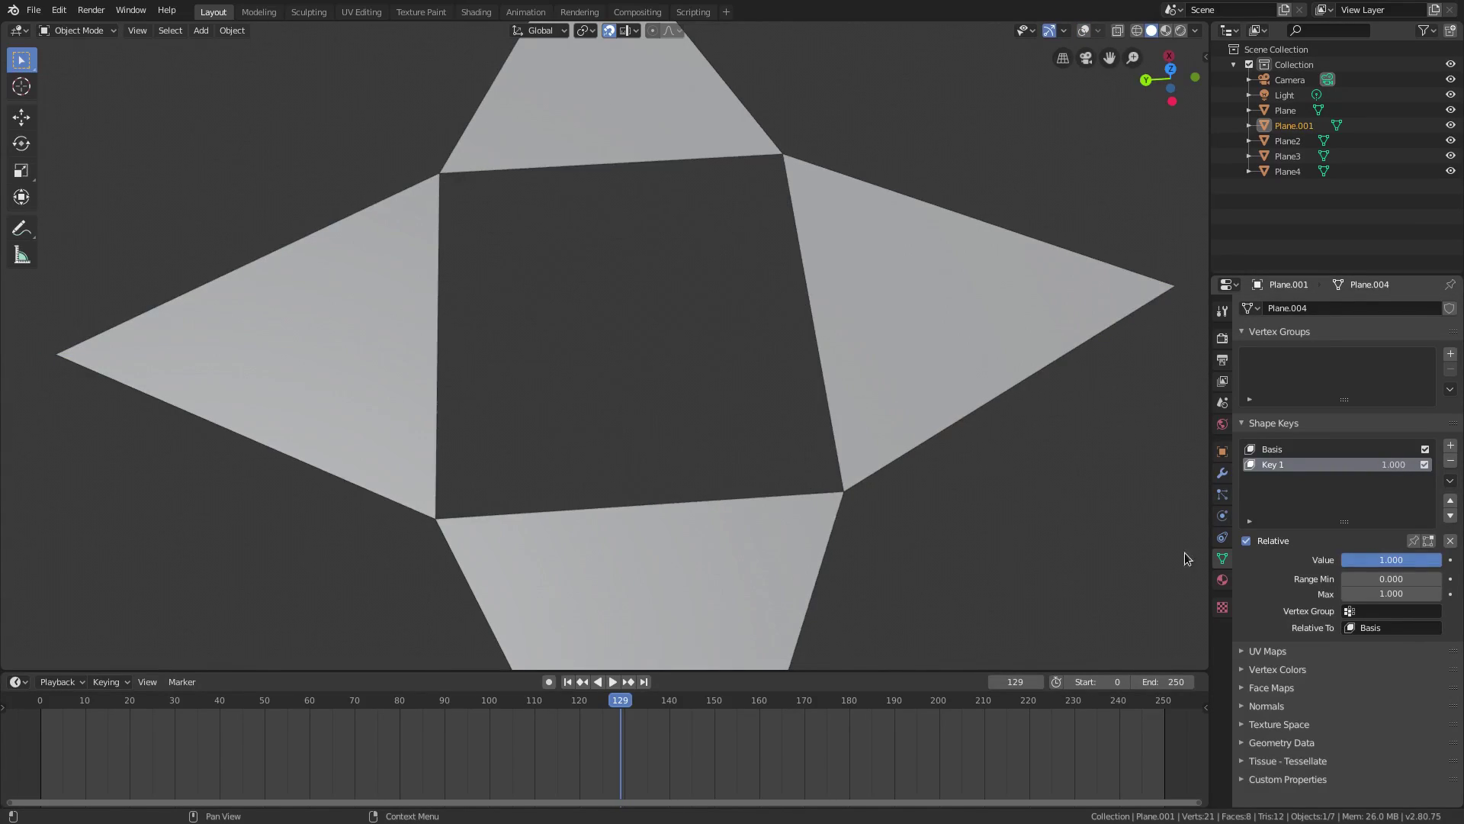
click(568, 682)
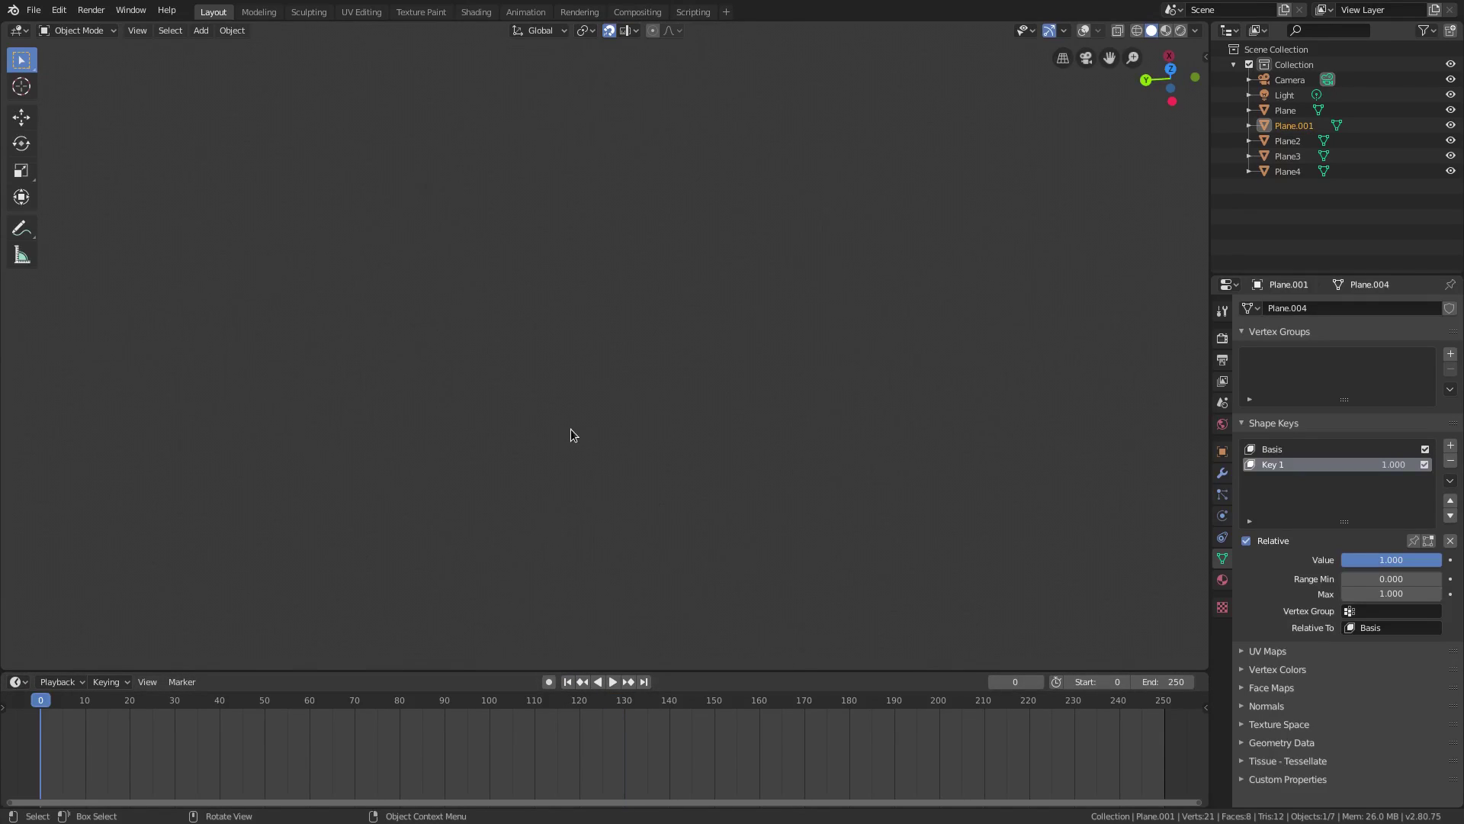
click(1084, 30)
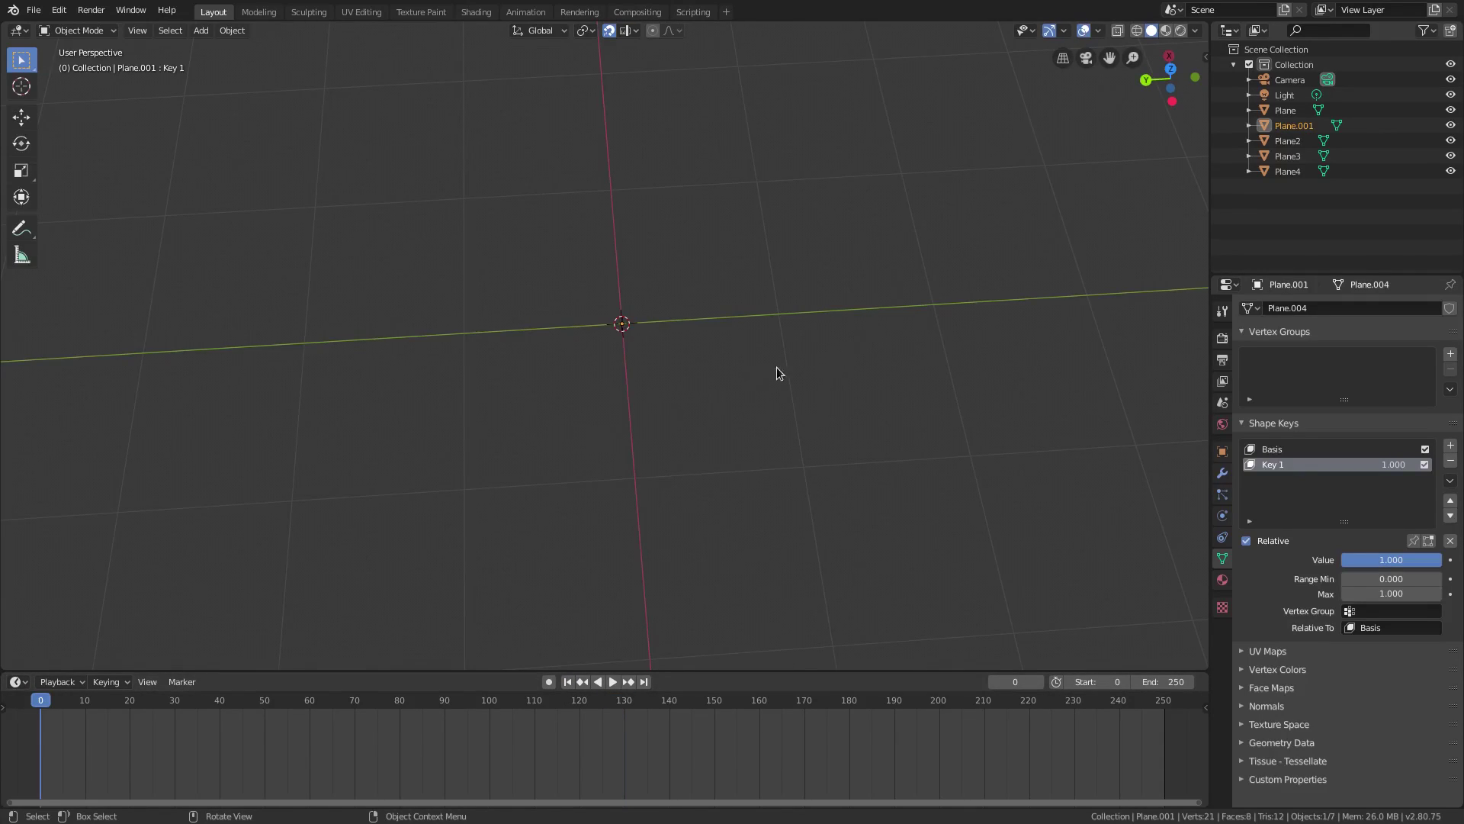
Step: Keyframe Key 1 at 1.000 on frame 25 and 0.000 on frame 45
drag(213, 695, 152, 699)
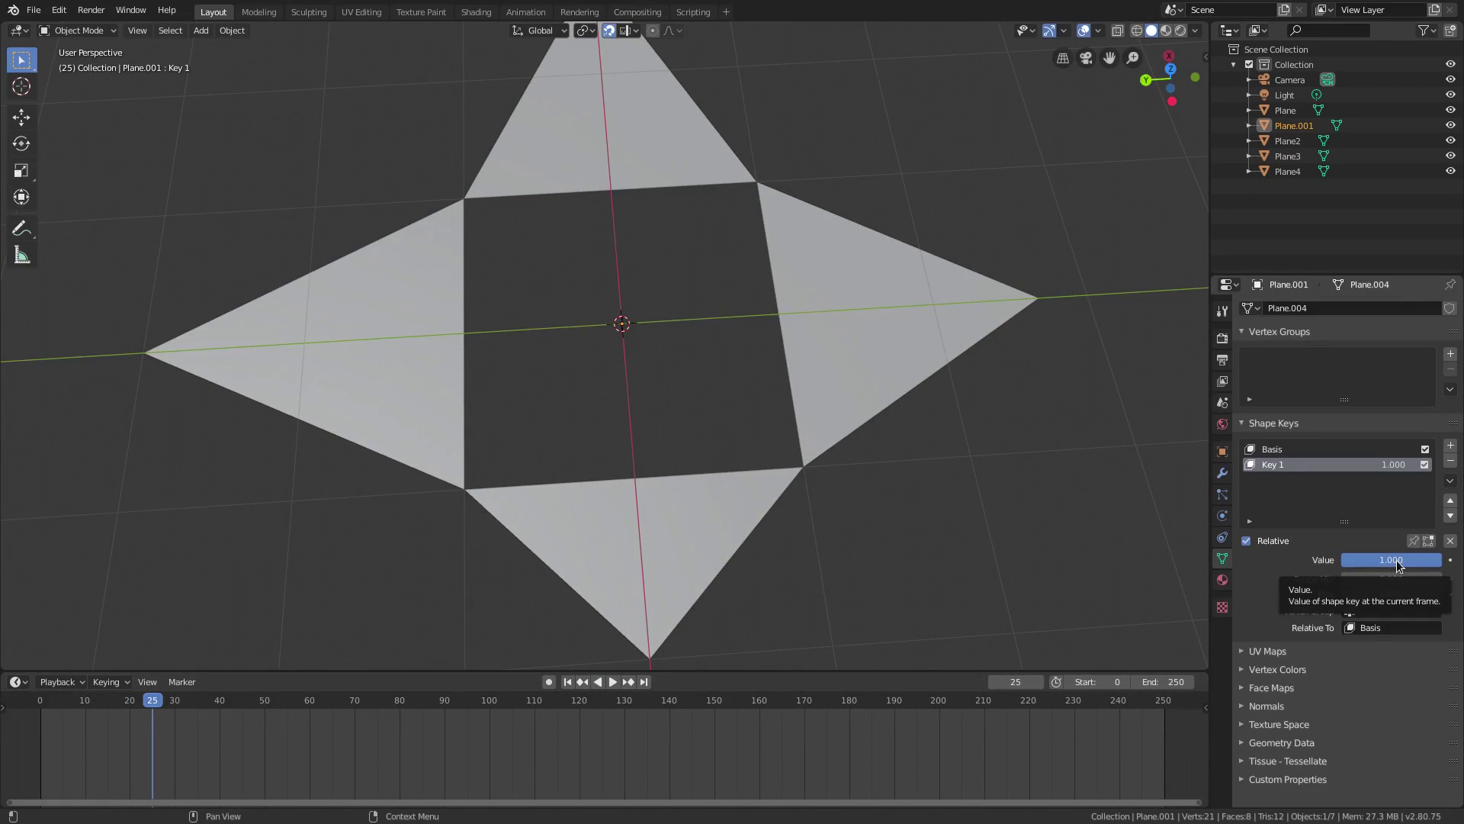
key(i)
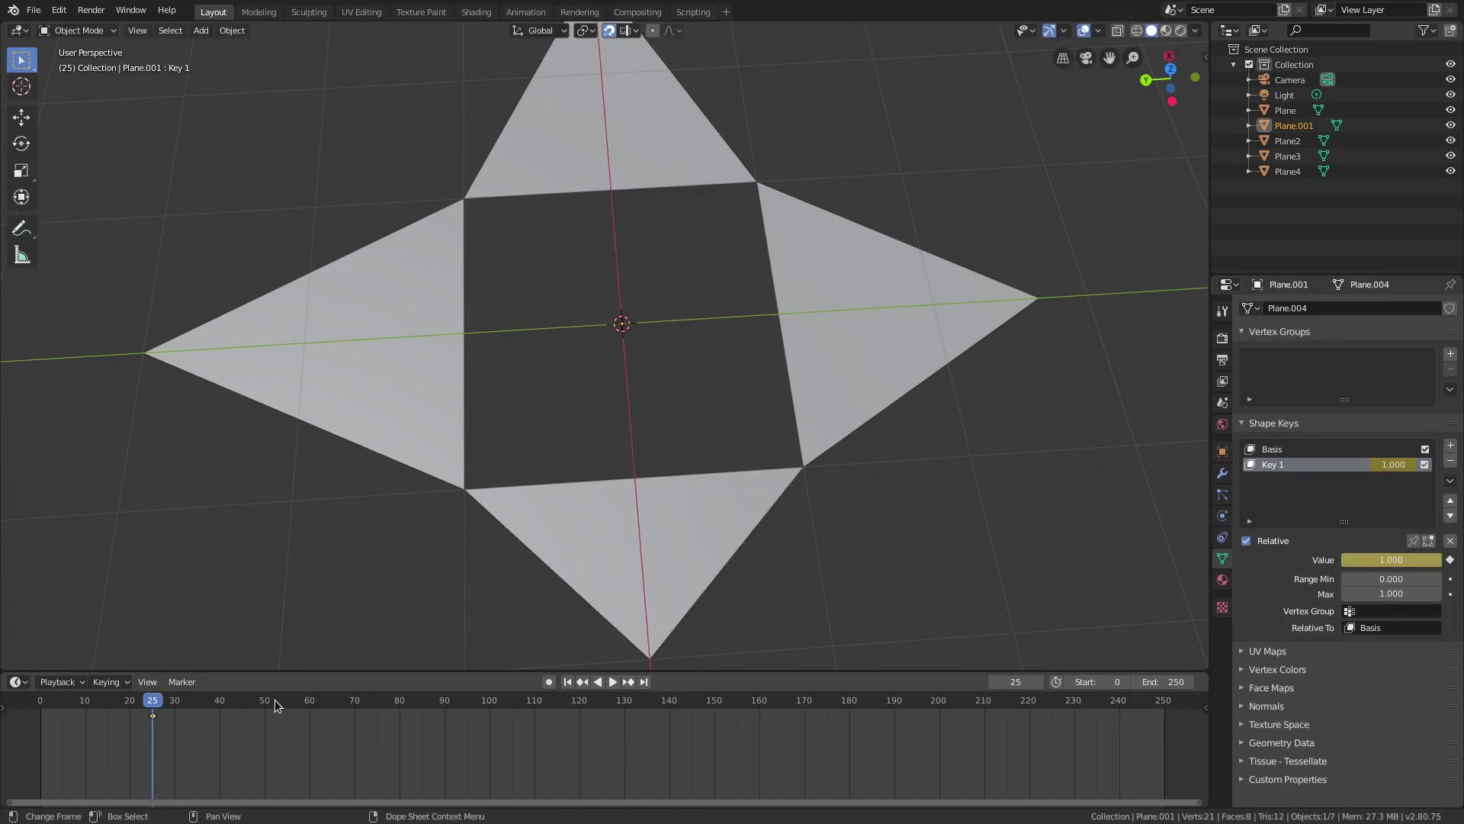
click(243, 707)
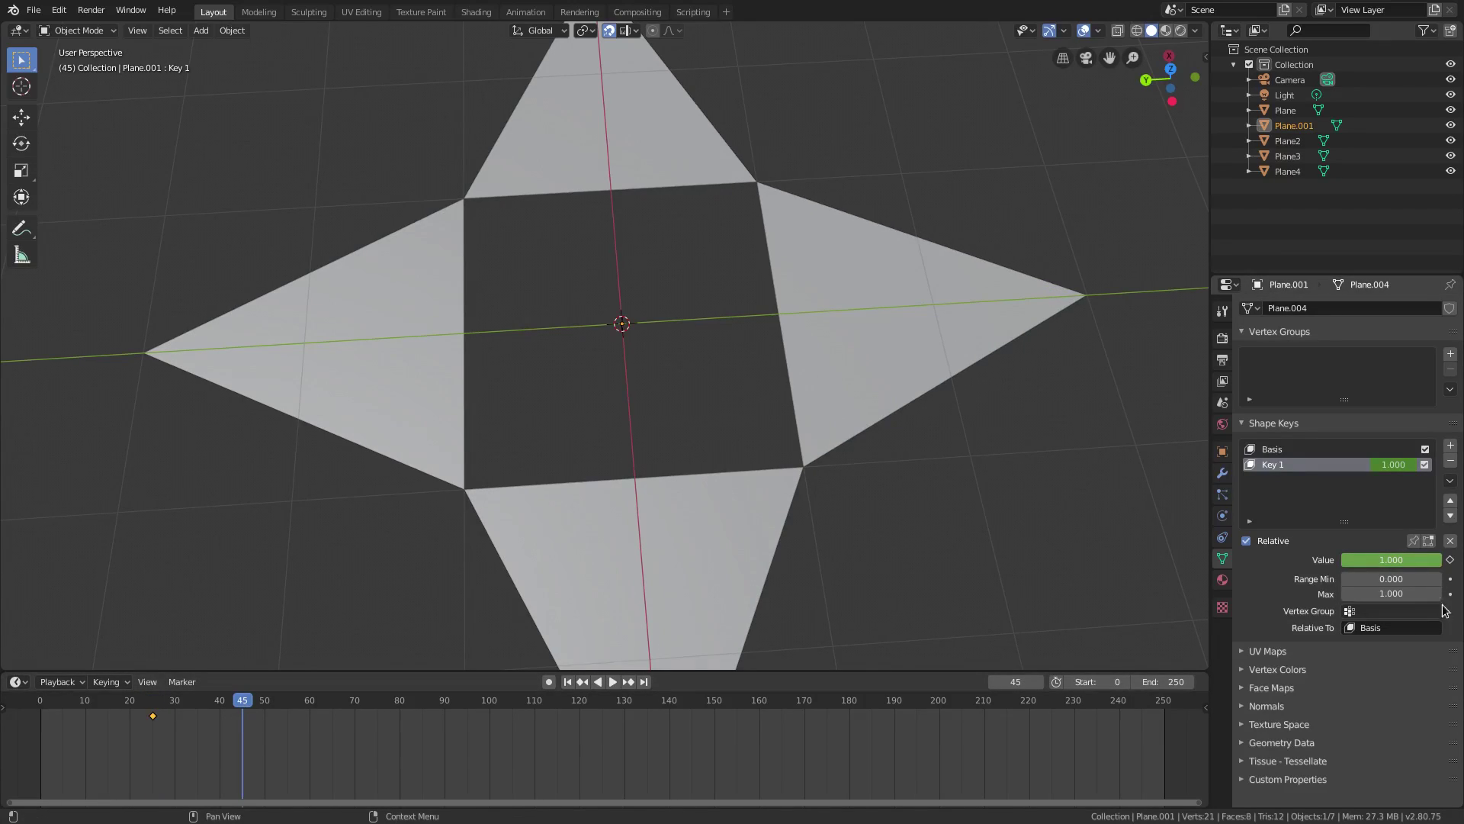
key(BackSpace)
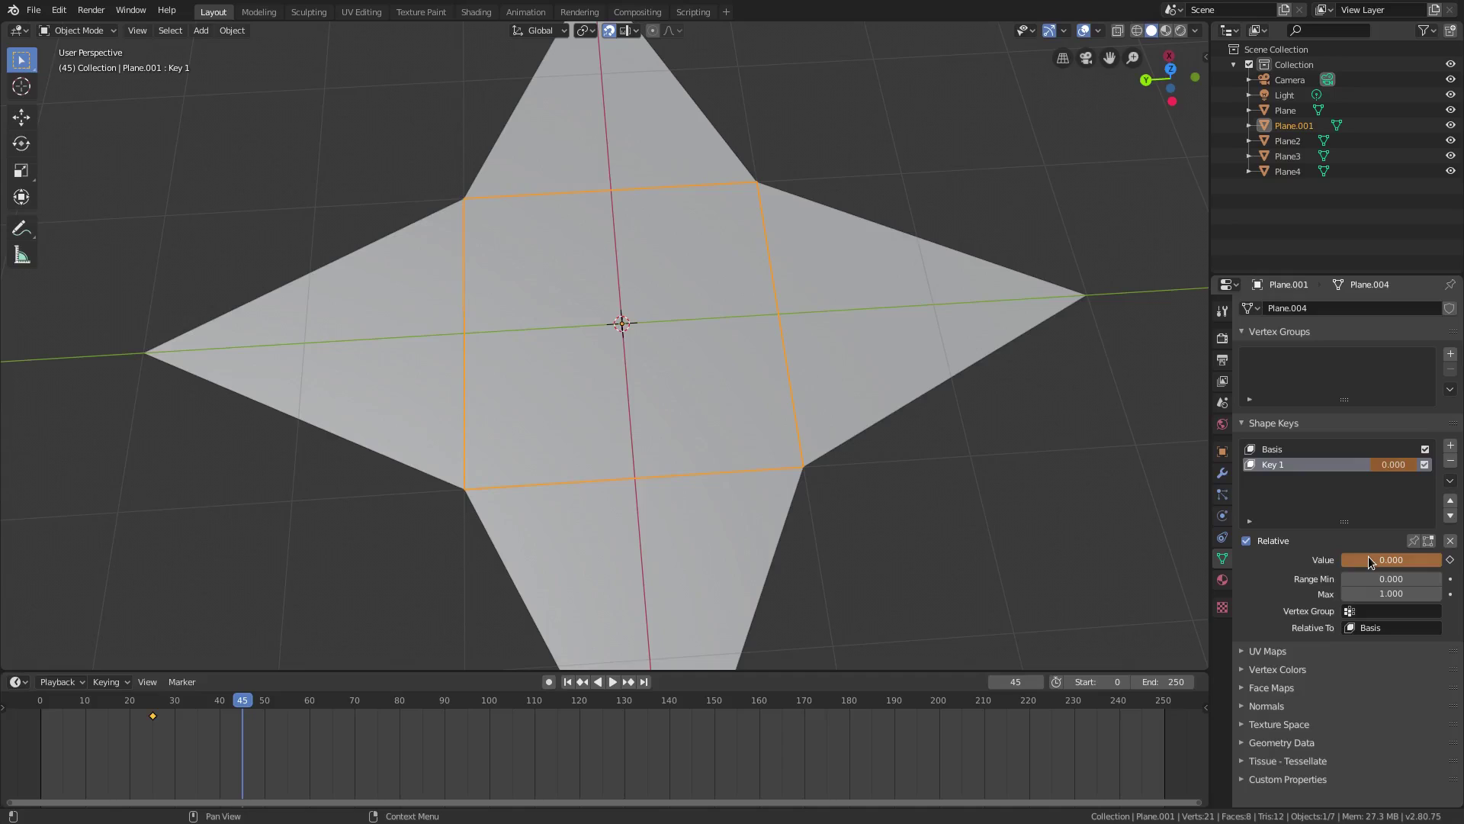
key(i)
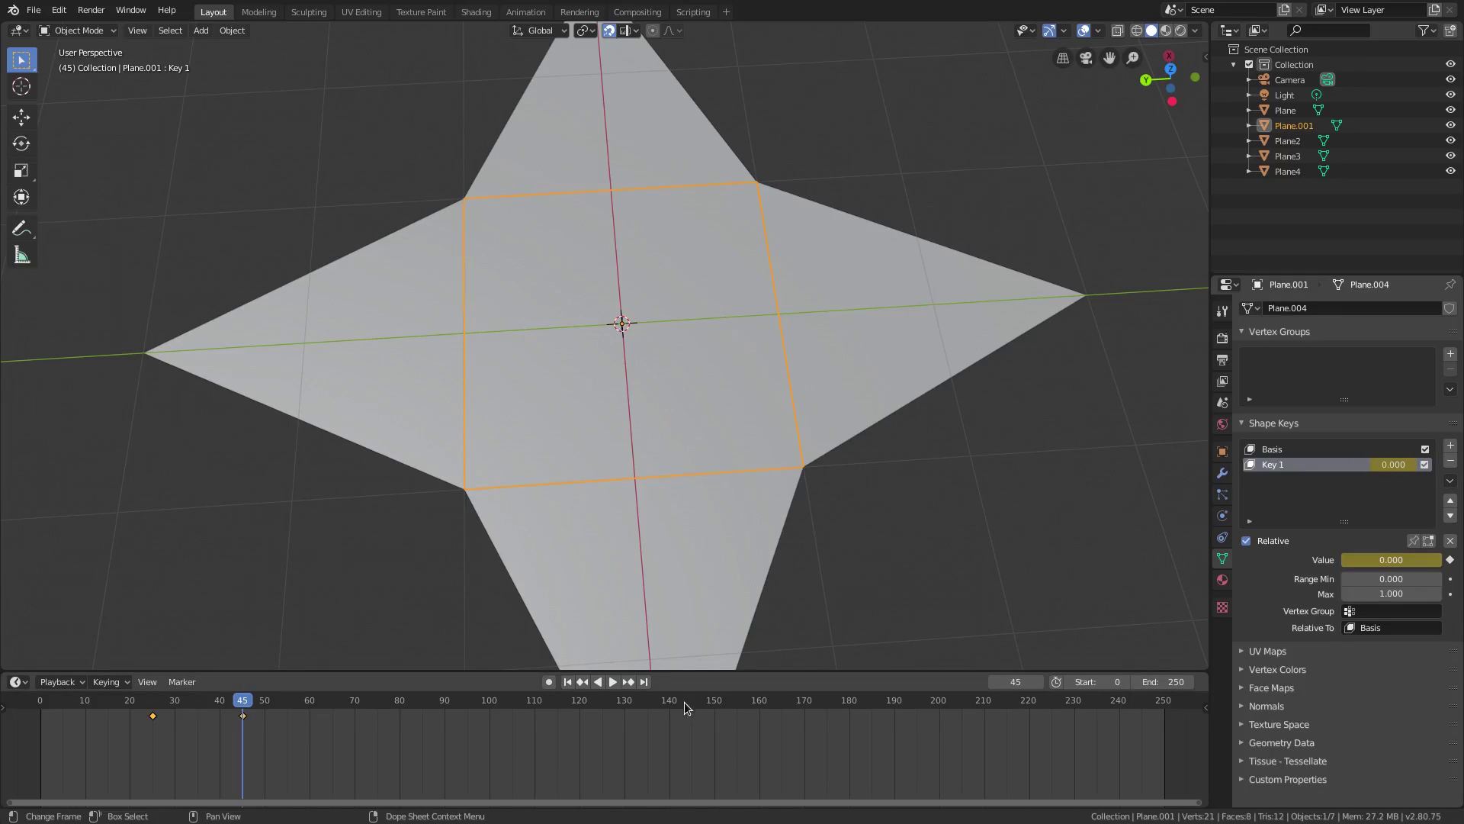
click(574, 681)
Step: Hide the overlays and play the animation to review it
click(1086, 31)
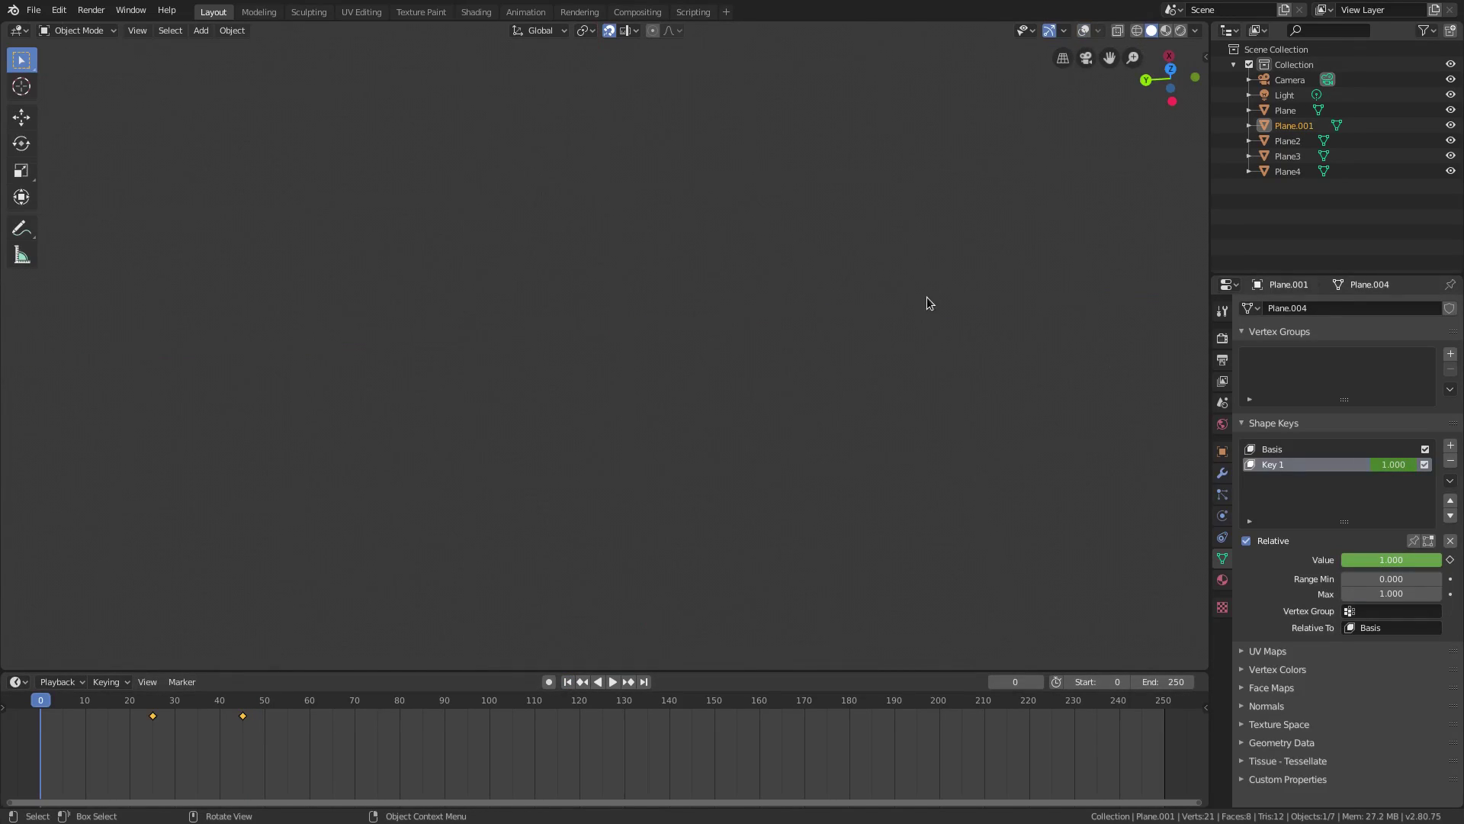
click(613, 681)
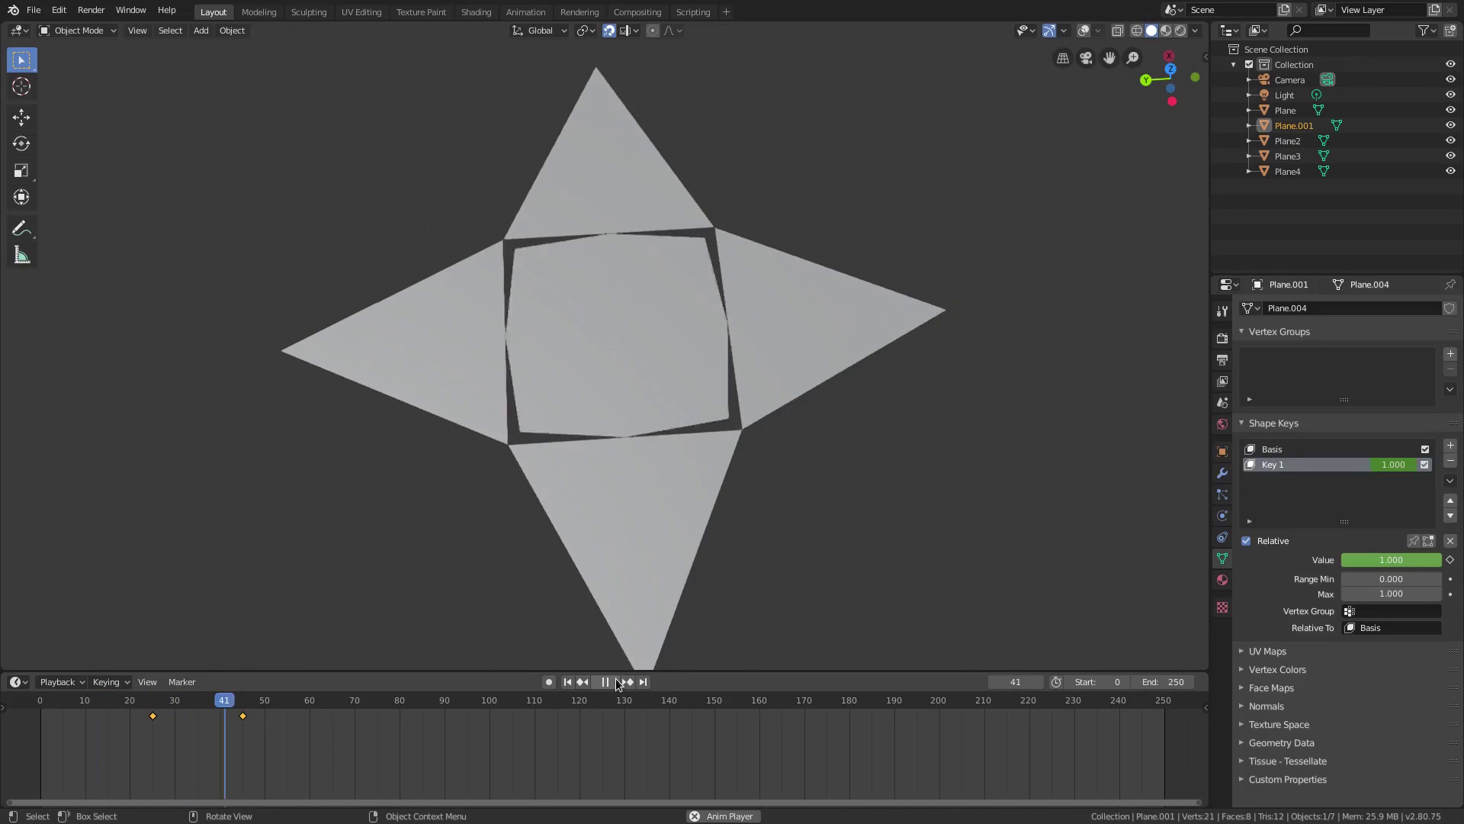
click(568, 681)
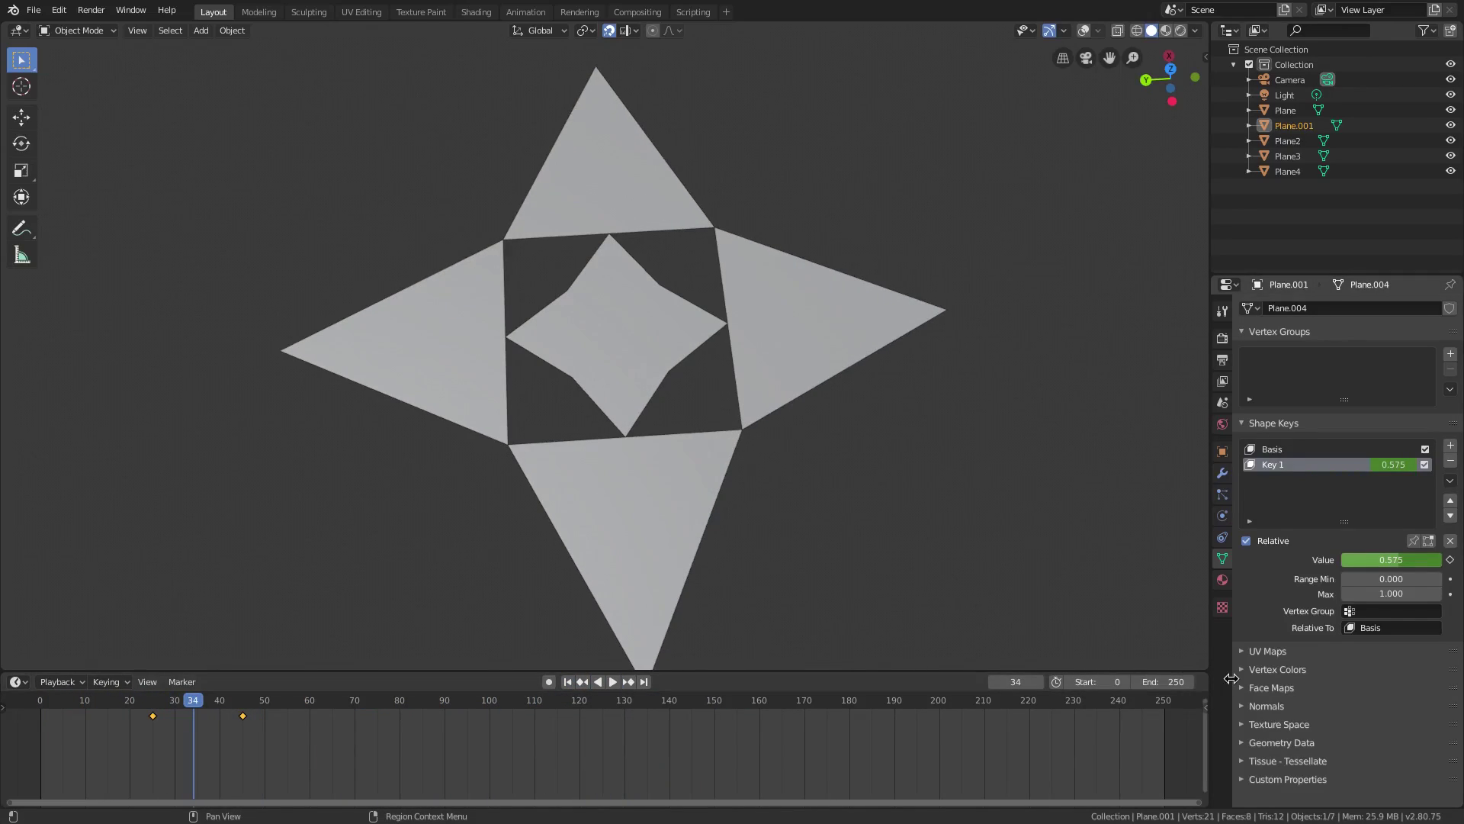
key(space)
Step: Set the end frame to 70 and play the animation from the first frame
click(1158, 681)
text(7)
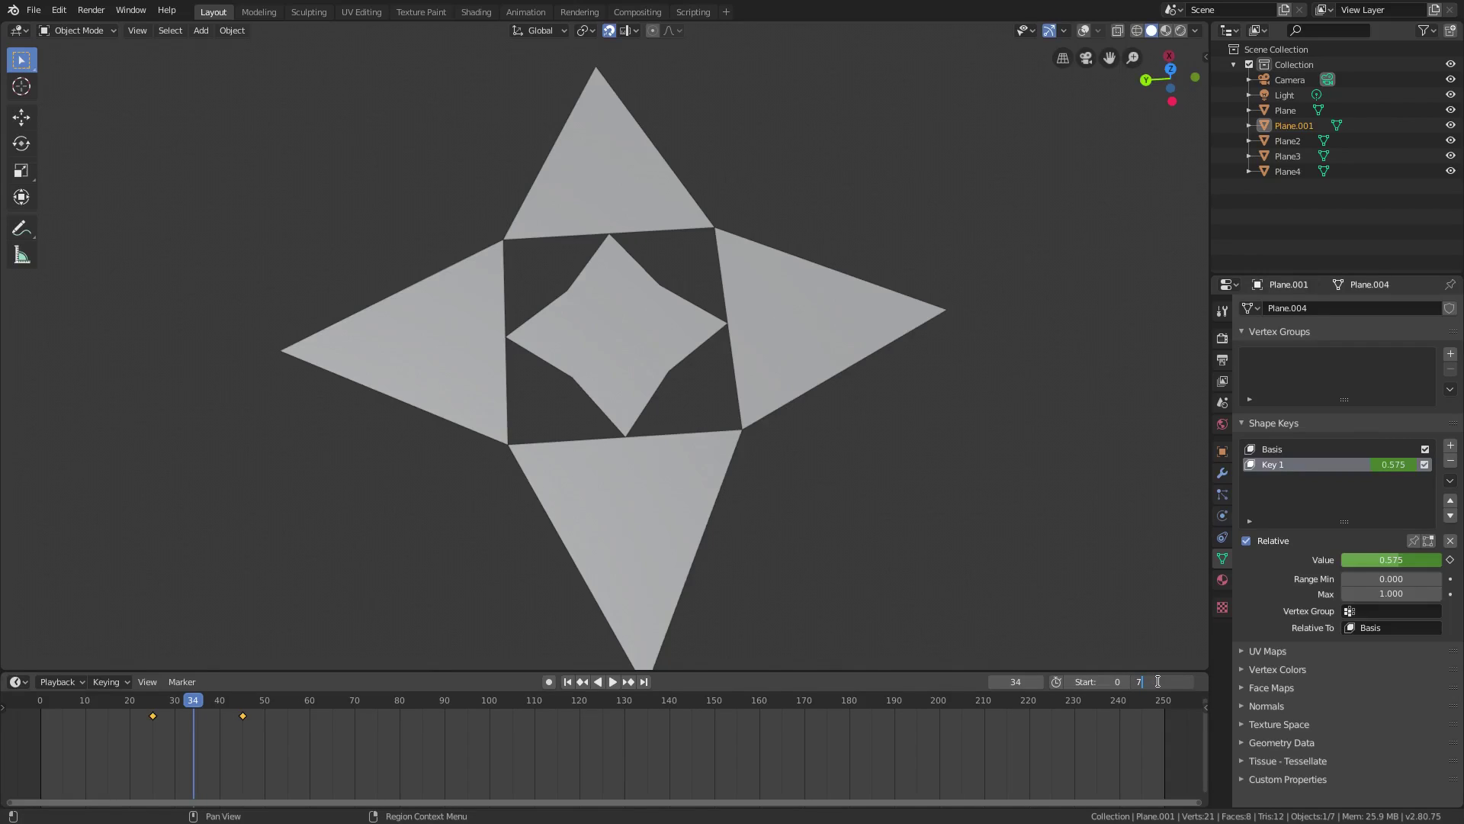
text(0)
key(Return)
click(567, 681)
click(612, 681)
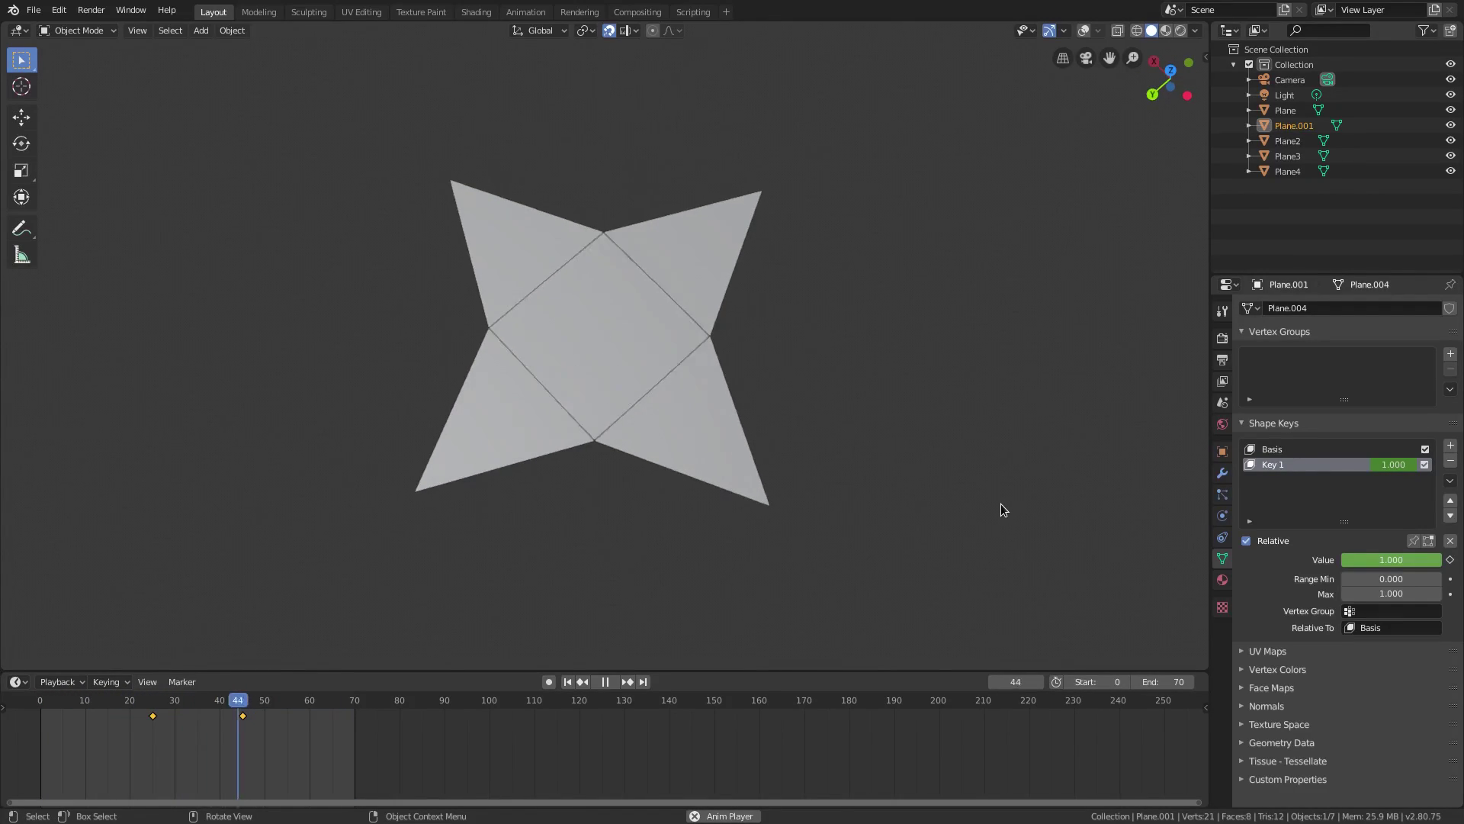
Step: Switch to Top Orthographic view with Numpad 7 during playback
key(KP_7)
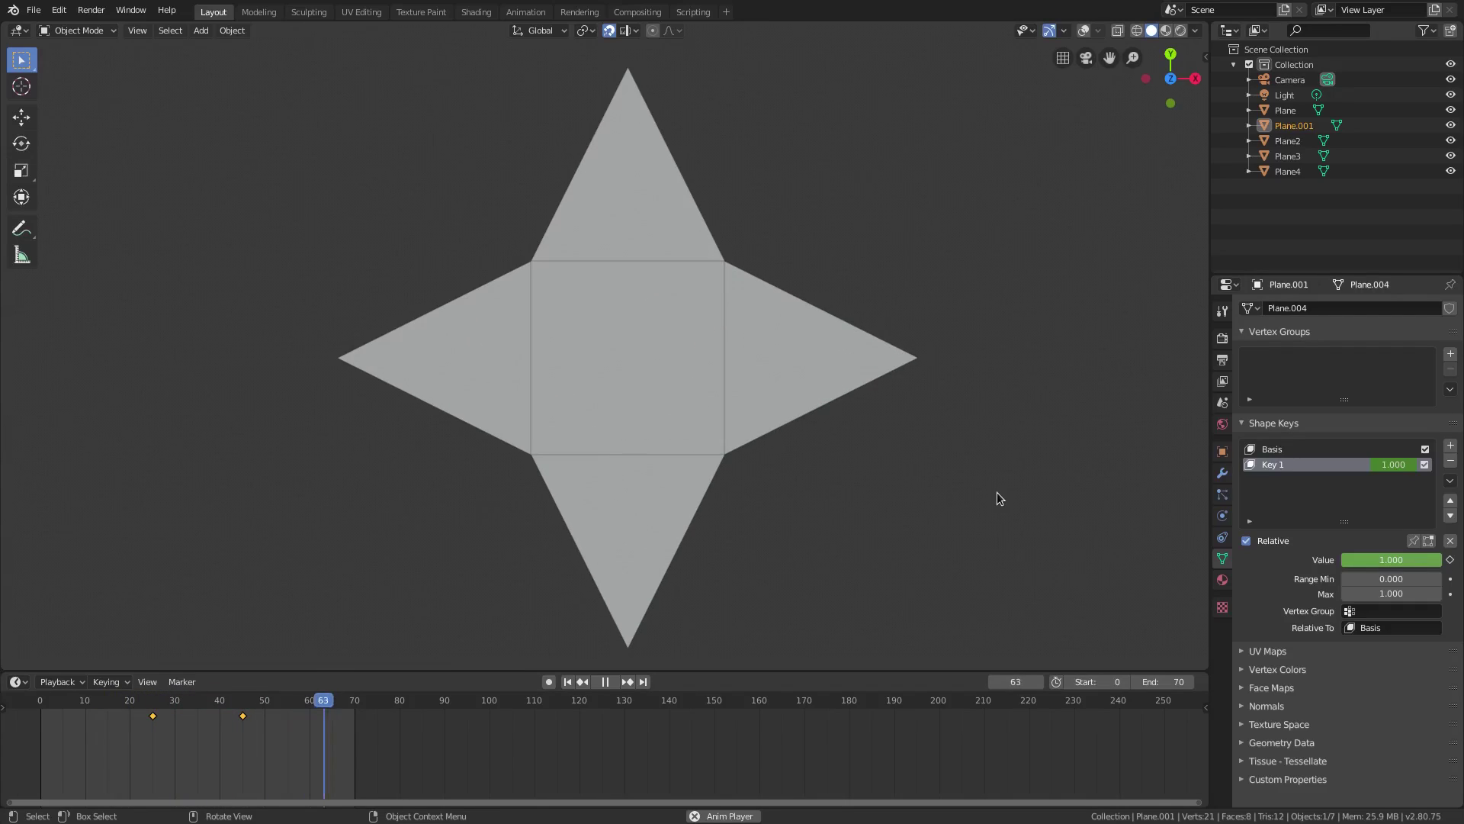